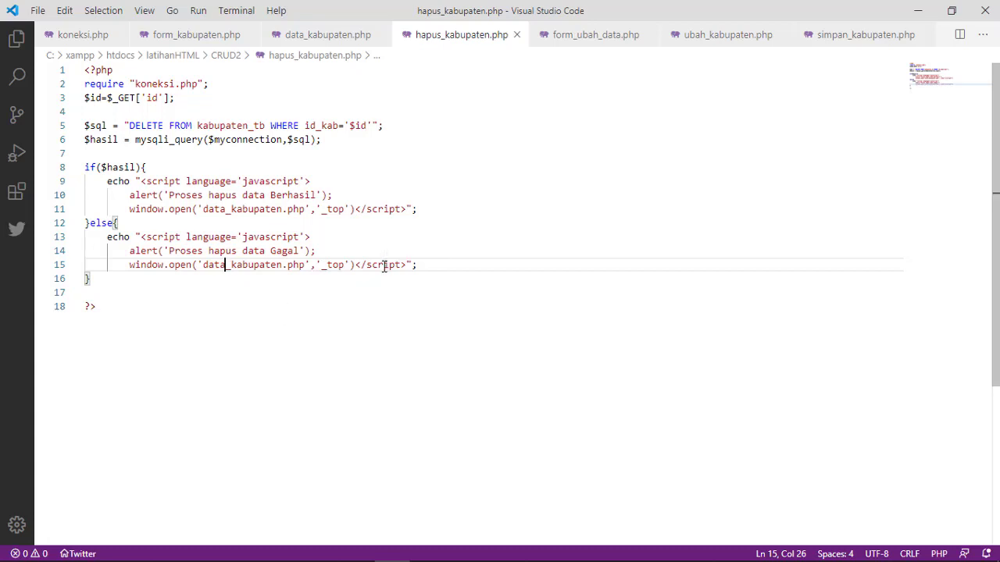
- Start Apache and MySQL in XAMPP, then minimize XAMPP and VS Code
{"action": "mouse_move", "coordinate": [408, 542]}
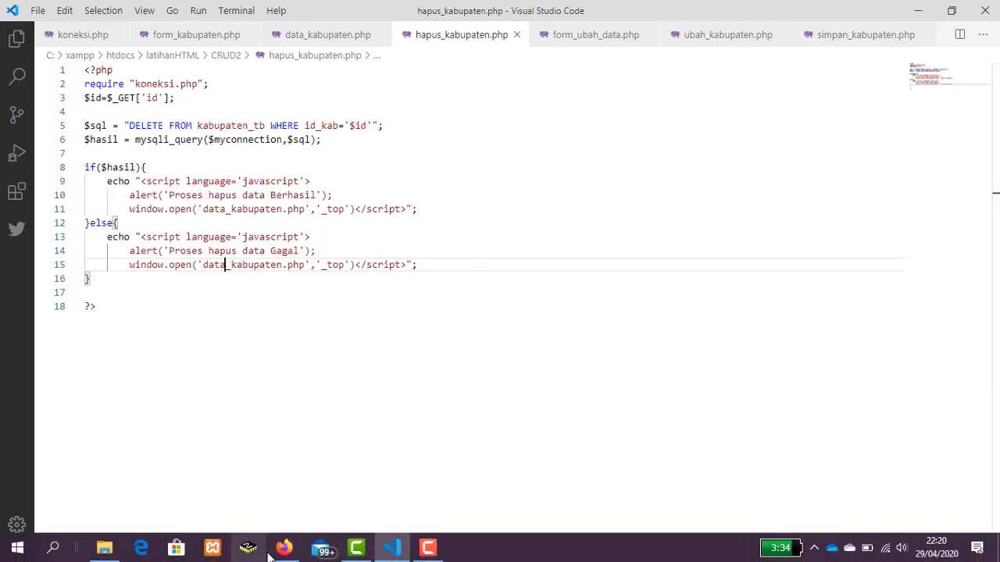
{"action": "left_click", "coordinate": [213, 549]}
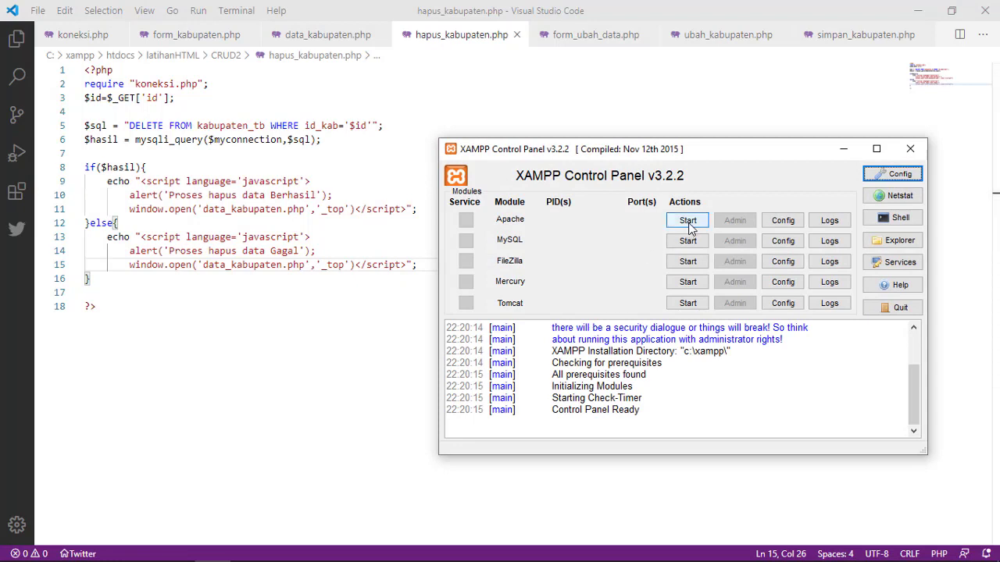
{"action": "left_click", "coordinate": [688, 222]}
{"action": "left_click", "coordinate": [688, 240]}
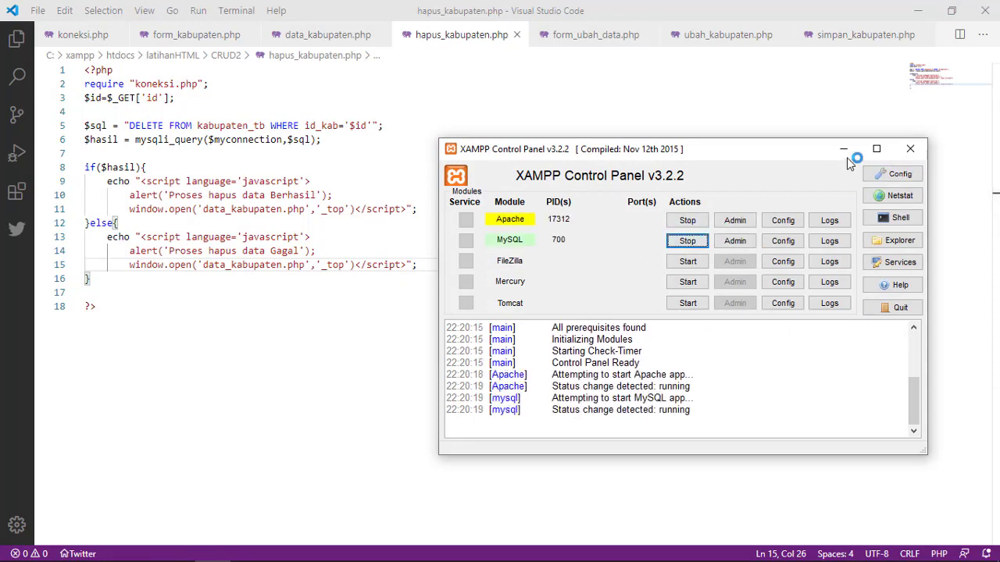
{"action": "left_click", "coordinate": [846, 152]}
{"action": "left_click", "coordinate": [917, 12]}
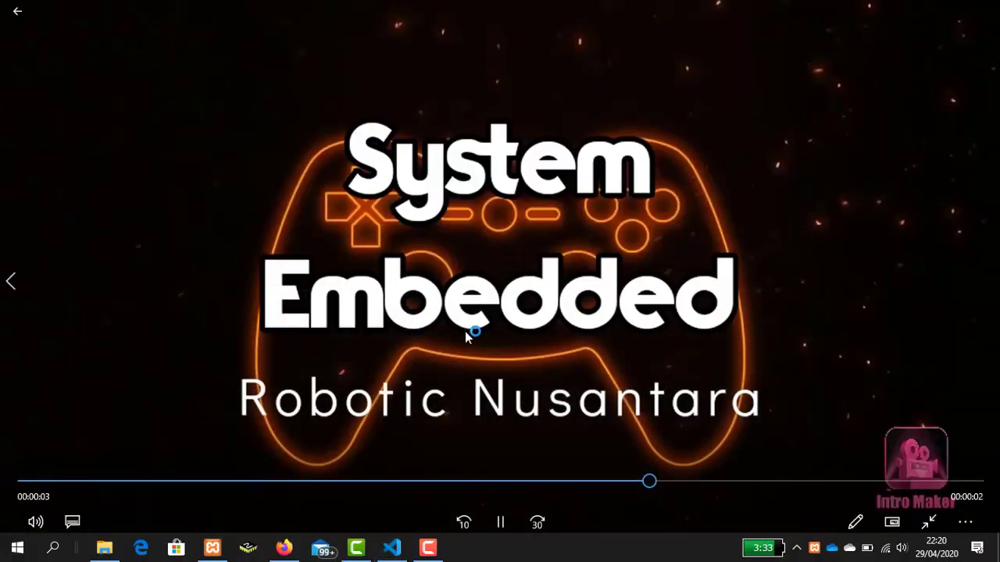
- Load the localhost/LatihanHTML/CRUD2 folder listing in a new Firefox tab
{"action": "left_click", "coordinate": [285, 548]}
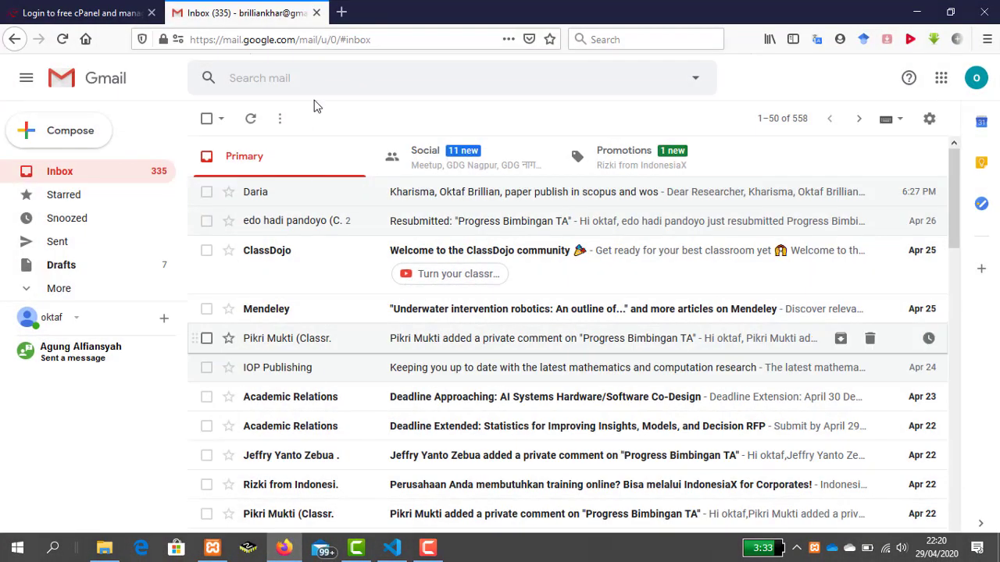
{"action": "left_click", "coordinate": [343, 12]}
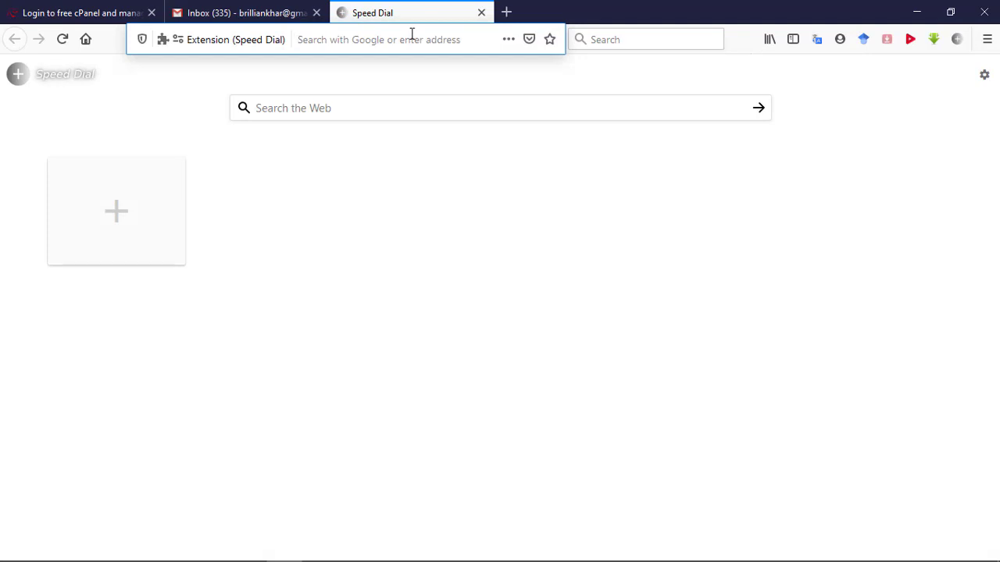
{"action": "type", "text": "localhost/"}
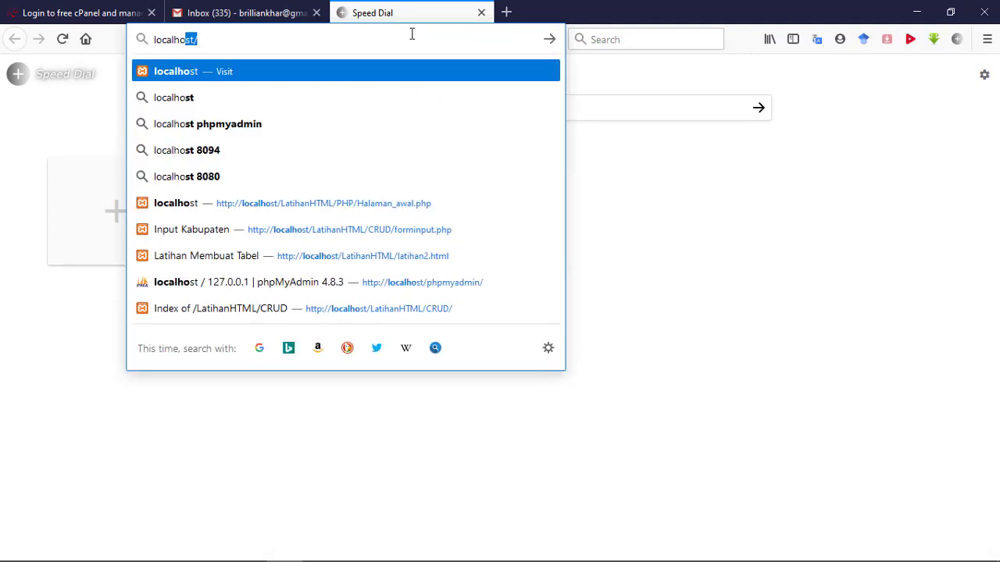
{"action": "type", "text": "LatihanHTML/"}
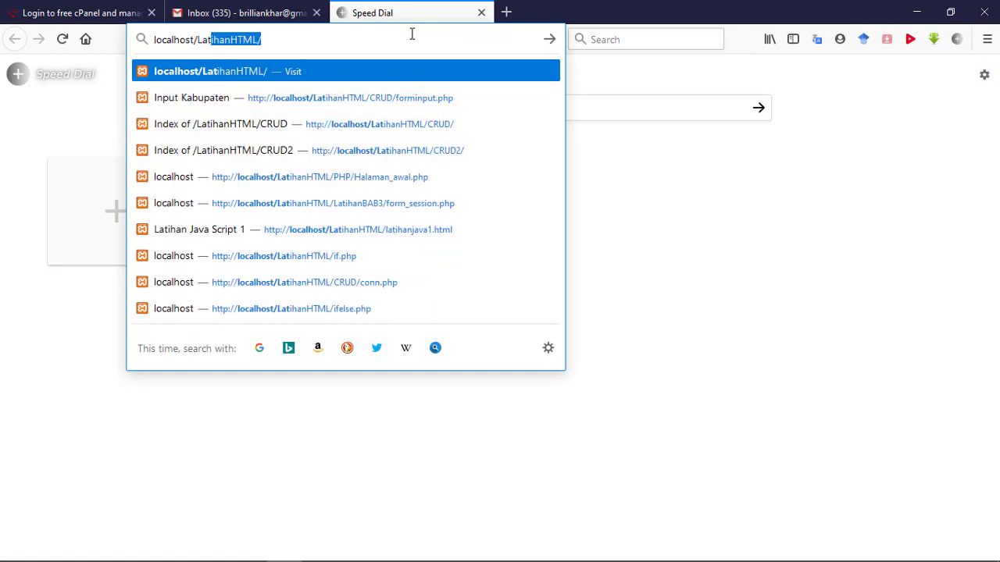
{"action": "key", "text": "Right"}
{"action": "type", "text": "CRUD32"}
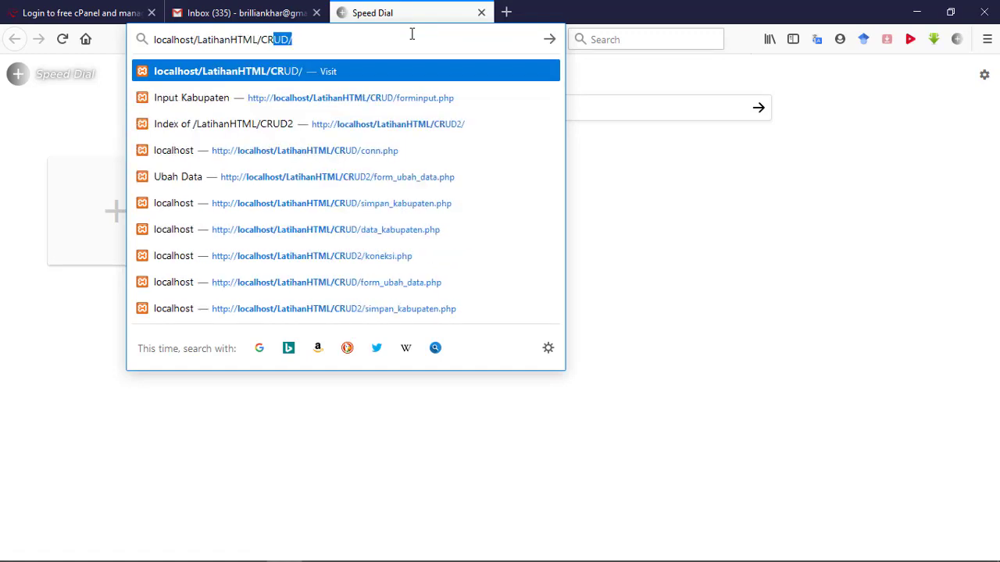
{"action": "key", "text": "BackSpace"}
{"action": "key", "text": "BackSpace"}
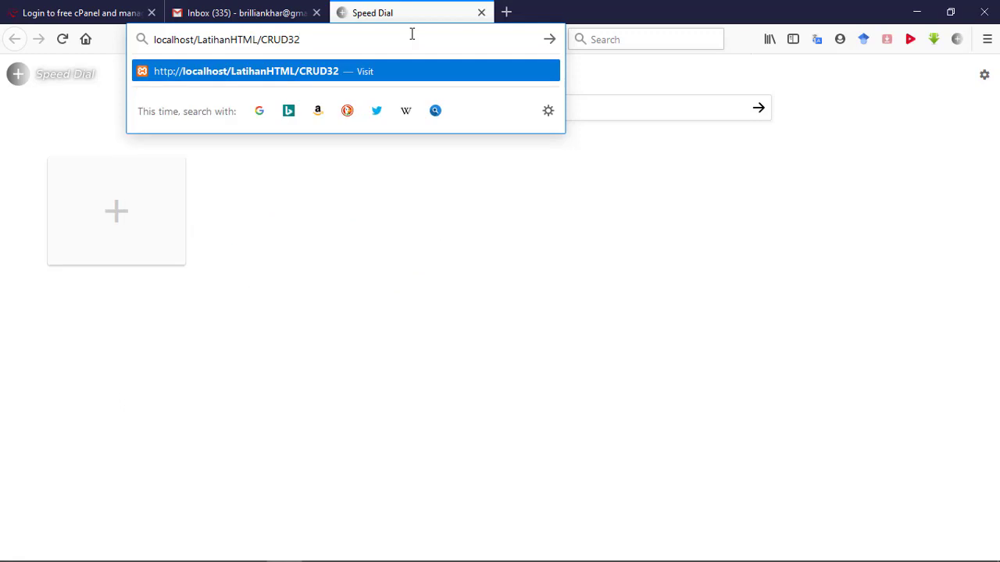
{"action": "type", "text": "2"}
{"action": "key", "text": "Return"}
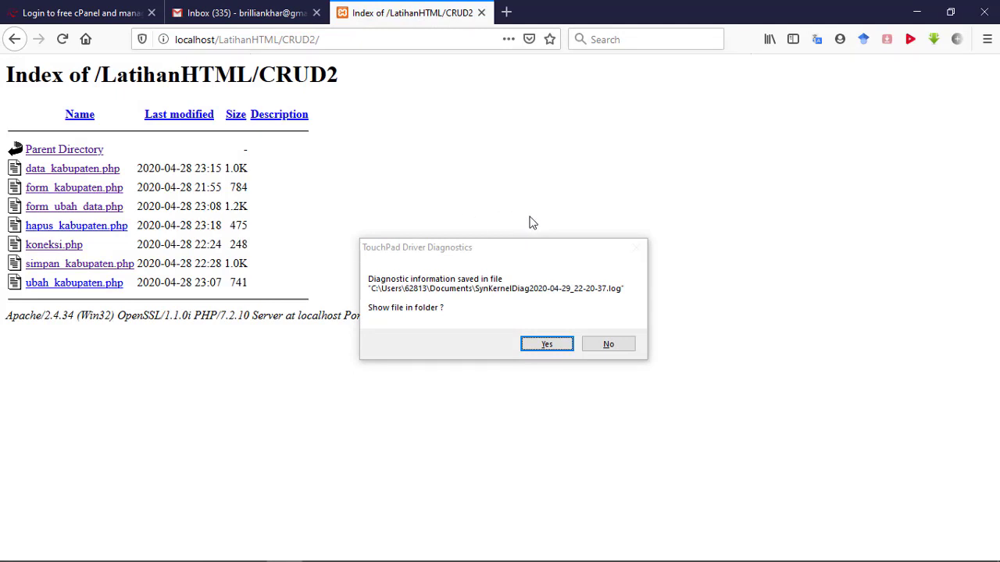
- Answer No to the TouchPad Driver Diagnostics prompt and return to the CRUD2 listing
{"action": "left_click", "coordinate": [597, 346]}
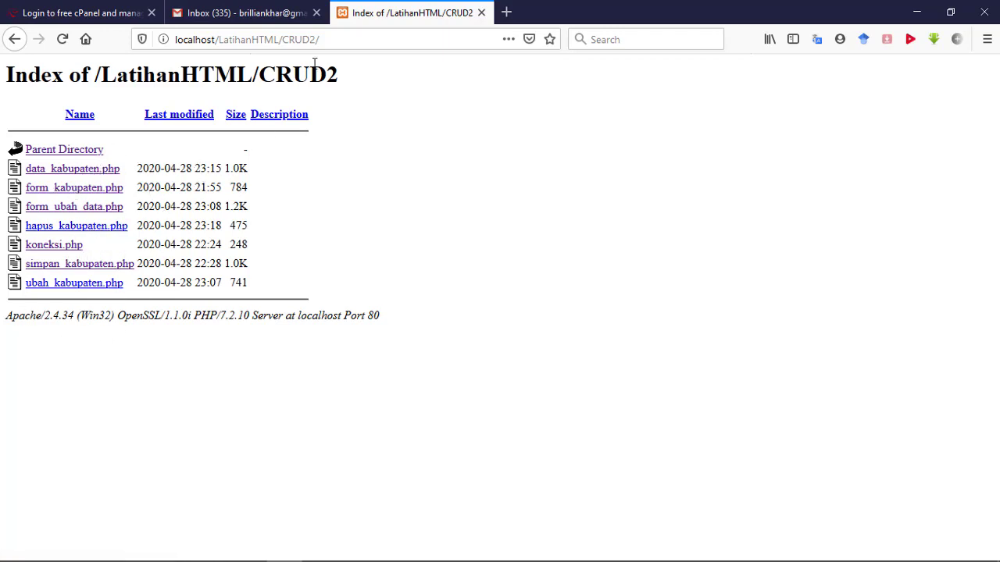
{"action": "left_click", "coordinate": [326, 39]}
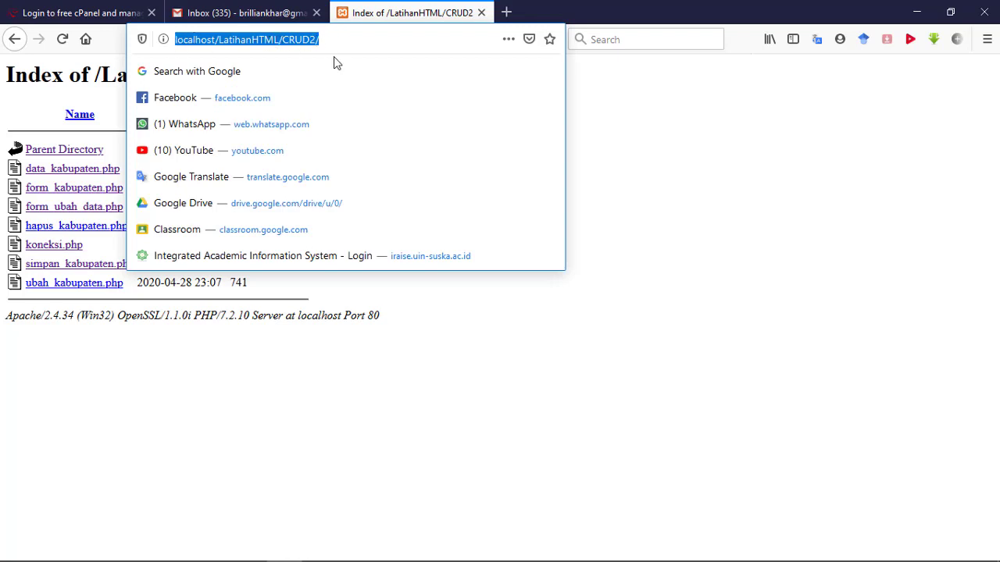
{"action": "left_click", "coordinate": [321, 39]}
{"action": "left_click_drag", "start_coordinate": [309, 41], "coordinate": [177, 42]}
{"action": "left_click", "coordinate": [321, 42]}
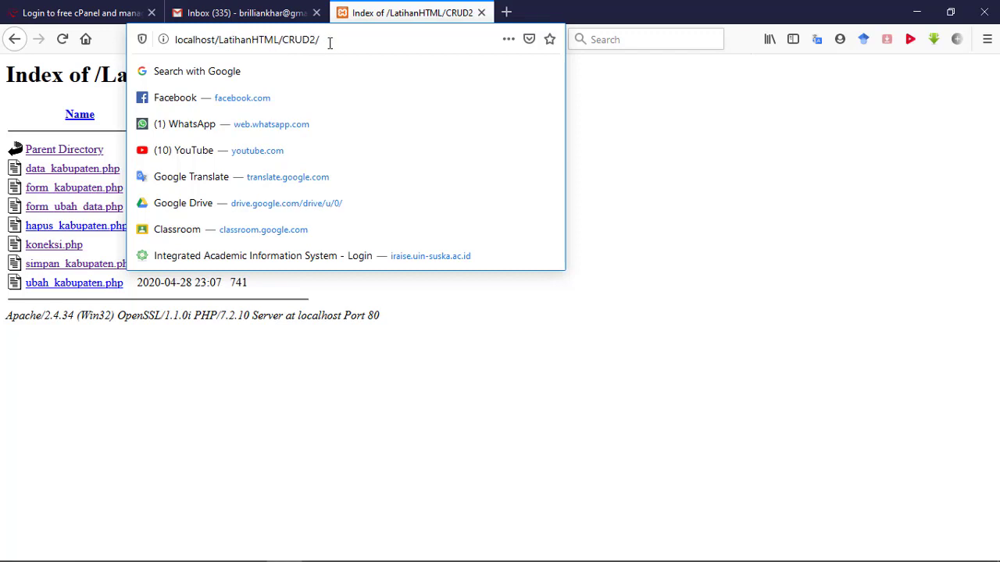
{"action": "left_click", "coordinate": [94, 313]}
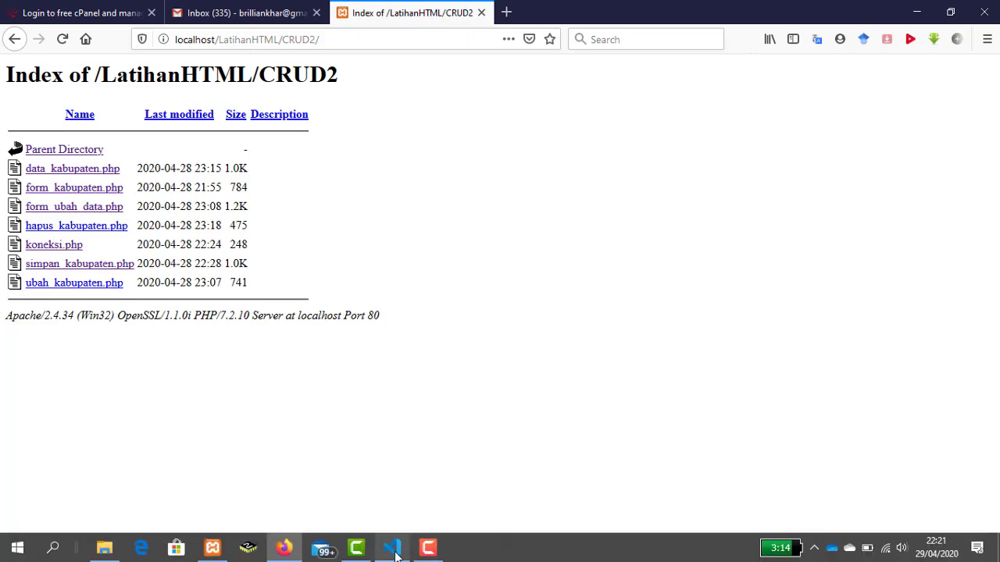
- Create a new file in VS Code and save it as index.php in CRUD2
{"action": "left_click", "coordinate": [393, 549]}
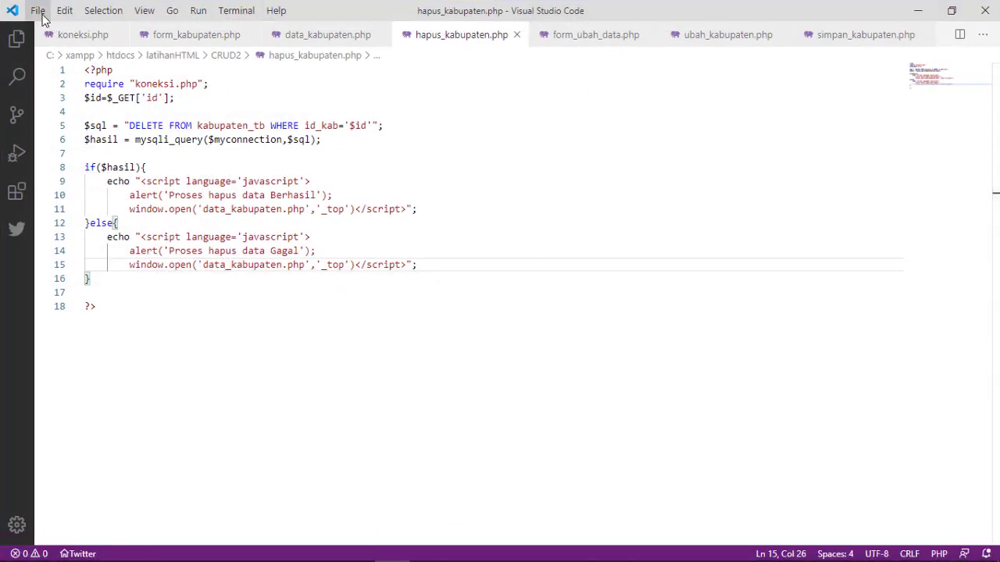
{"action": "left_click", "coordinate": [39, 11]}
{"action": "left_click", "coordinate": [48, 38]}
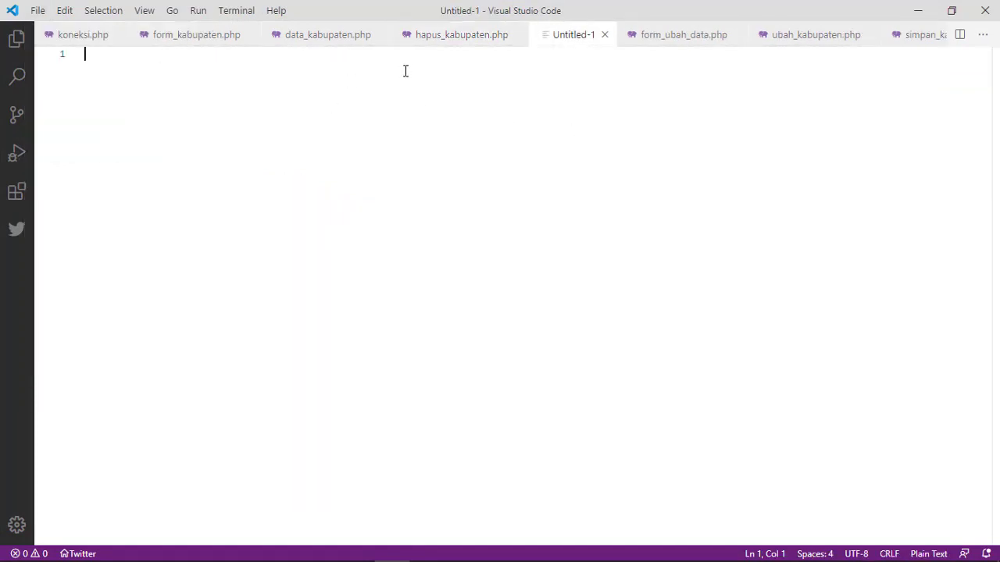
{"action": "key", "text": "ctrl+s"}
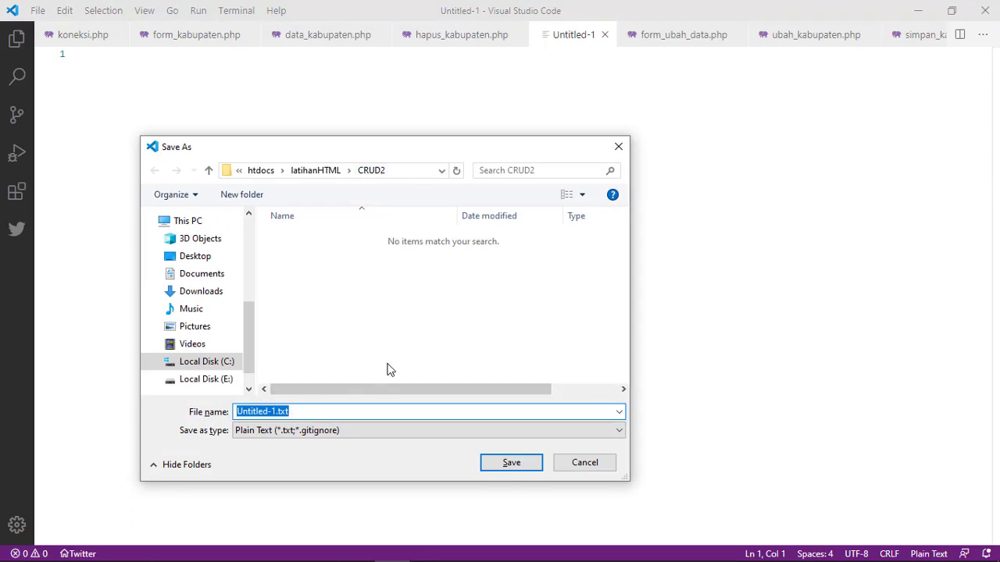
{"action": "type", "text": "index"}
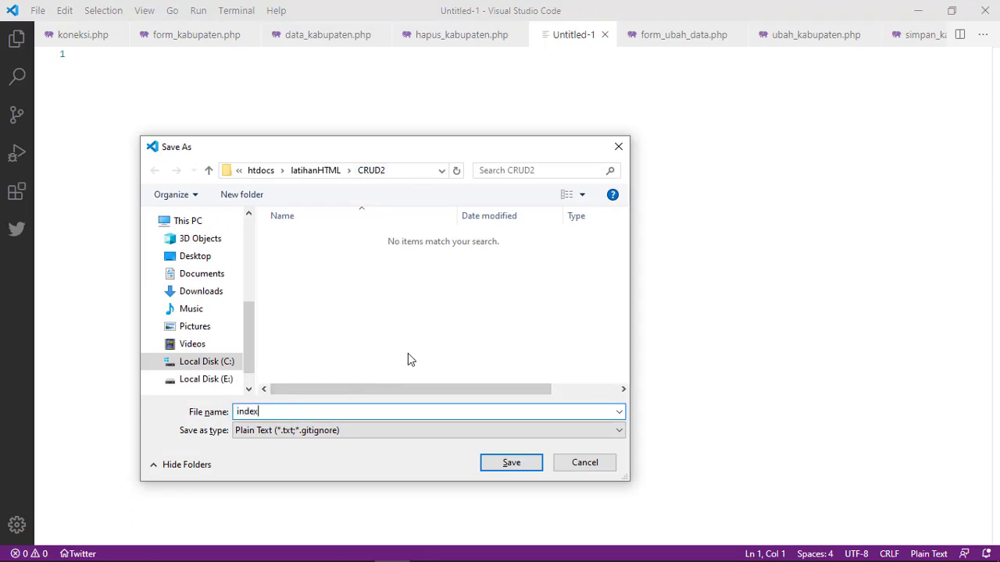
{"action": "type", "text": ".php"}
{"action": "key", "text": "Return"}
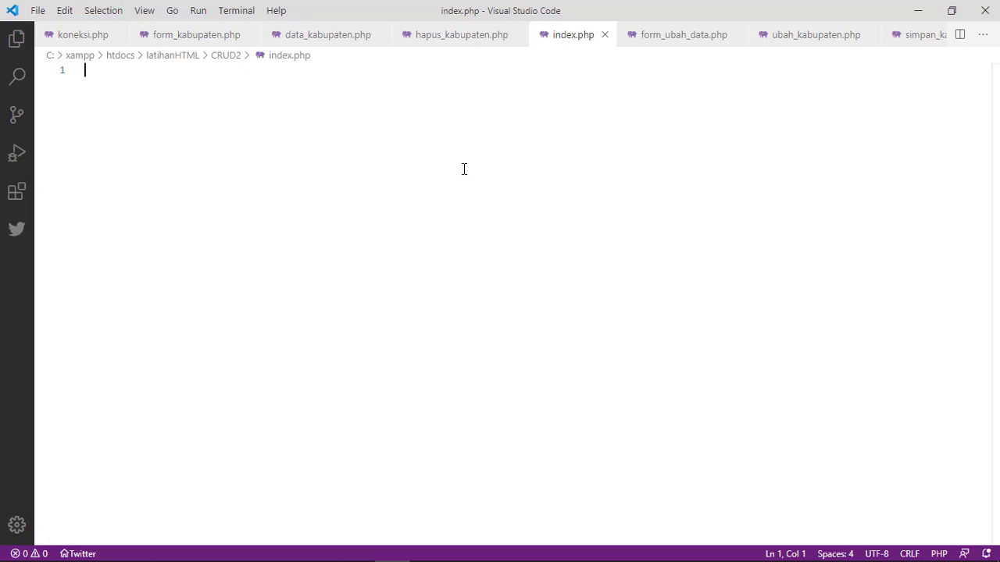
- Add the h1 heading 'SELAMAT DATANG DI WEBSITE KAMI' to index.php
{"action": "type", "text": "<h3"}
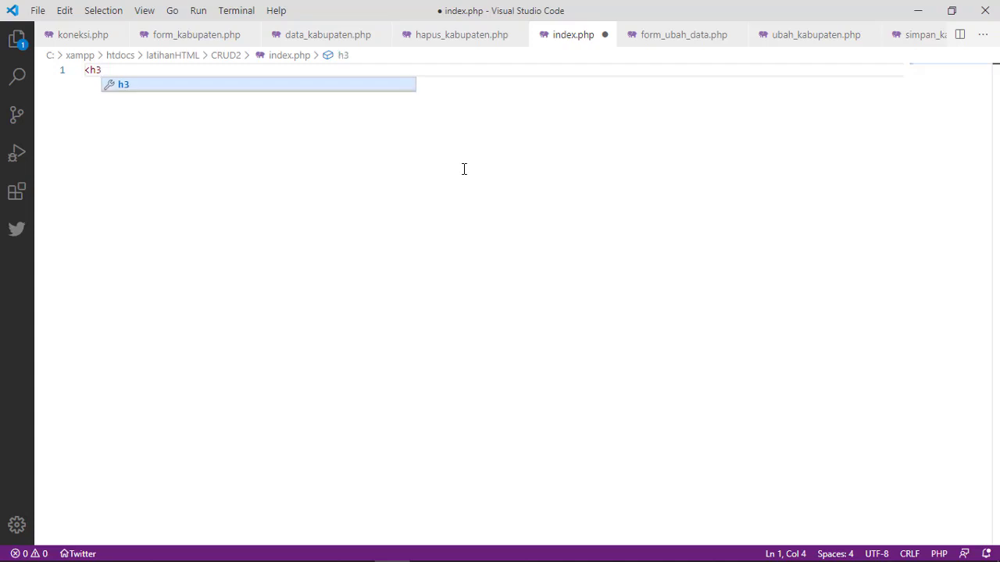
{"action": "type", "text": ">"}
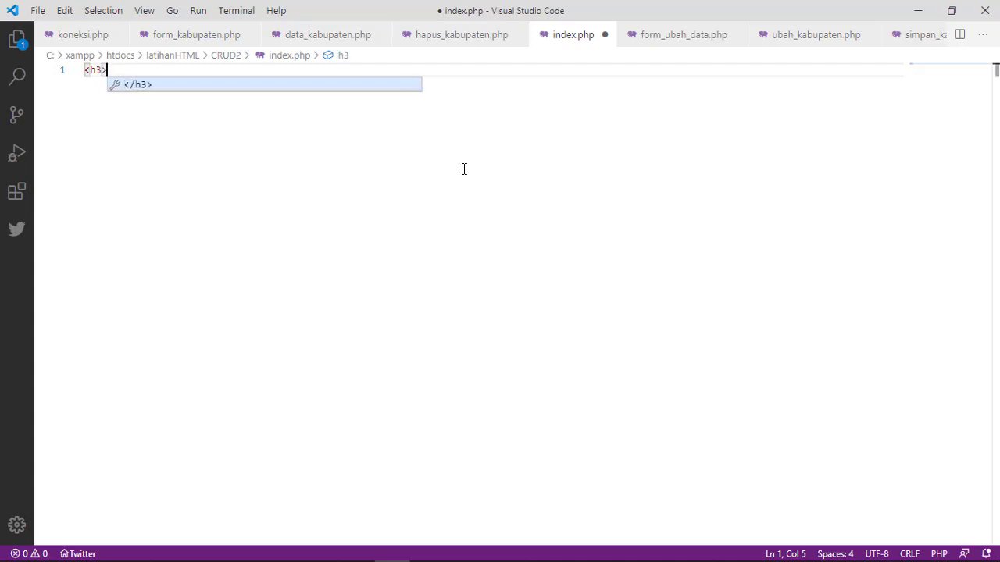
{"action": "key", "text": "BackSpace"}
{"action": "key", "text": "BackSpace"}
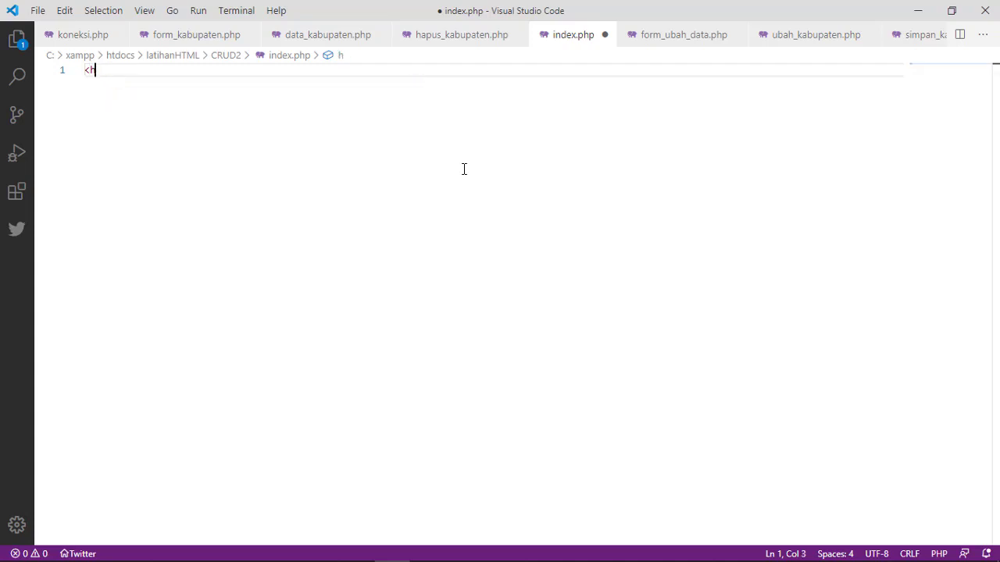
{"action": "type", "text": "1>"}
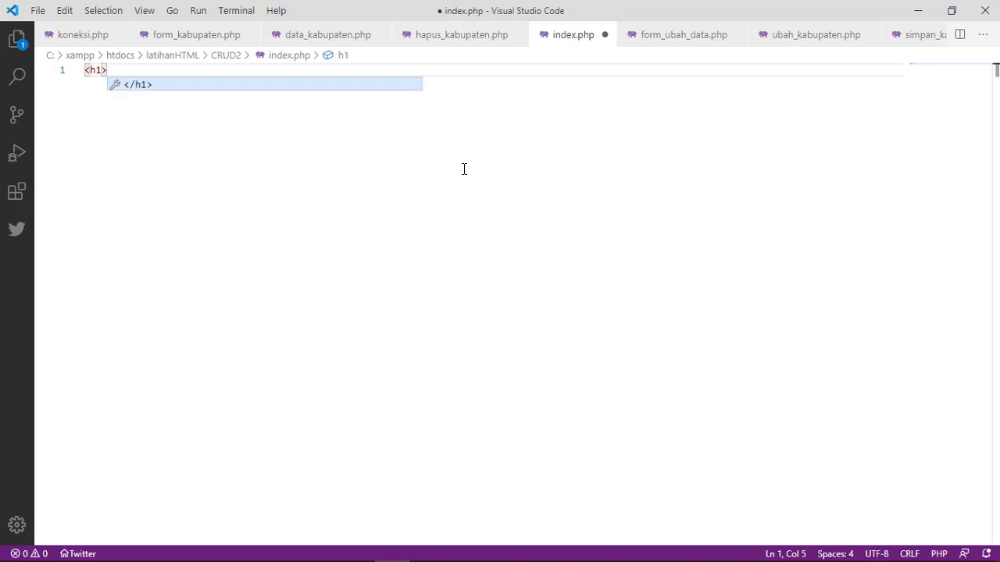
{"action": "type", "text": "SELAMAT"}
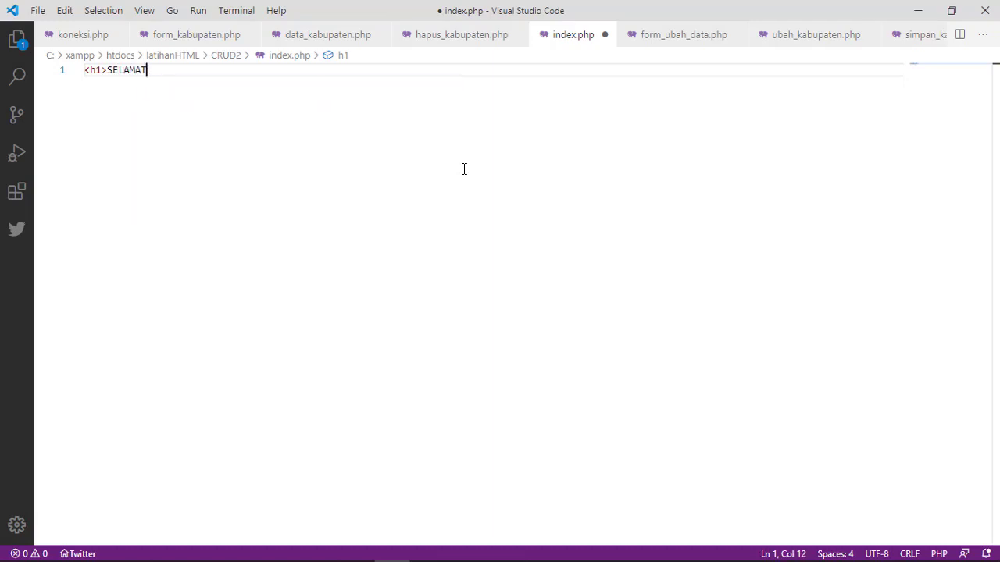
{"action": "type", "text": " DATANG DI WEBS"}
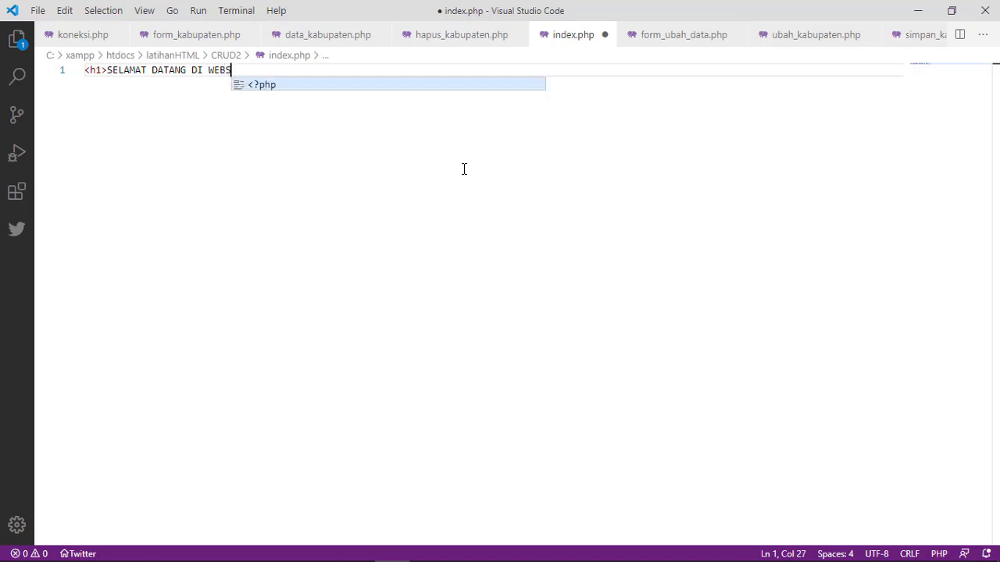
{"action": "type", "text": "ITE KAMI</"}
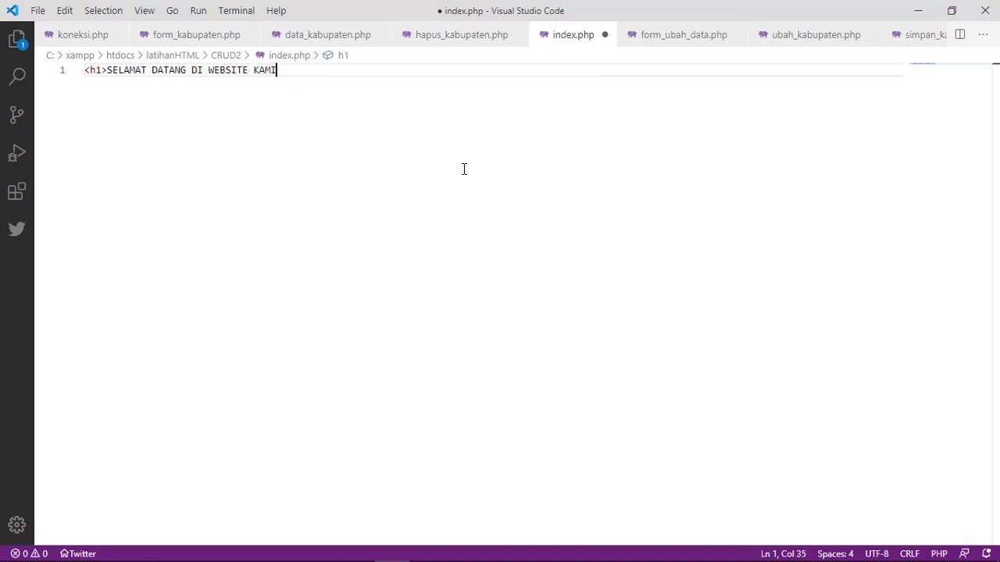
{"action": "key", "text": "Return"}
{"action": "key", "text": "Return"}
{"action": "key", "text": "Return"}
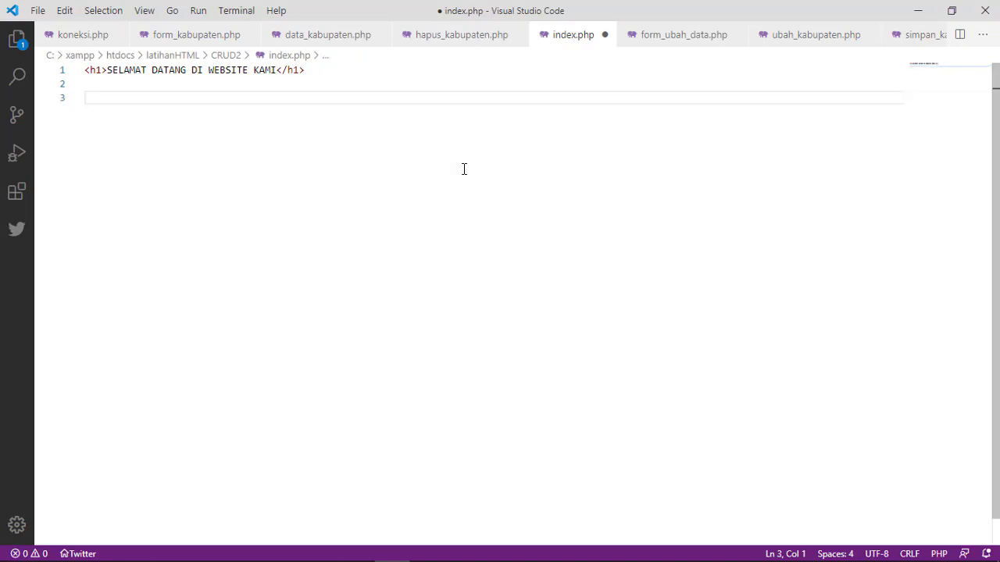
- Start a lowercase <a href=""> link tag on the next line
{"action": "type", "text": "<"}
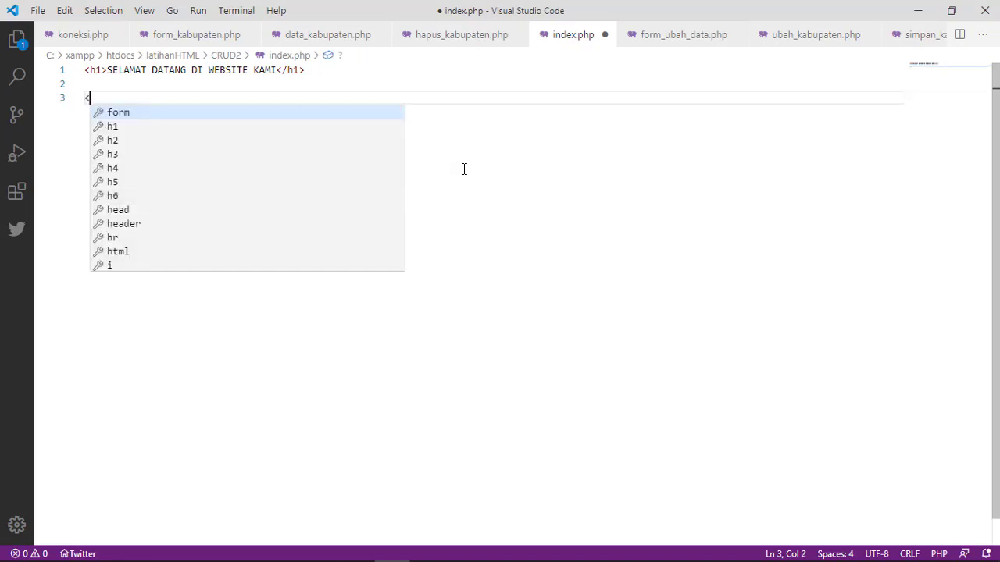
{"action": "type", "text": "A HREF"}
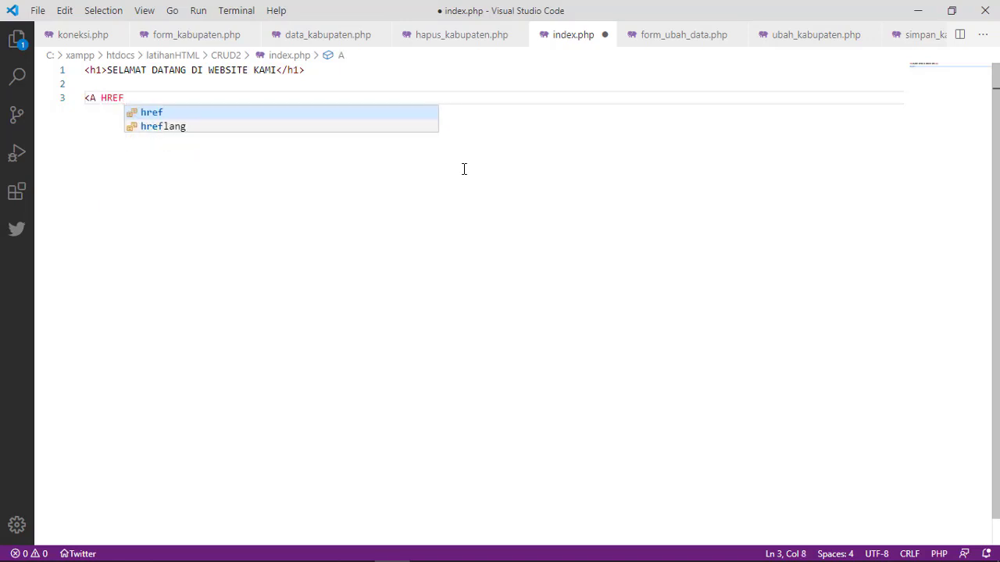
{"action": "key", "text": "BackSpace"}
{"action": "key", "text": "BackSpace"}
{"action": "key", "text": "BackSpace"}
{"action": "key", "text": "BackSpace"}
{"action": "key", "text": "BackSpace"}
{"action": "key", "text": "BackSpace"}
{"action": "type", "text": "a "}
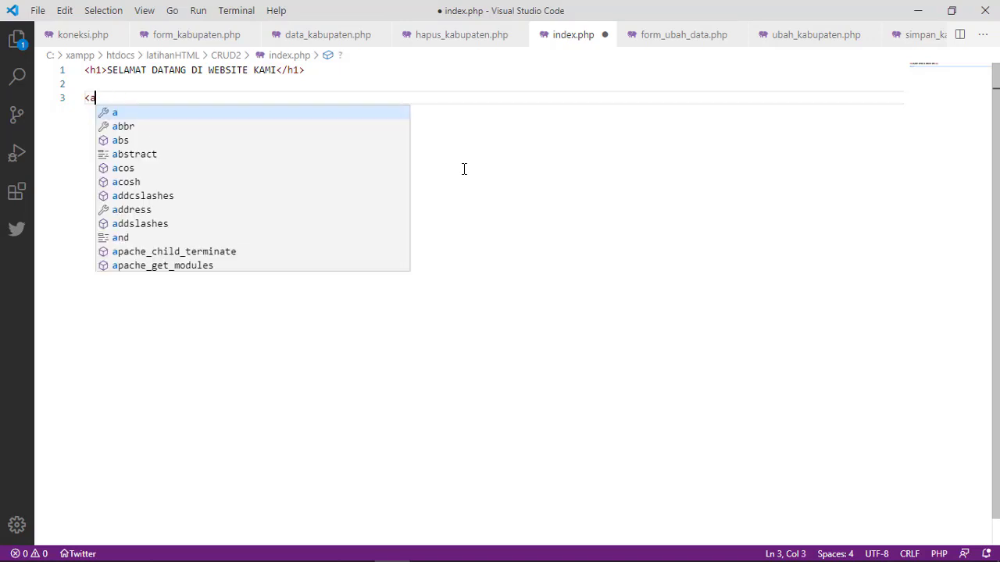
{"action": "type", "text": "href"}
{"action": "key", "text": "Return"}
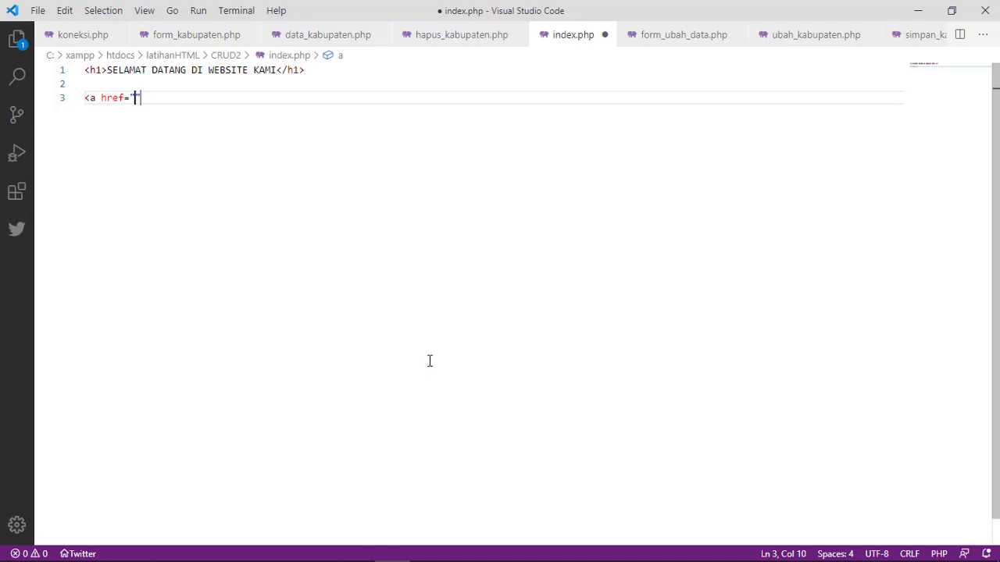
- Complete the first link as 'Isi Form' pointing to form_kabupaten.php
{"action": "type", "text": "form"}
{"action": "type", "text": "_kabupat"}
{"action": "type", "text": "en.php"}
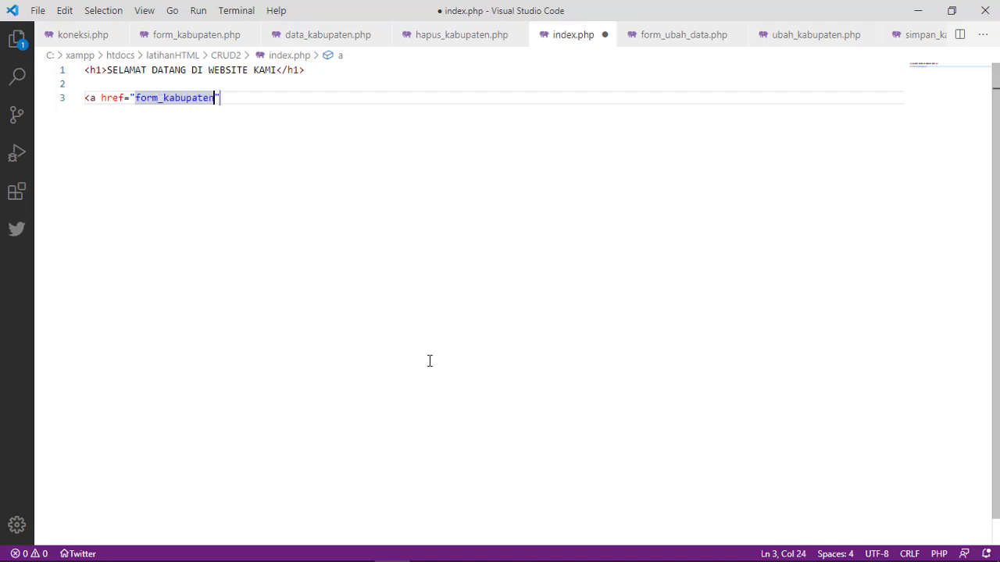
{"action": "type", "text": "\""}
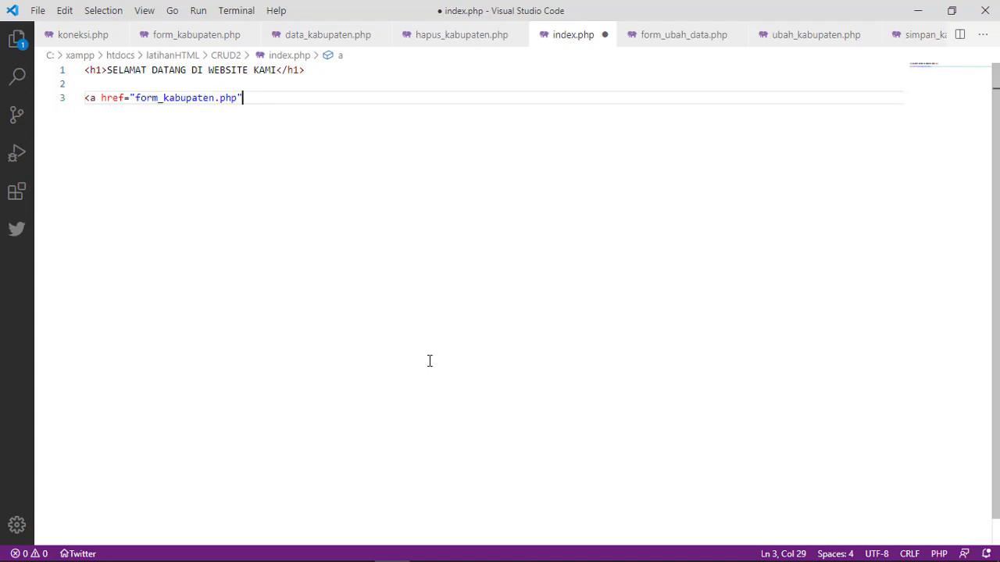
{"action": "type", "text": ">"}
{"action": "key", "text": "Return"}
{"action": "type", "text": "H"}
{"action": "key", "text": "BackSpace"}
{"action": "type", "text": "Isi"}
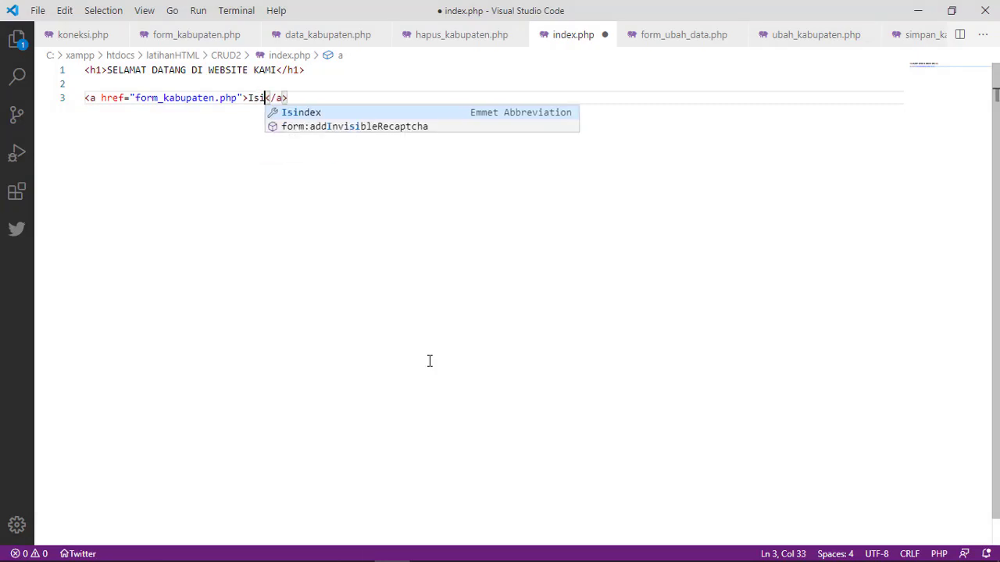
{"action": "type", "text": " Form"}
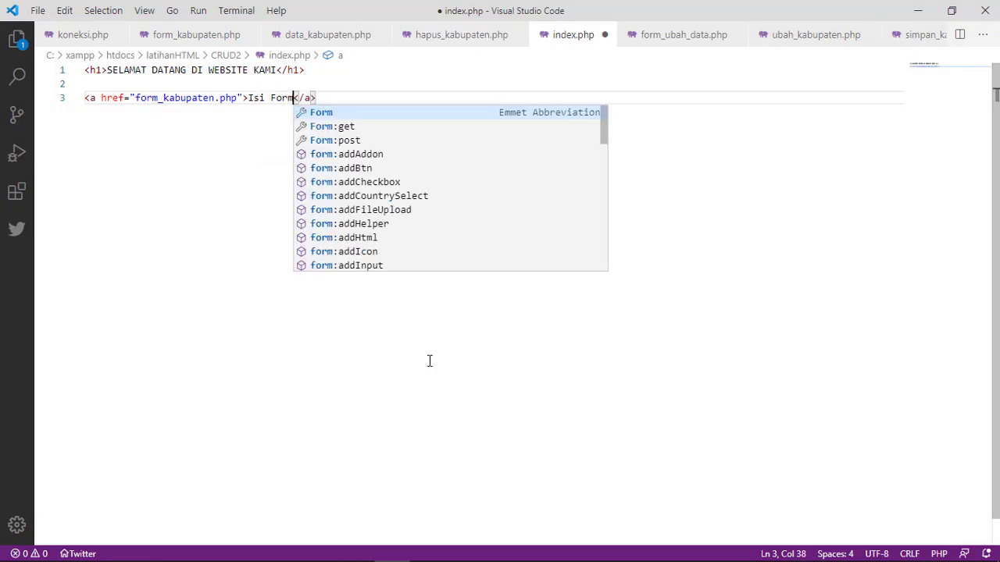
{"action": "key", "text": "Right"}
{"action": "key", "text": "Right"}
{"action": "key", "text": "Right"}
{"action": "key", "text": "Right"}
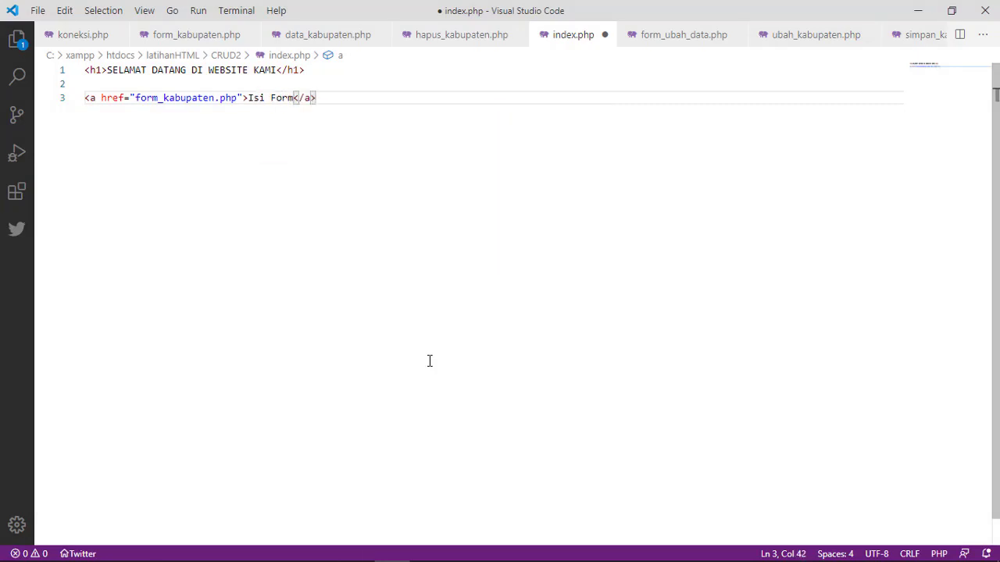
- Add an 'Ubah data Form' link to form_ubah_data.php and save index.php
{"action": "key", "text": "Return"}
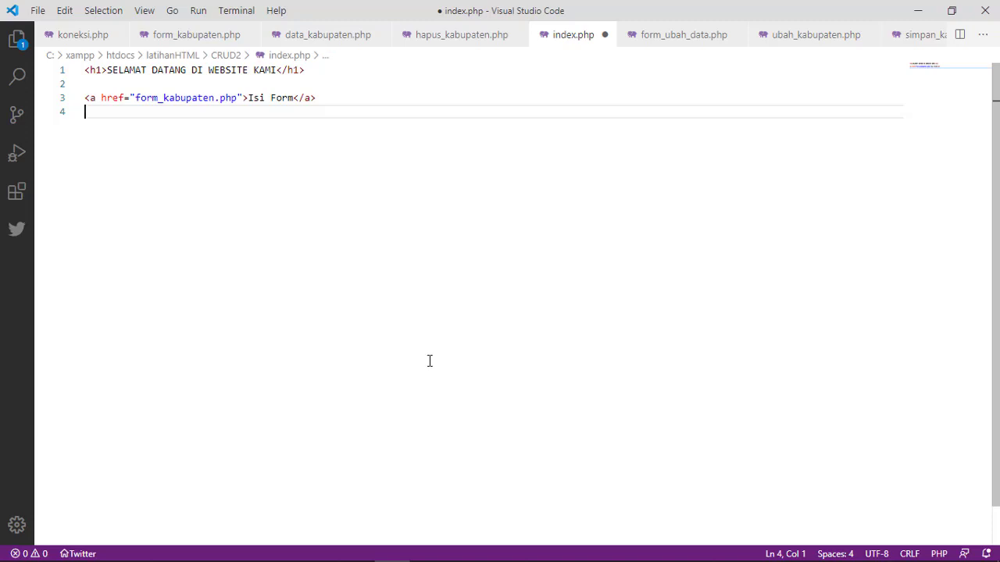
{"action": "type", "text": "<a h"}
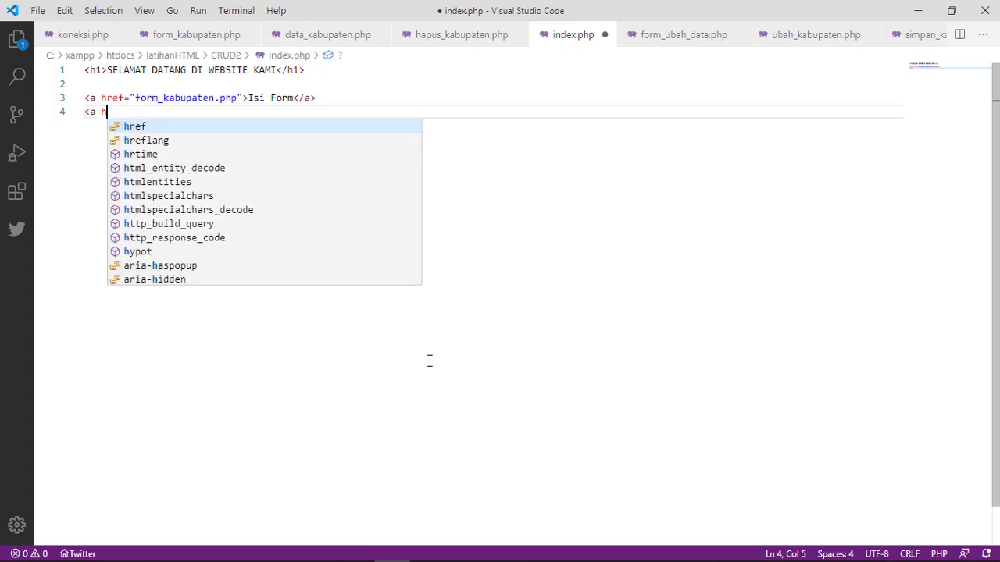
{"action": "type", "text": "ref="}
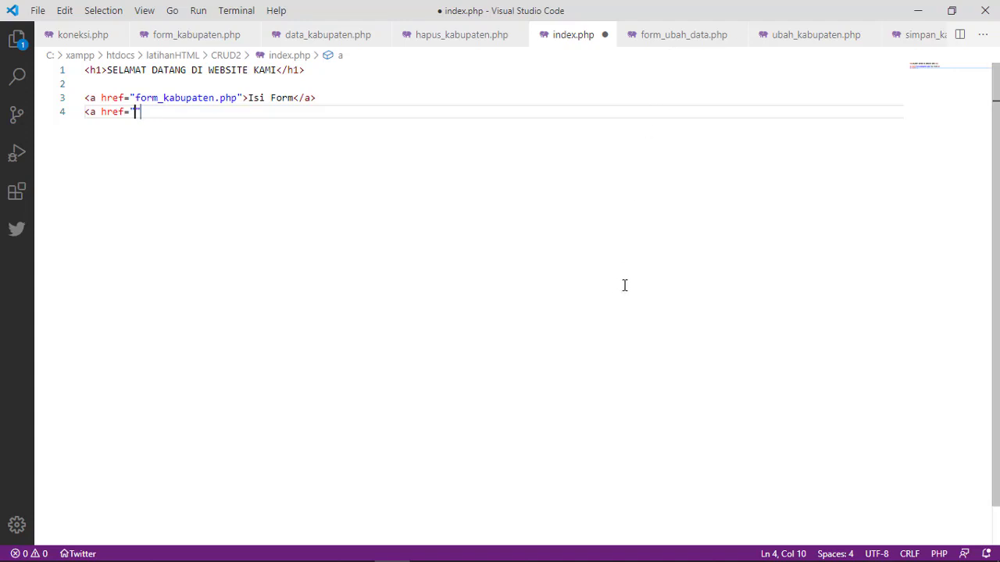
{"action": "type", "text": "form_ubah"}
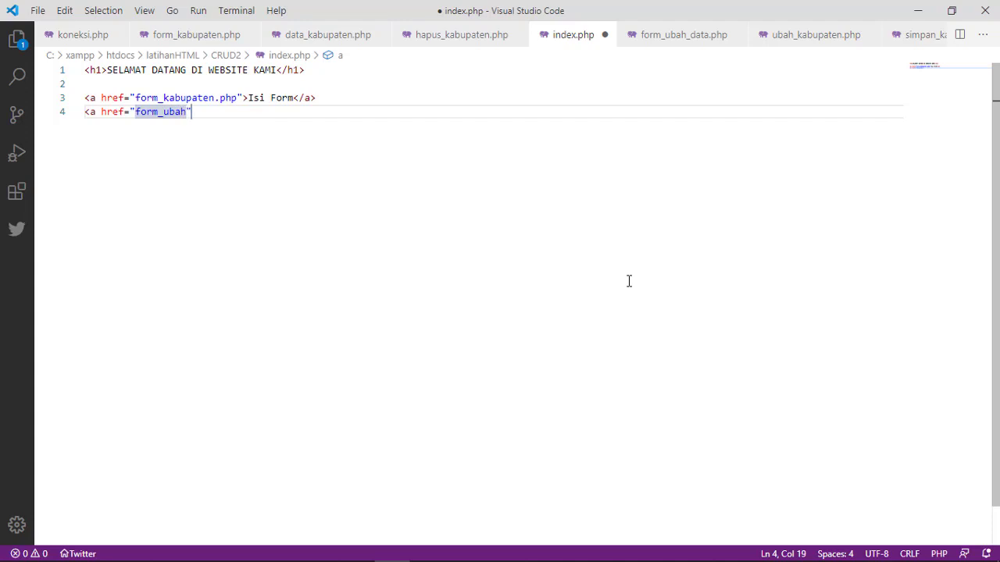
{"action": "type", "text": "_data.php\""}
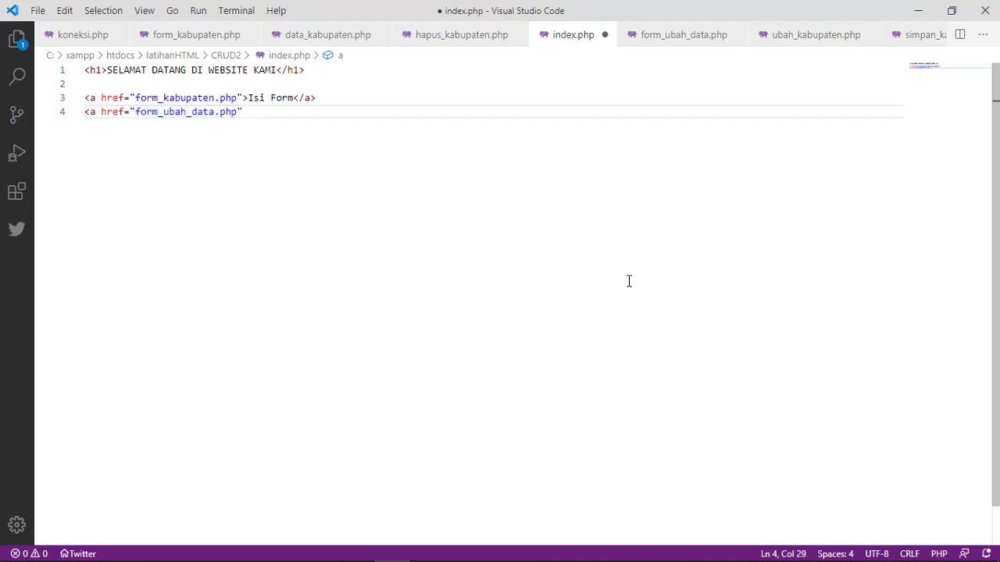
{"action": "type", "text": ">"}
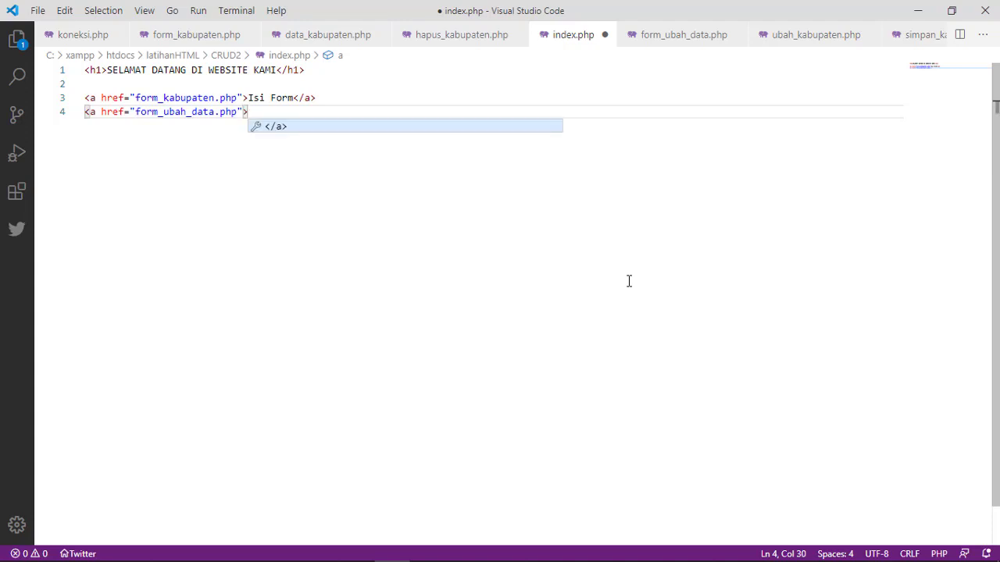
{"action": "key", "text": "Return"}
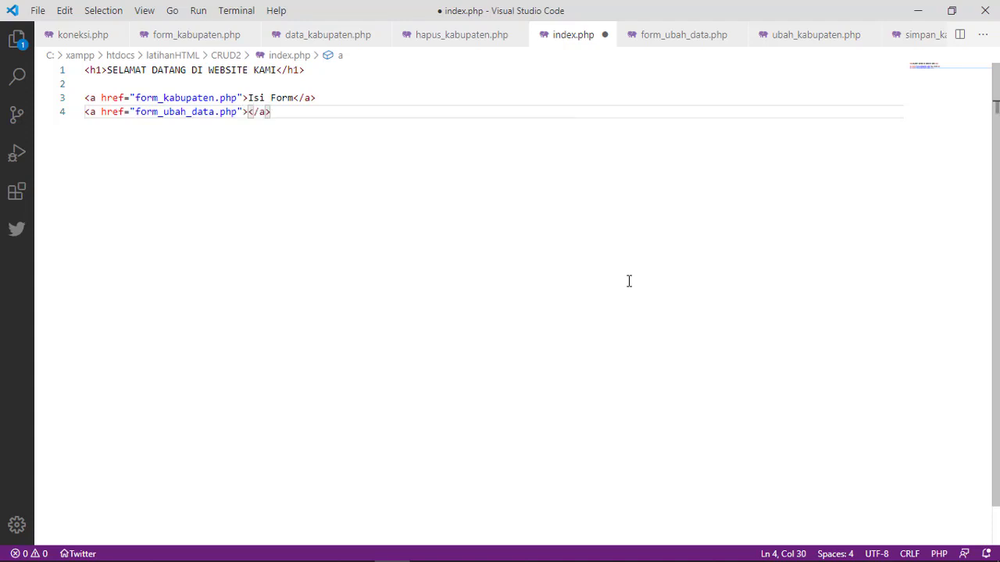
{"action": "type", "text": "Uba"}
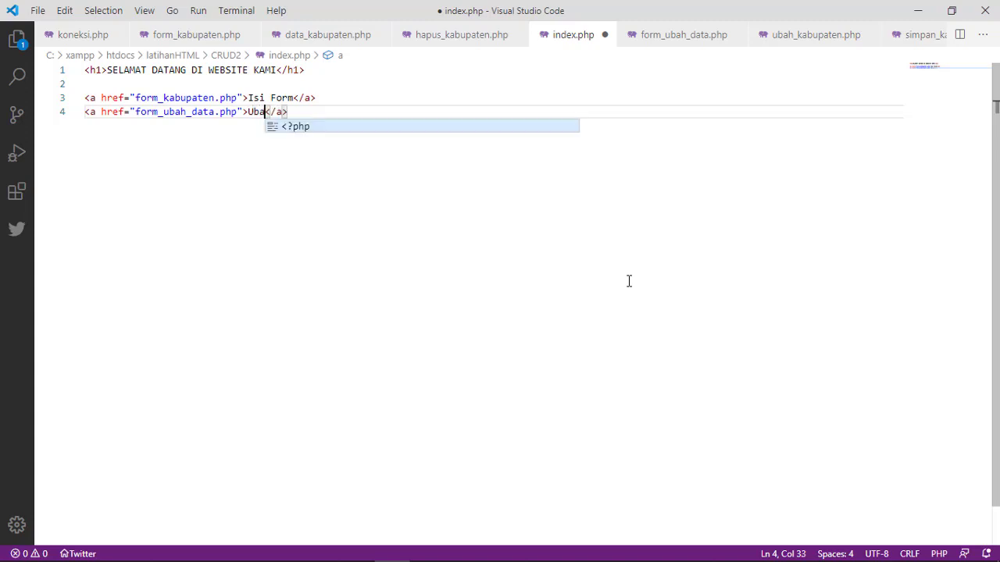
{"action": "type", "text": "h data"}
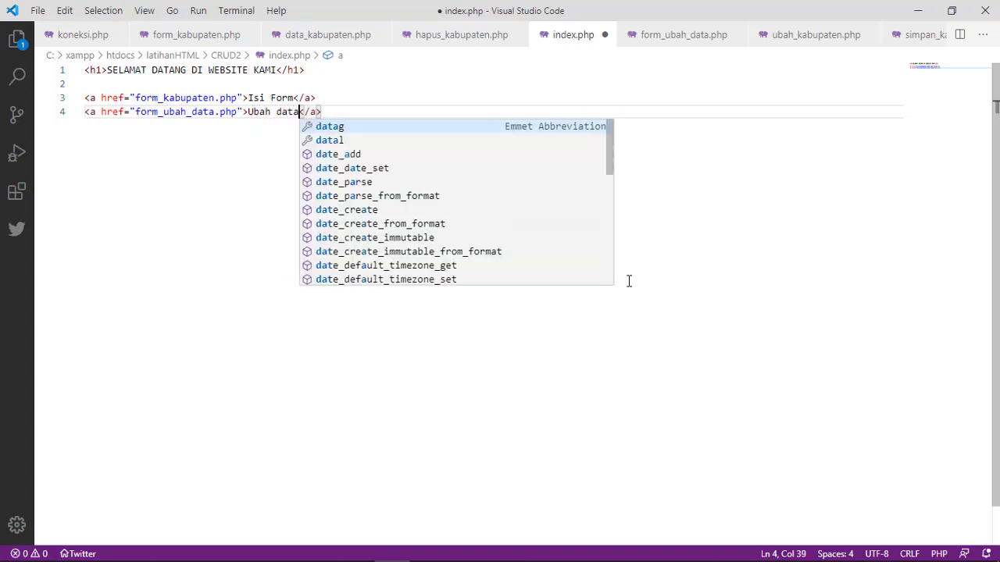
{"action": "type", "text": " Form"}
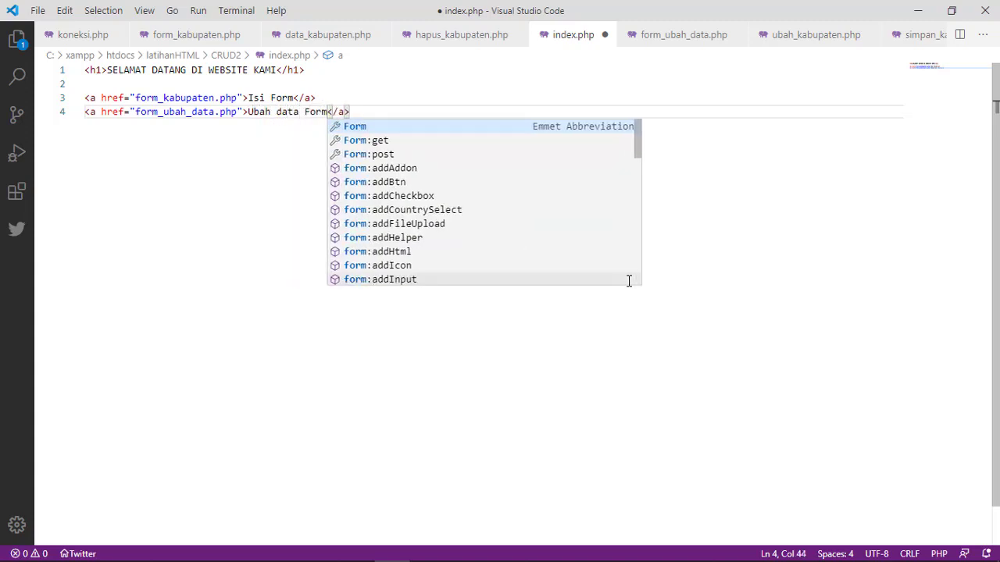
{"action": "key", "text": "End"}
{"action": "key", "text": "ctrl+s"}
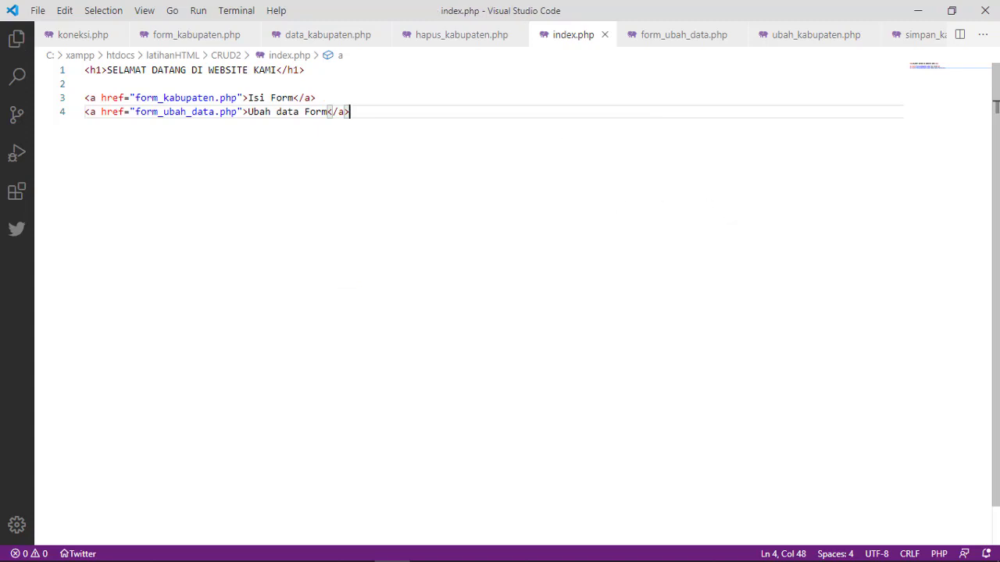
- Reload localhost/LatihanHTML/CRUD2/ in Firefox to show the new welcome page
{"action": "mouse_move", "coordinate": [316, 541]}
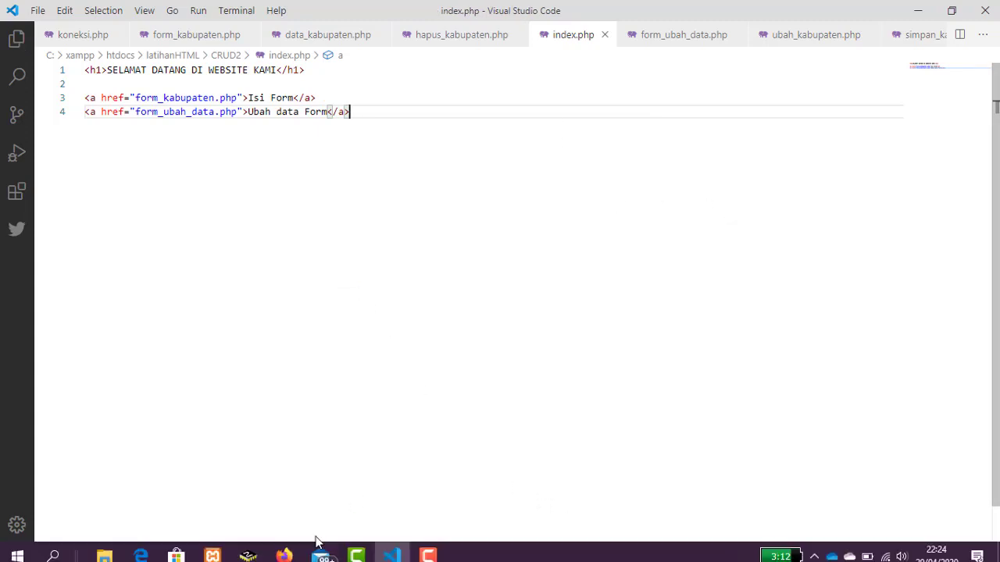
{"action": "left_click", "coordinate": [284, 556]}
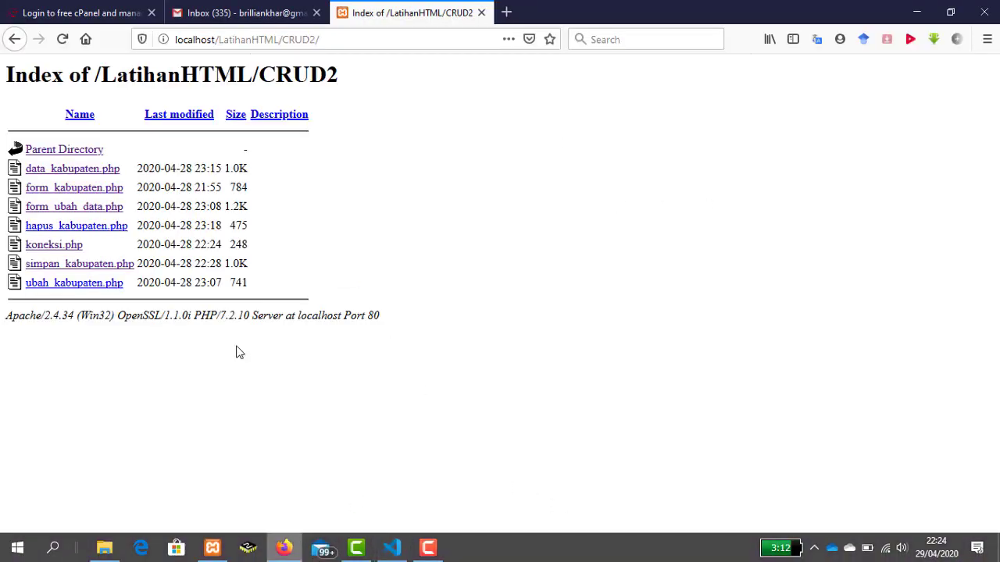
{"action": "left_click", "coordinate": [331, 42]}
{"action": "key", "text": "End"}
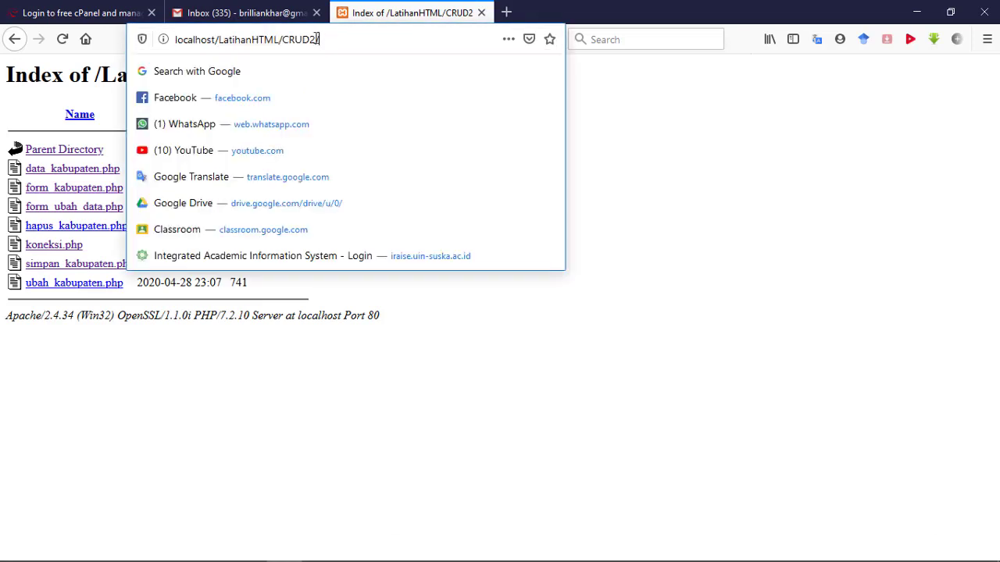
{"action": "key", "text": "shift+Left"}
{"action": "key", "text": "shift+Left"}
{"action": "key", "text": "shift+Left"}
{"action": "key", "text": "shift+Left"}
{"action": "key", "text": "shift+Left"}
{"action": "key", "text": "shift+Left"}
{"action": "key", "text": "shift+Left"}
{"action": "key", "text": "shift+Left"}
{"action": "key", "text": "shift+Left"}
{"action": "key", "text": "shift+Left"}
{"action": "key", "text": "shift+Left"}
{"action": "key", "text": "shift+Left"}
{"action": "key", "text": "shift+Left"}
{"action": "key", "text": "shift+Left"}
{"action": "key", "text": "shift+Left"}
{"action": "key", "text": "shift+Left"}
{"action": "key", "text": "shift+Left"}
{"action": "key", "text": "shift+Left"}
{"action": "key", "text": "shift+Left"}
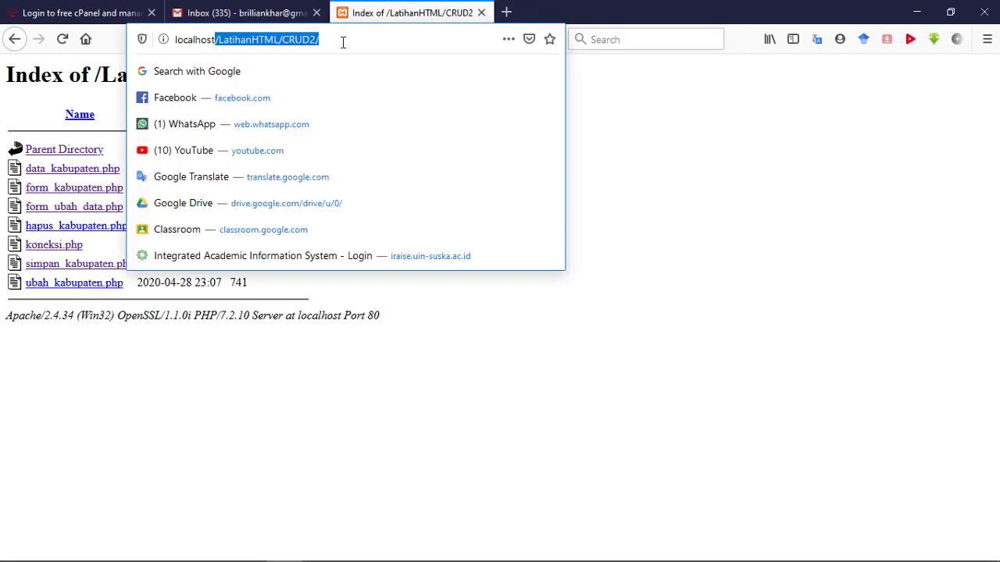
{"action": "left_click", "coordinate": [344, 42]}
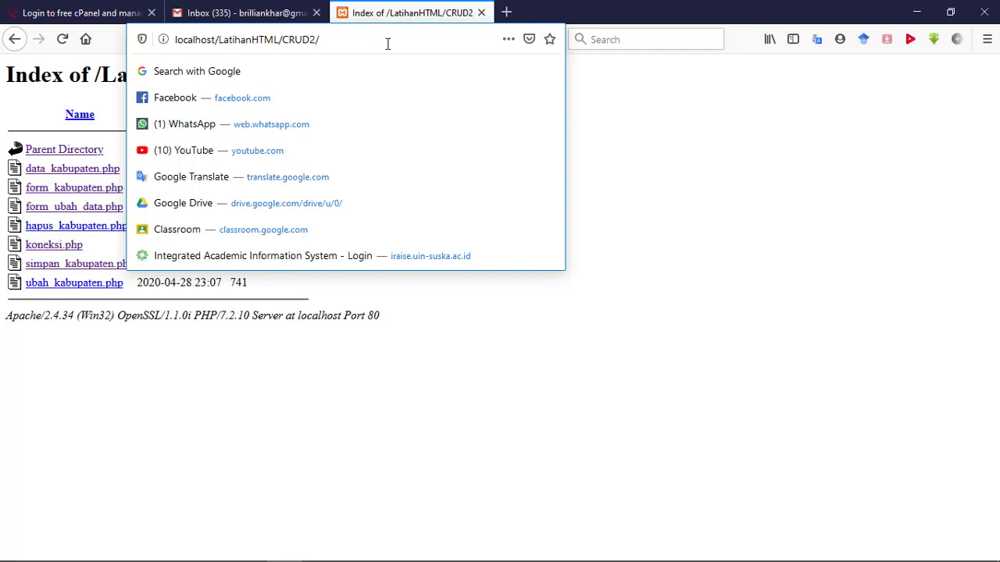
{"action": "key", "text": "Return"}
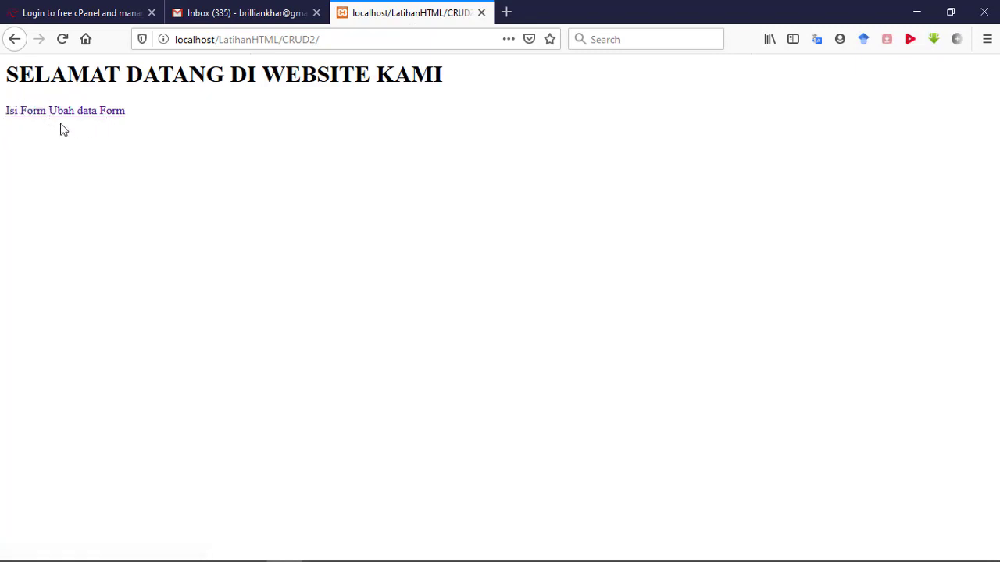
- Follow the Isi Form link to form_kabupaten.php
{"action": "left_click", "coordinate": [21, 111]}
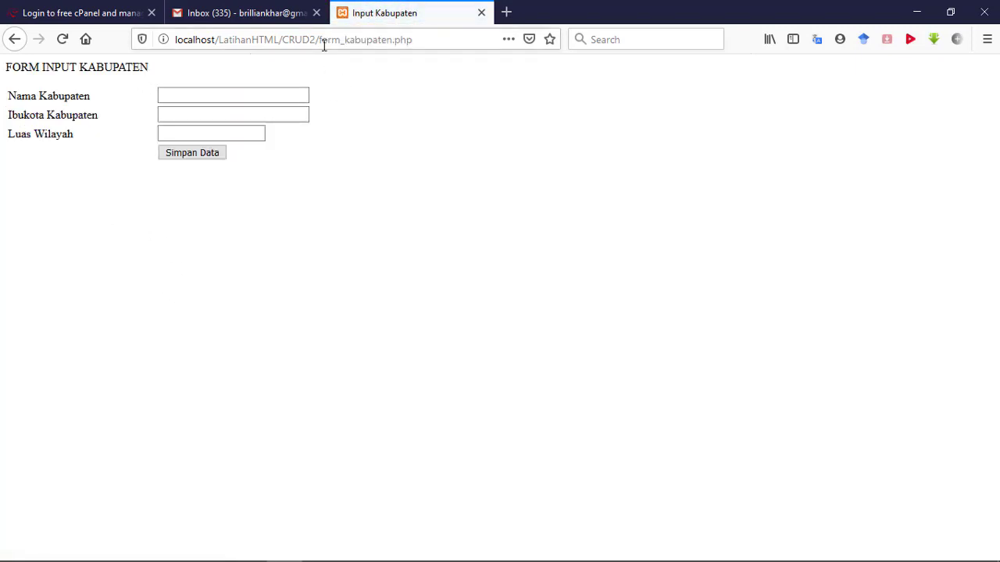
{"action": "left_click_drag", "start_coordinate": [320, 43], "coordinate": [419, 42]}
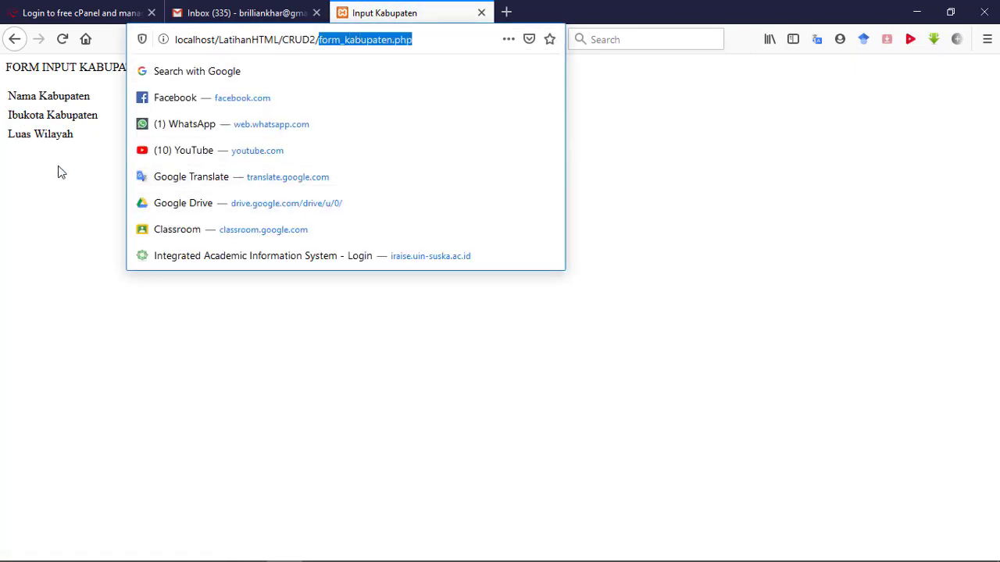
{"action": "left_click", "coordinate": [98, 172]}
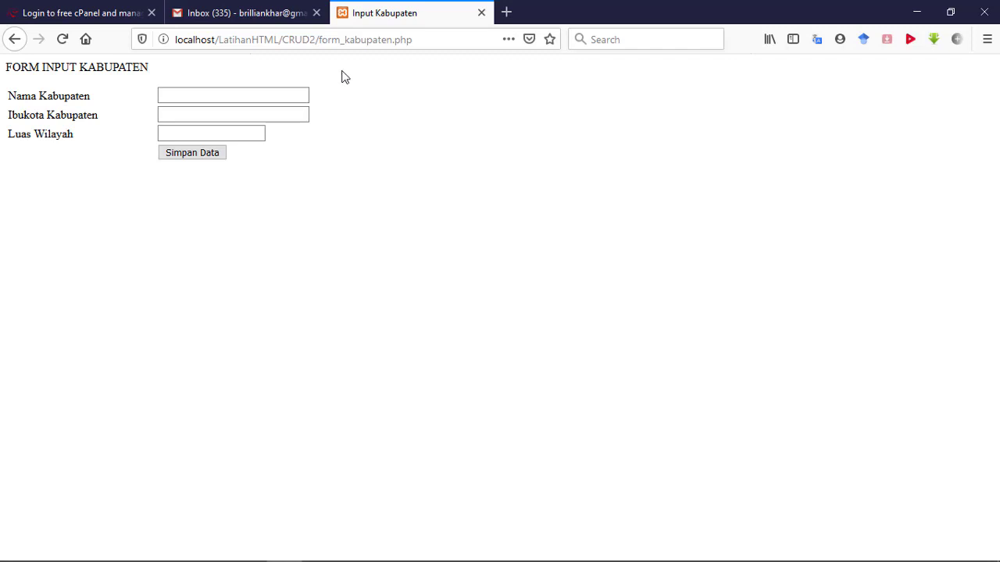
- Load localhost/phpmyadmin in a new tab, fixing the mistyped 'locahost' address
{"action": "left_click", "coordinate": [505, 10]}
{"action": "left_click", "coordinate": [463, 41]}
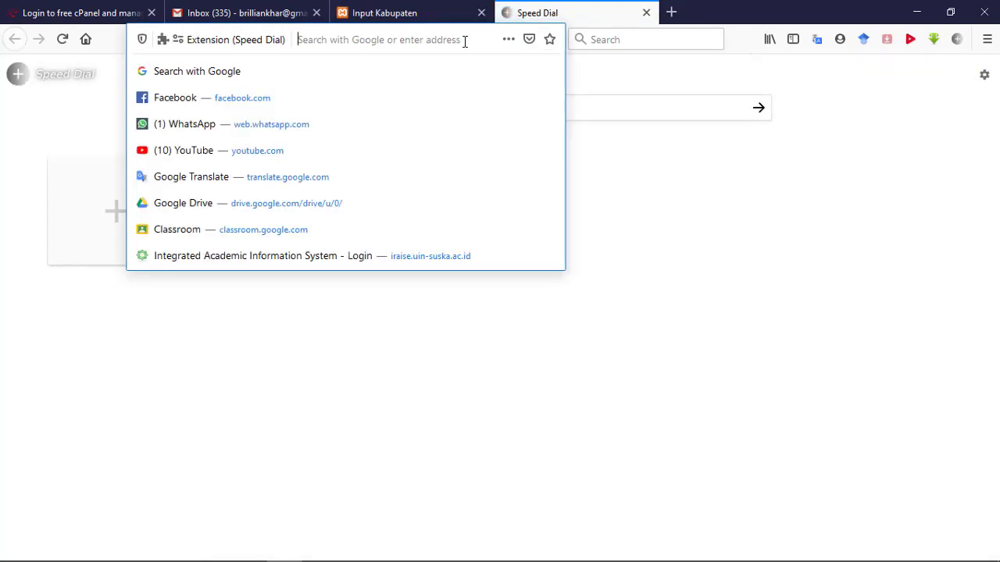
{"action": "type", "text": "locahost"}
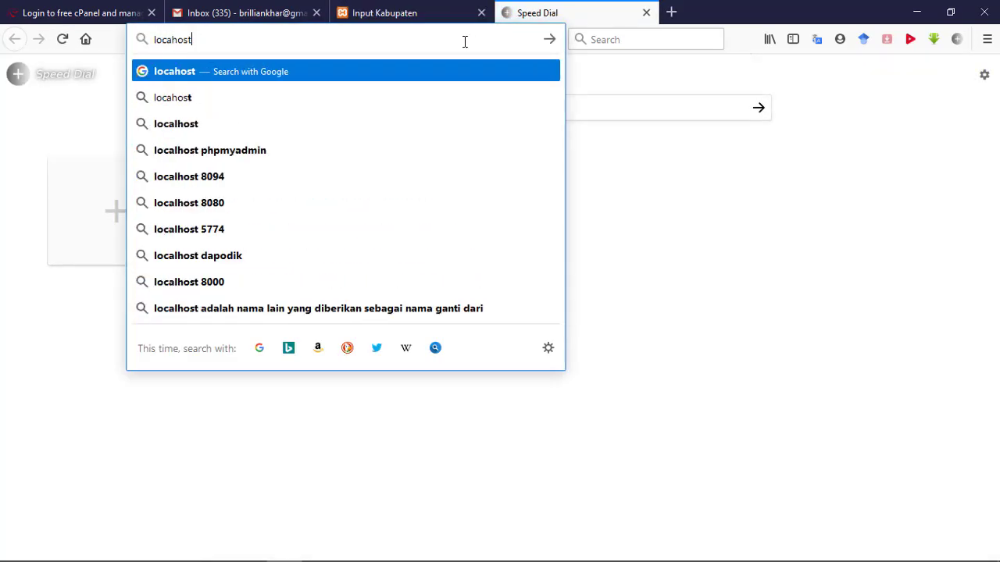
{"action": "type", "text": "/php"}
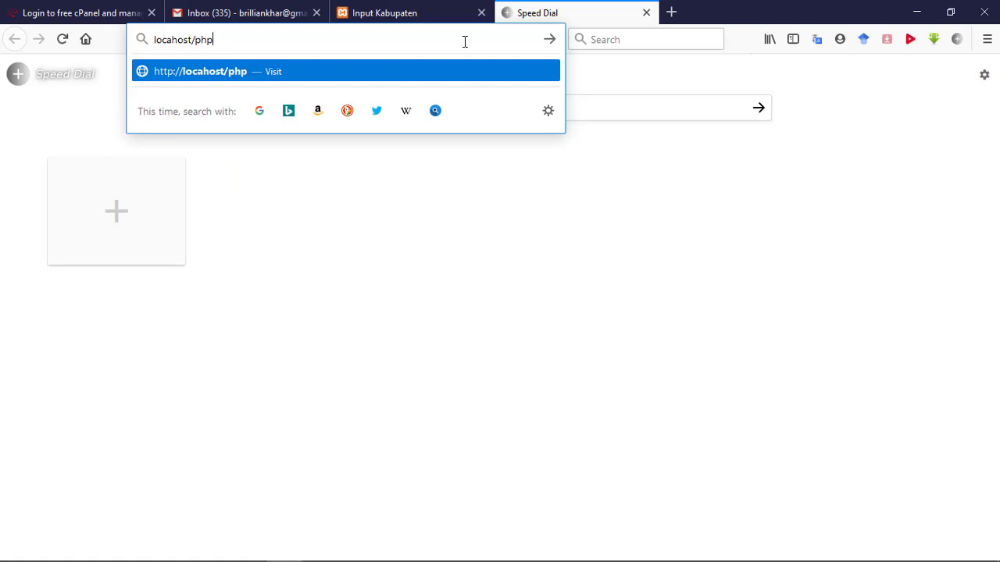
{"action": "type", "text": "myadmin"}
{"action": "key", "text": "Return"}
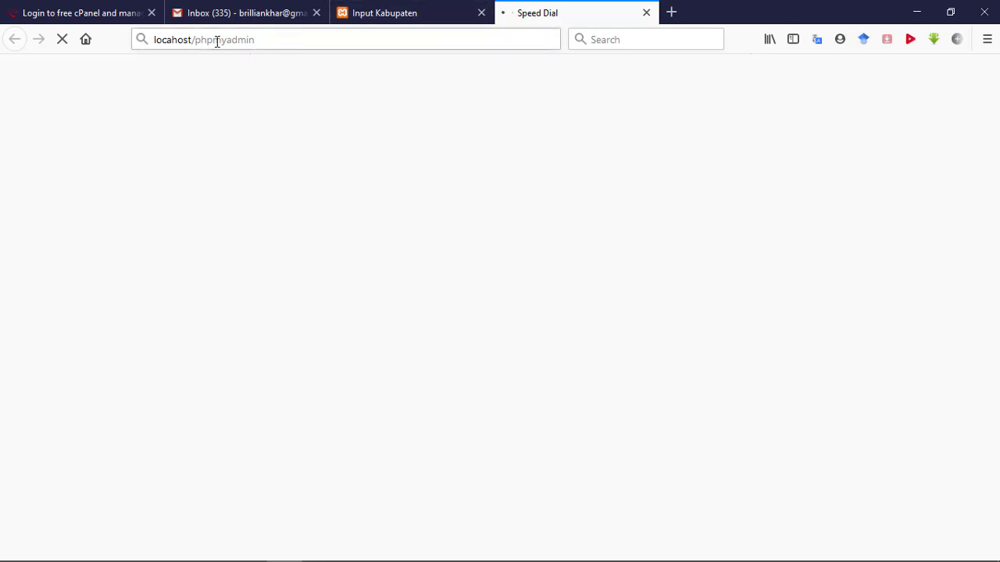
{"action": "left_click", "coordinate": [174, 42]}
{"action": "left_click", "coordinate": [252, 39]}
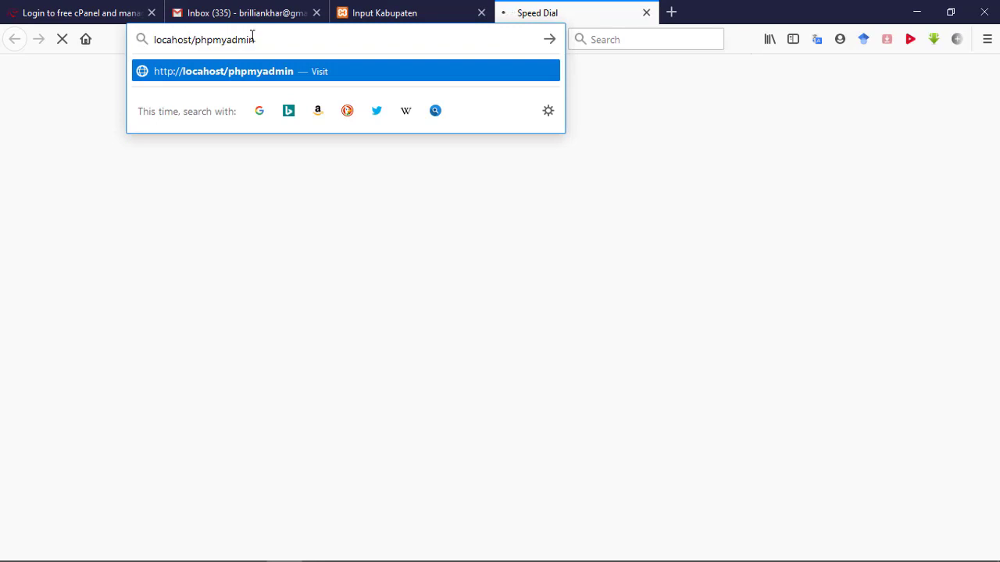
{"action": "key", "text": "Return"}
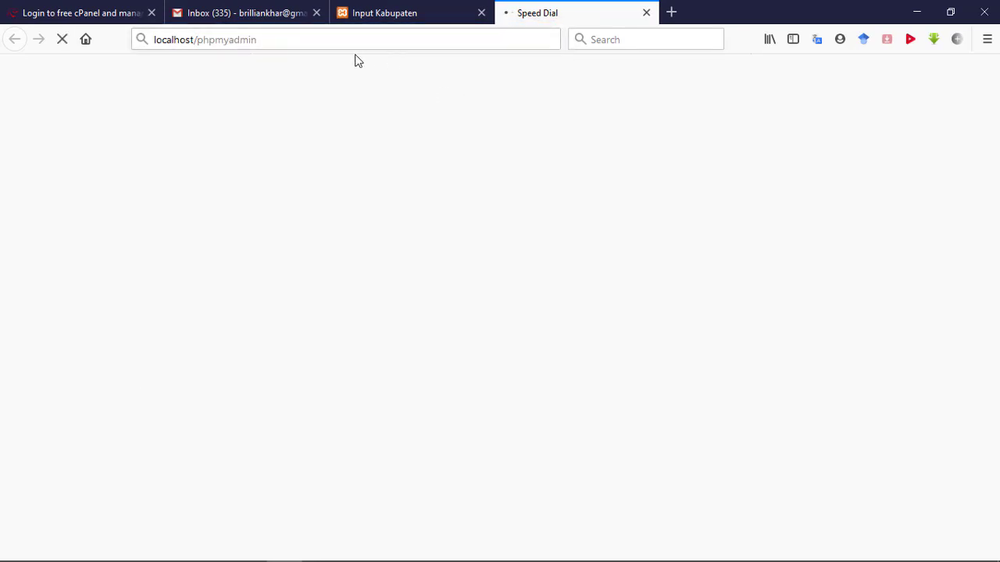
{"action": "left_click", "coordinate": [271, 39]}
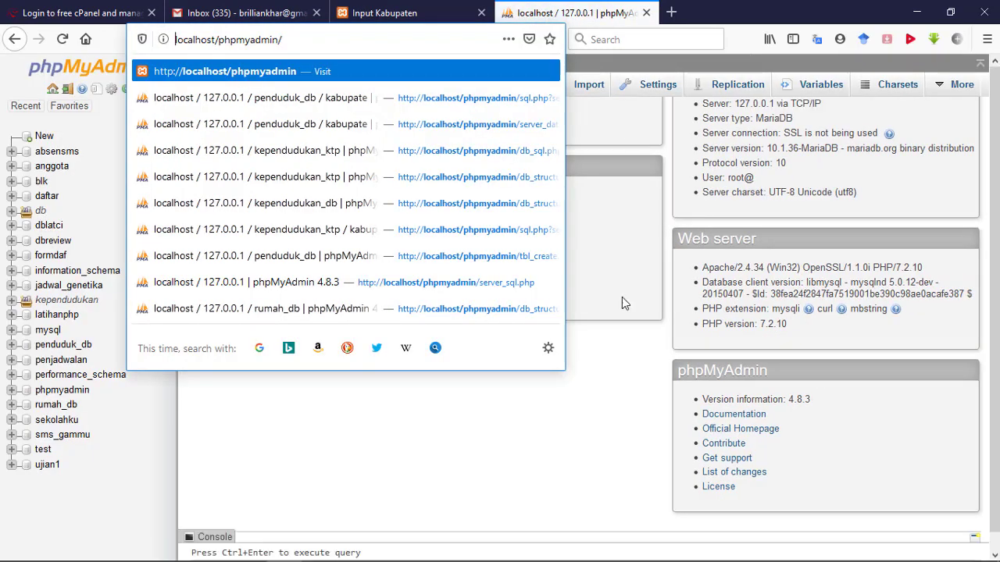
{"action": "left_click", "coordinate": [575, 407]}
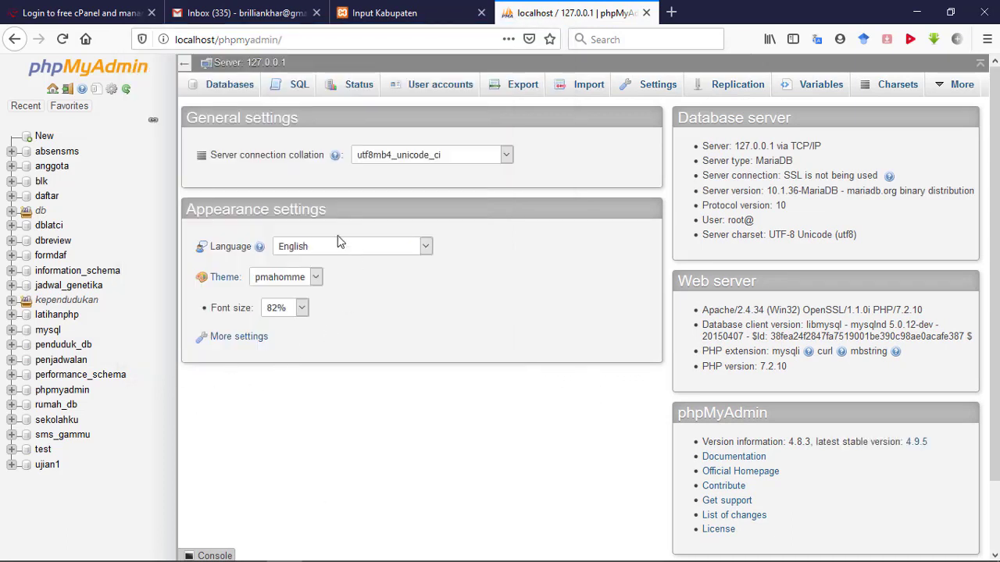
- Select kependudukan_db under kependudukan and run a Quick SQL export
{"action": "left_click", "coordinate": [12, 300]}
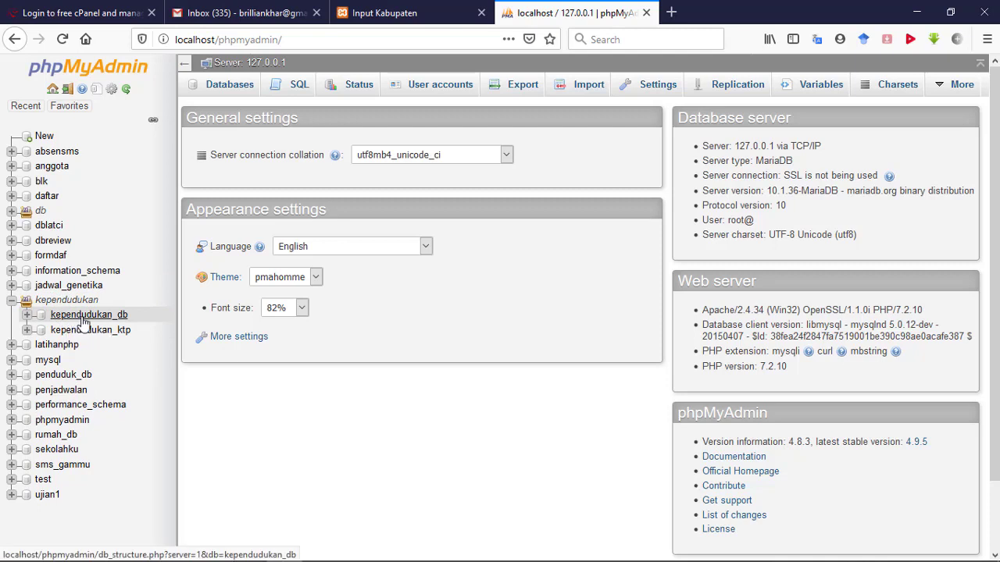
{"action": "left_click", "coordinate": [84, 316]}
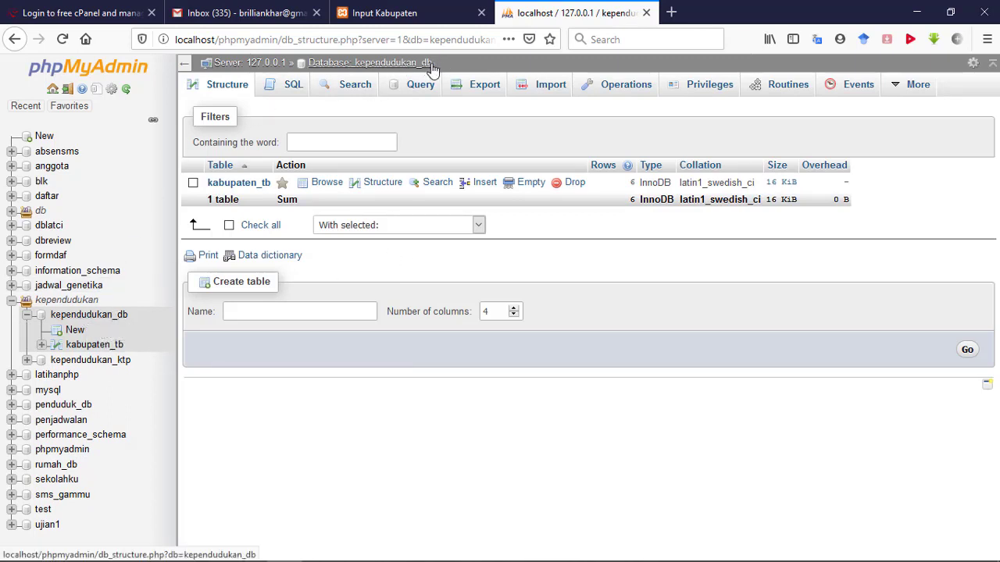
{"action": "left_click", "coordinate": [472, 92]}
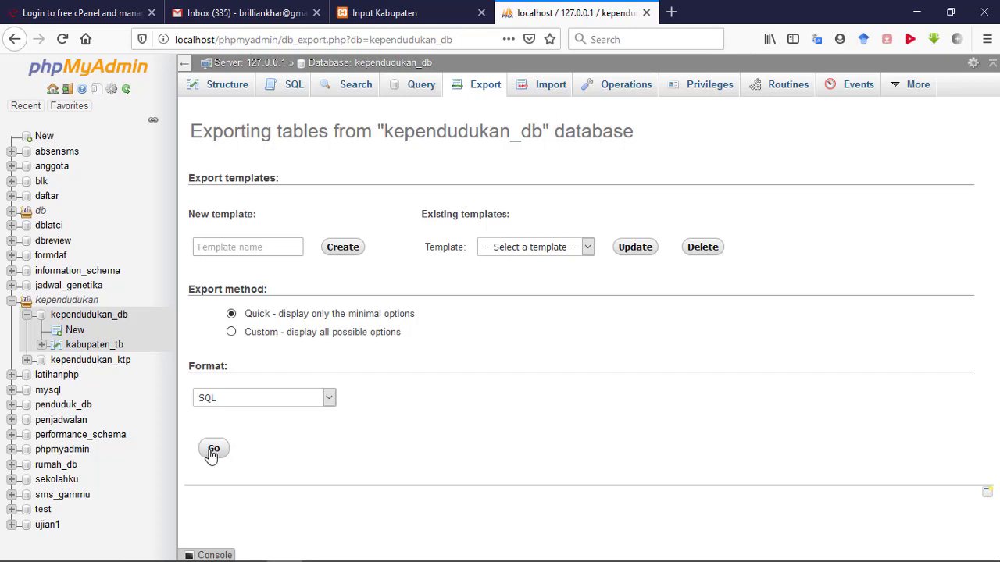
{"action": "left_click", "coordinate": [213, 451]}
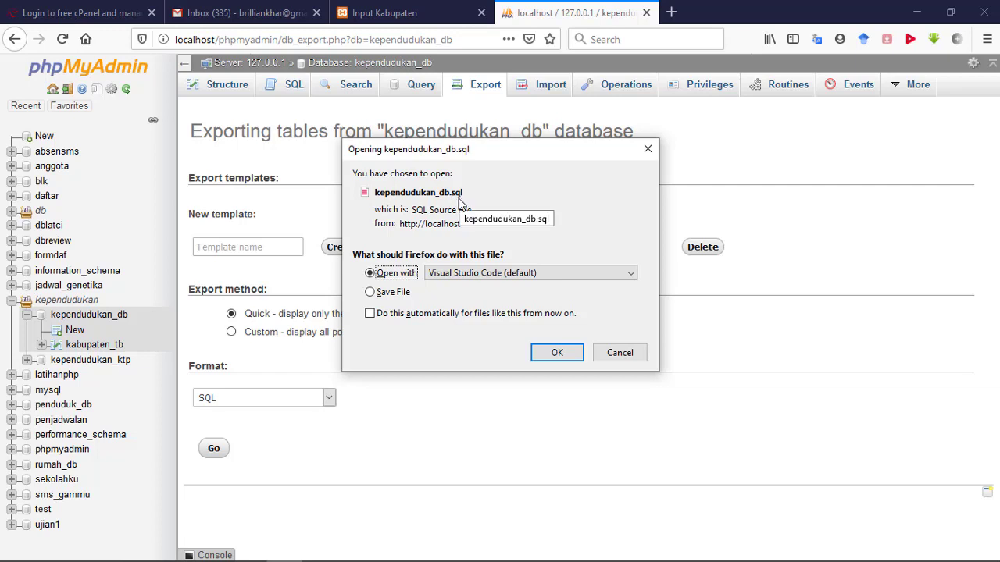
- Save kependudukan_db.sql into C:\xampp\htdocs\latihanHTML\CRUD2
{"action": "left_click", "coordinate": [394, 293]}
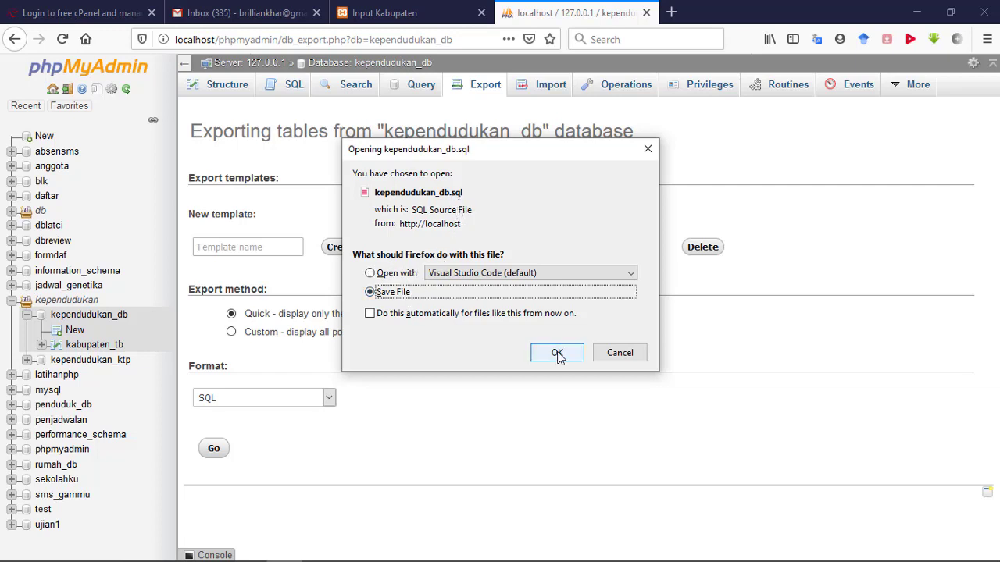
{"action": "left_click", "coordinate": [557, 354]}
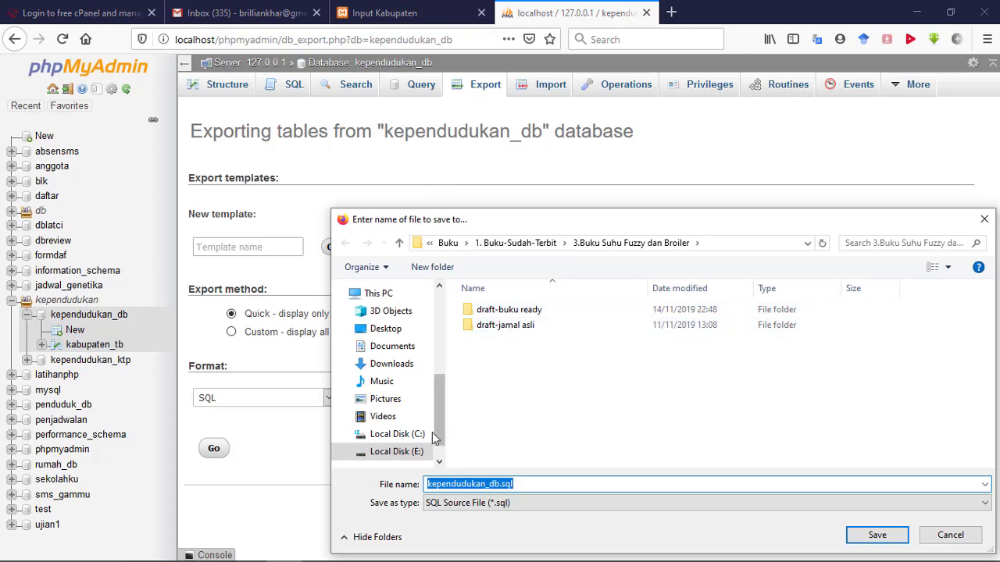
{"action": "left_click", "coordinate": [407, 434]}
{"action": "scroll", "coordinate": [508, 410], "scroll_direction": "down", "scroll_amount": 4}
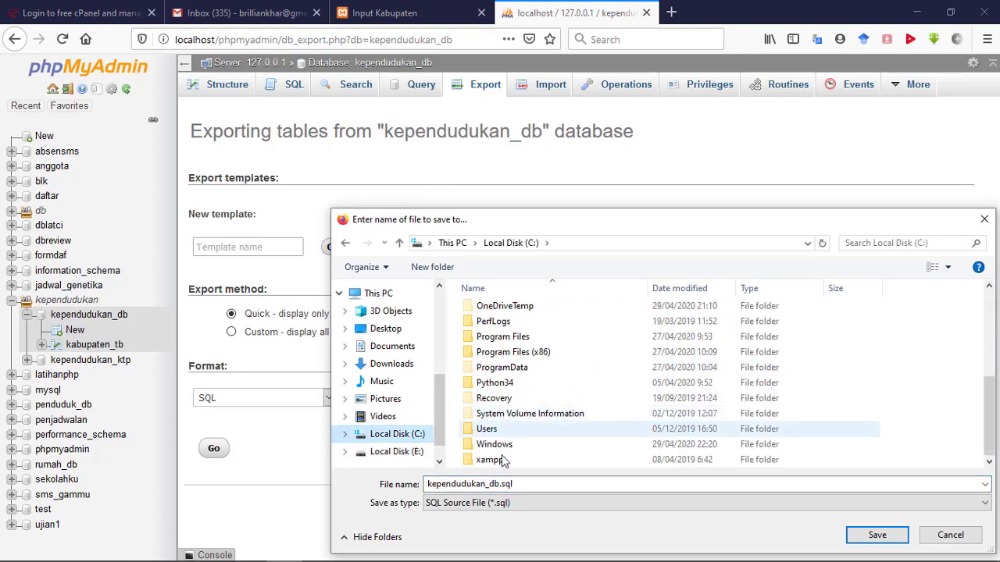
{"action": "double_click", "coordinate": [490, 460]}
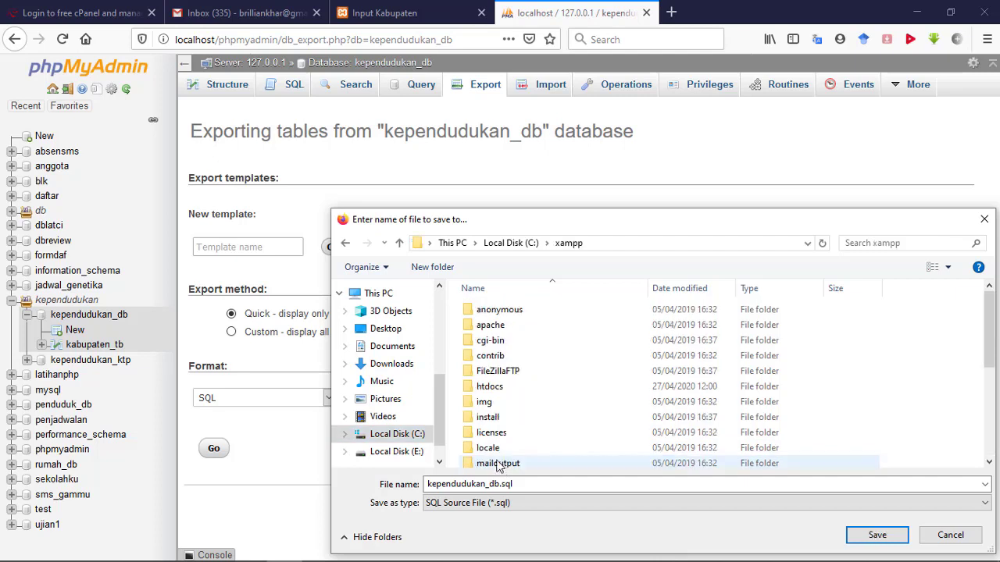
{"action": "double_click", "coordinate": [497, 388]}
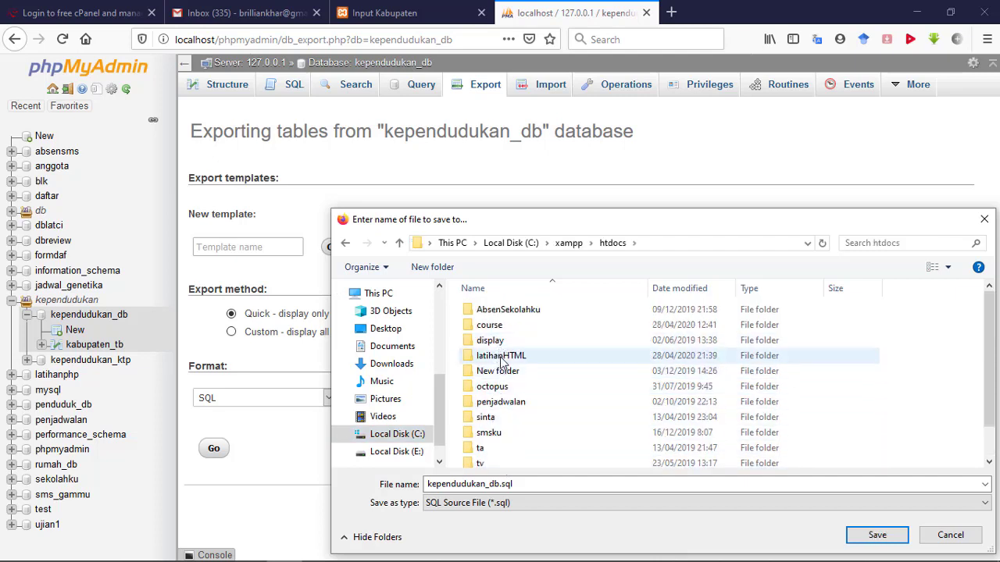
{"action": "double_click", "coordinate": [501, 357]}
{"action": "double_click", "coordinate": [501, 344]}
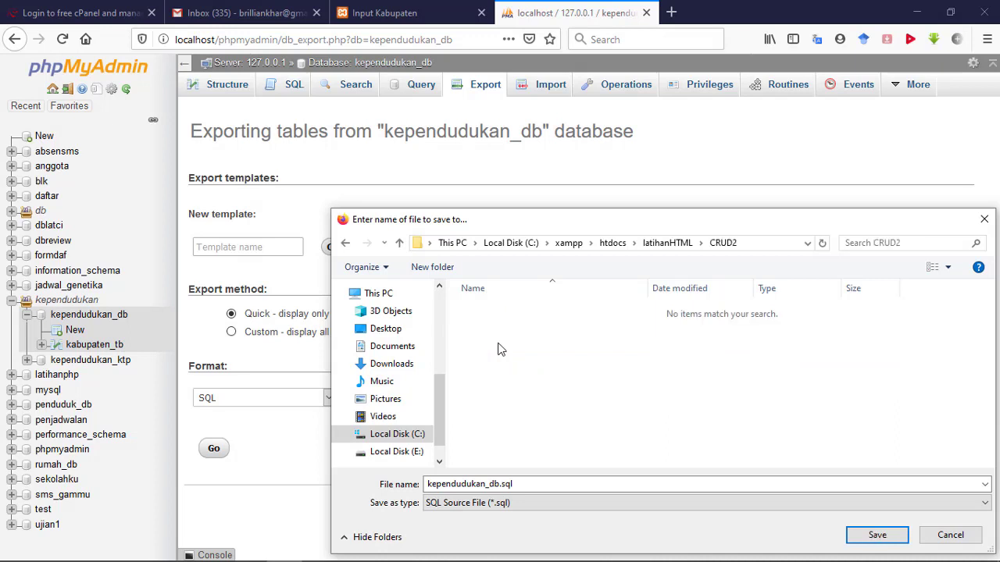
{"action": "left_click", "coordinate": [876, 535]}
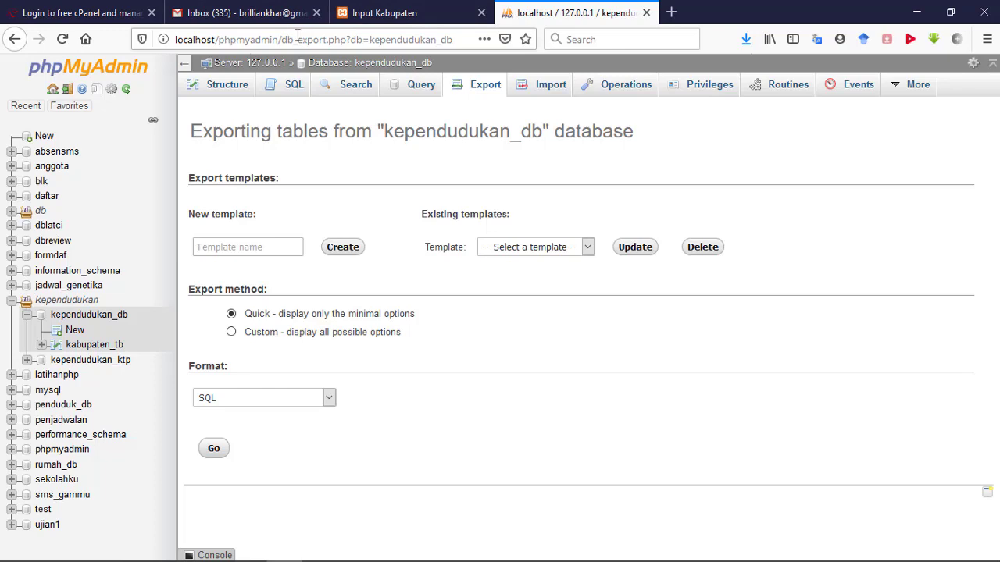
{"action": "left_click", "coordinate": [78, 13]}
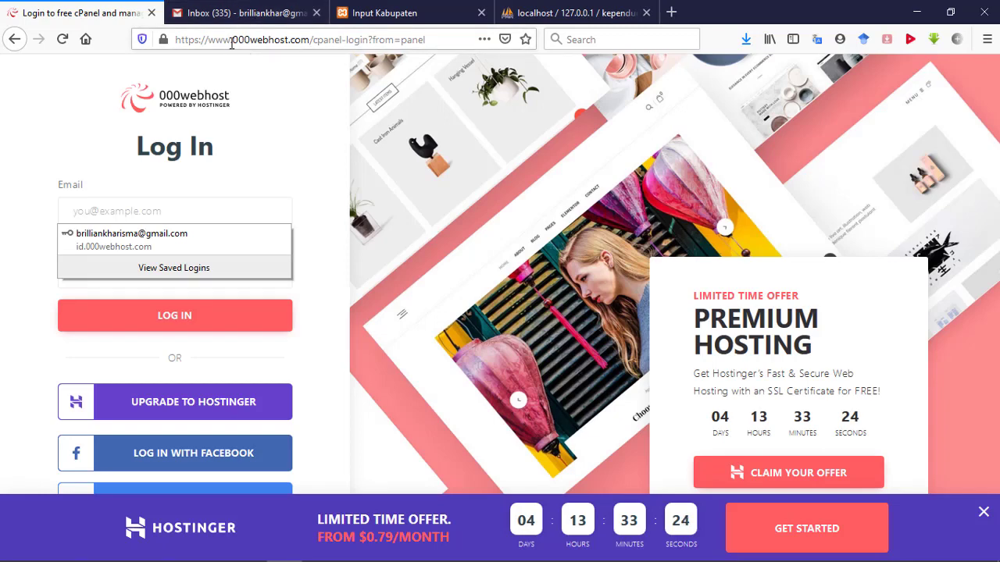
{"action": "left_click_drag", "start_coordinate": [231, 42], "coordinate": [289, 43]}
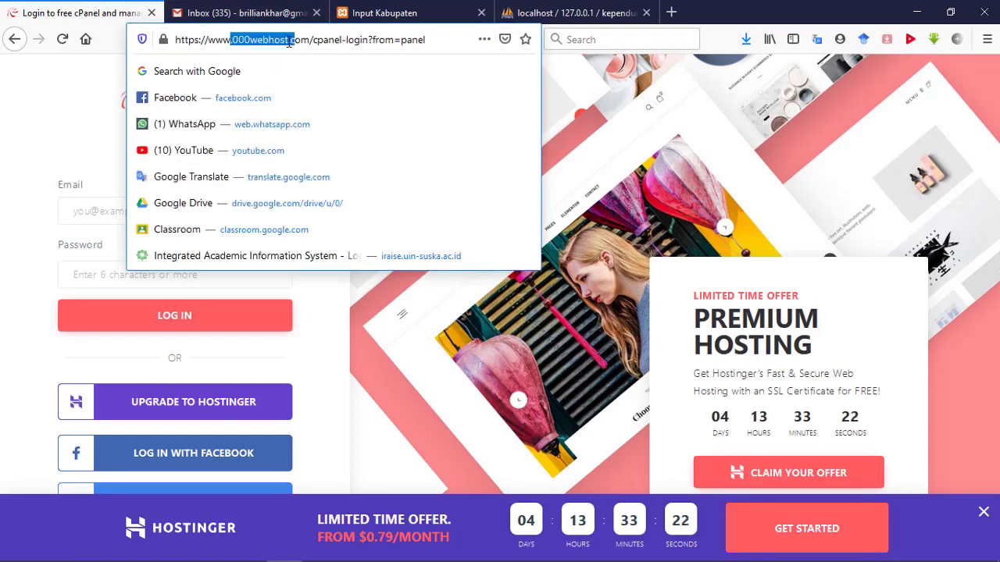
{"action": "left_click", "coordinate": [249, 40]}
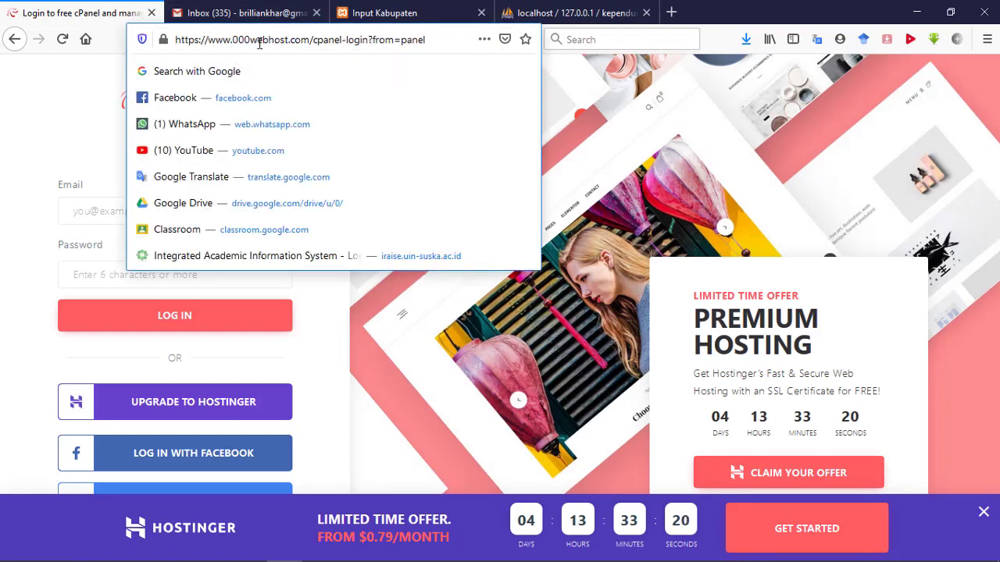
{"action": "key", "text": "ctrl+a"}
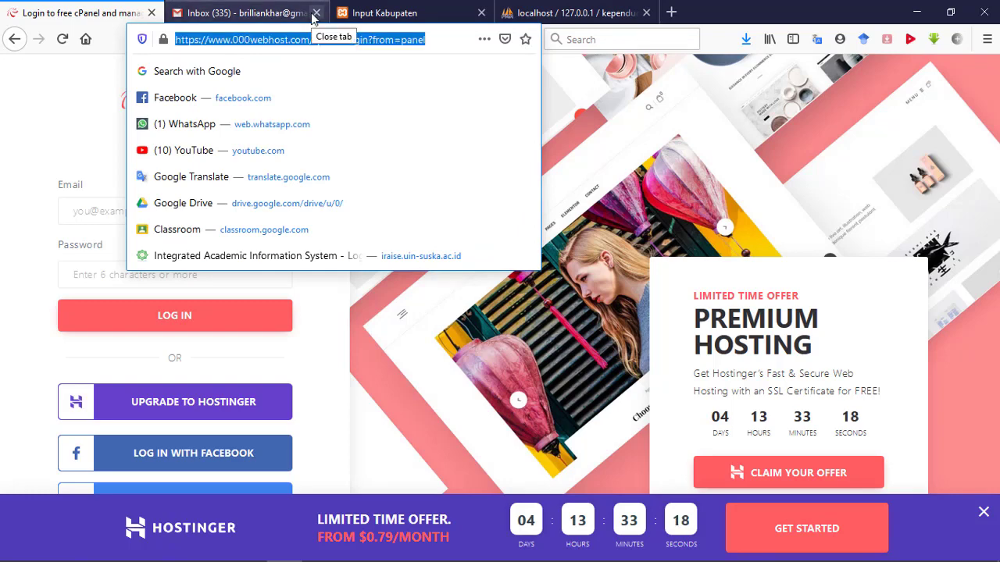
{"action": "type", "text": "000"}
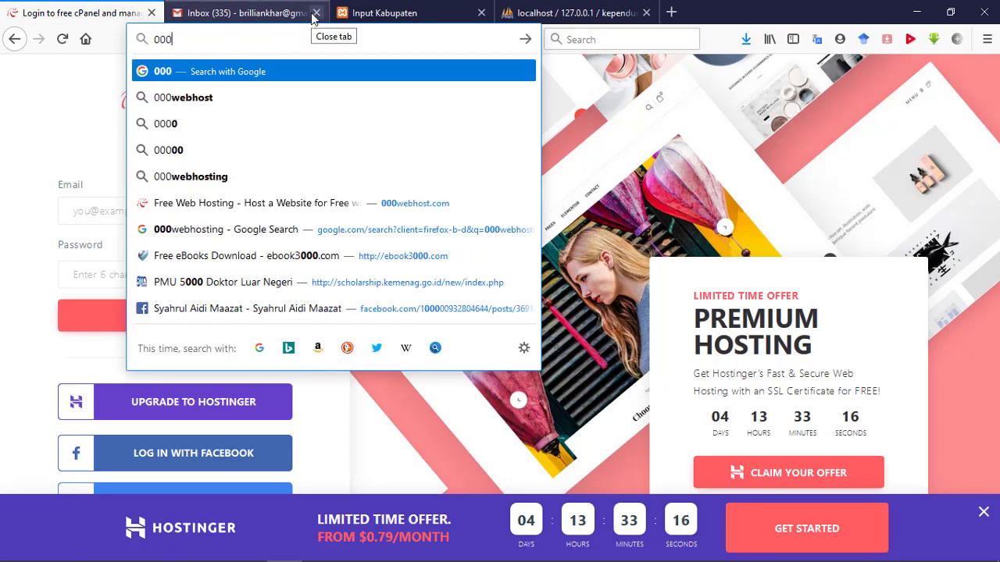
{"action": "type", "text": "webhost"}
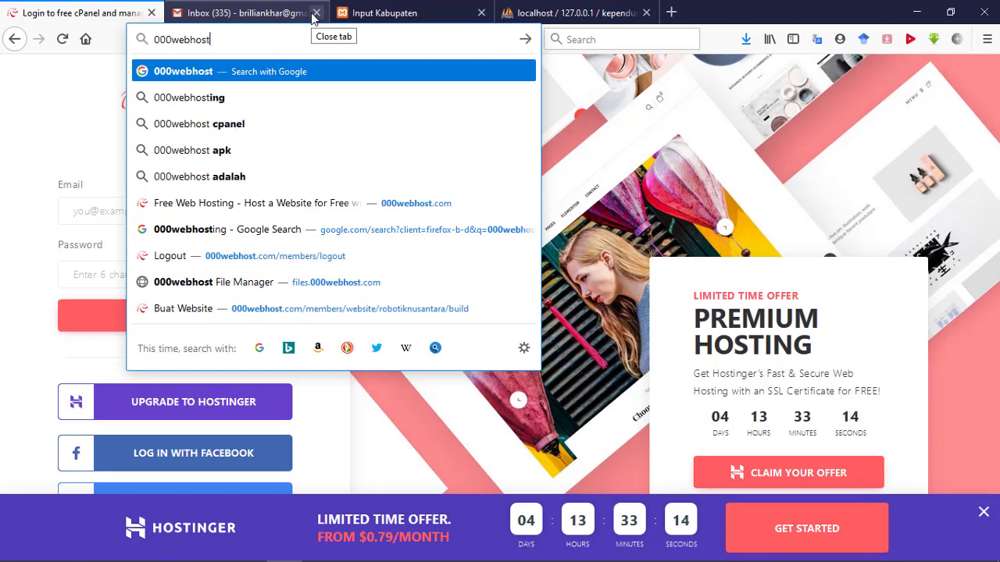
{"action": "type", "text": ".com"}
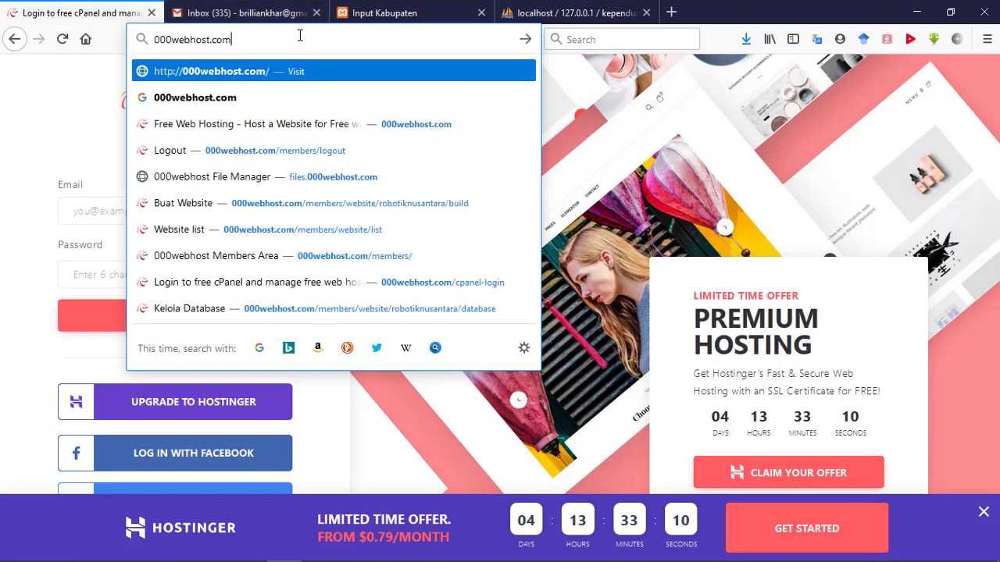
{"action": "key", "text": "Return"}
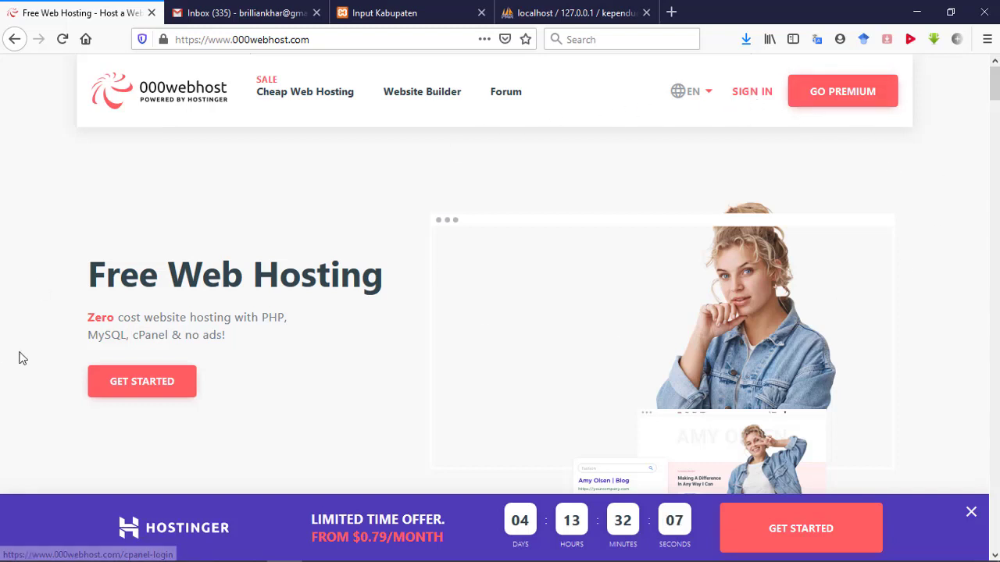
- Choose FREE SIGN UP under the Free Web Hosting column of the pricing table
{"action": "left_click", "coordinate": [142, 388]}
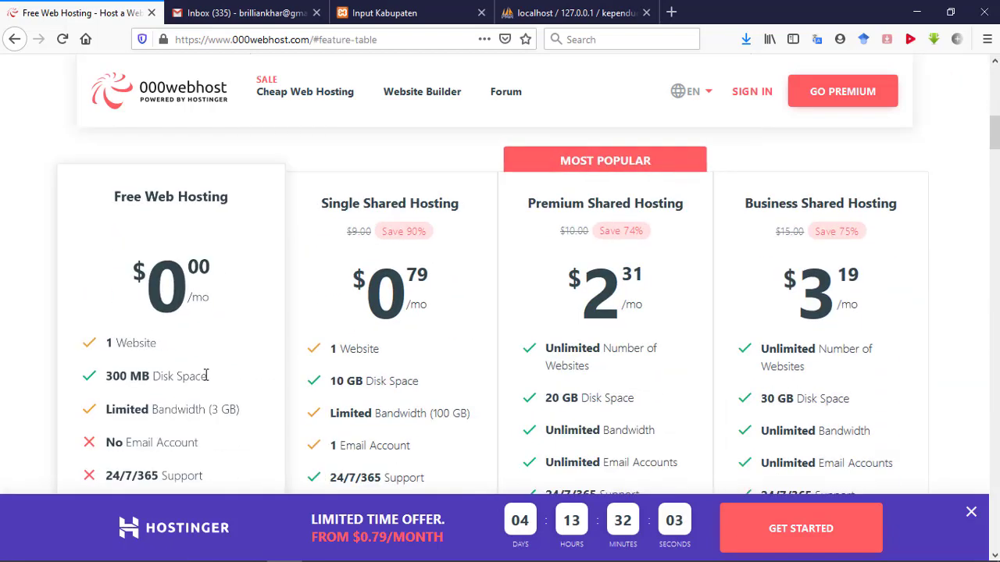
{"action": "scroll", "coordinate": [335, 304], "scroll_direction": "down", "scroll_amount": 1}
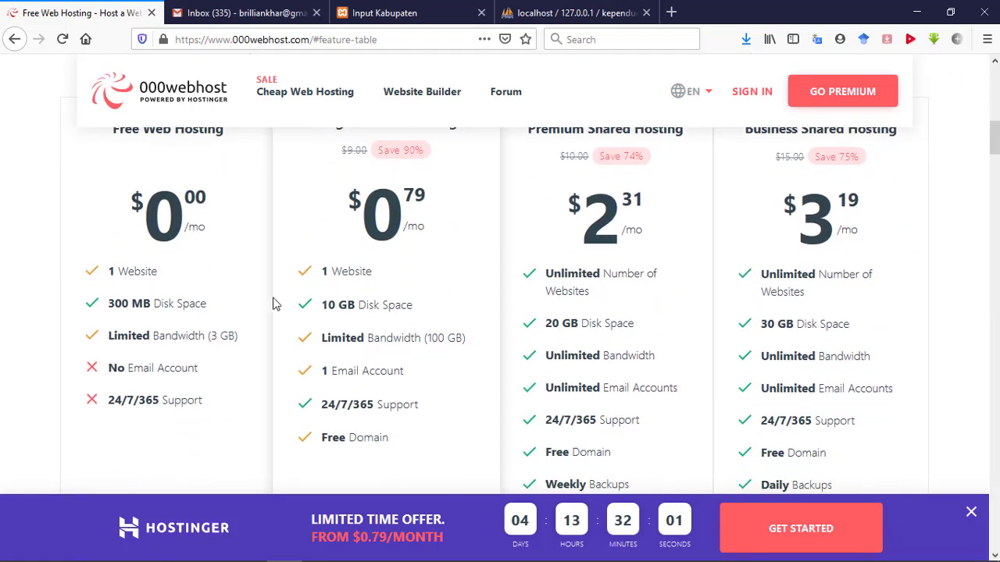
{"action": "scroll", "coordinate": [335, 304], "scroll_direction": "up", "scroll_amount": 1}
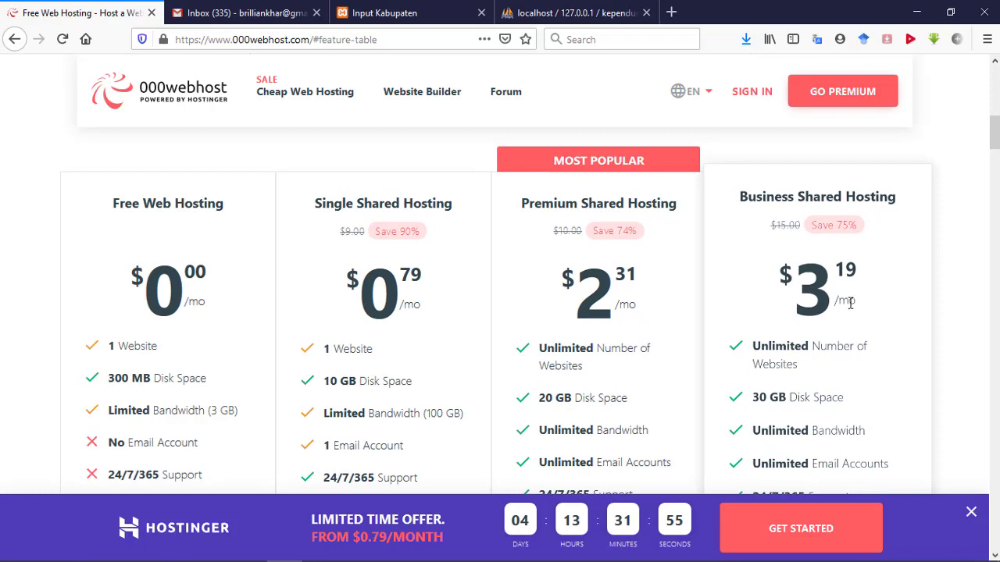
{"action": "scroll", "coordinate": [848, 307], "scroll_direction": "down", "scroll_amount": 3}
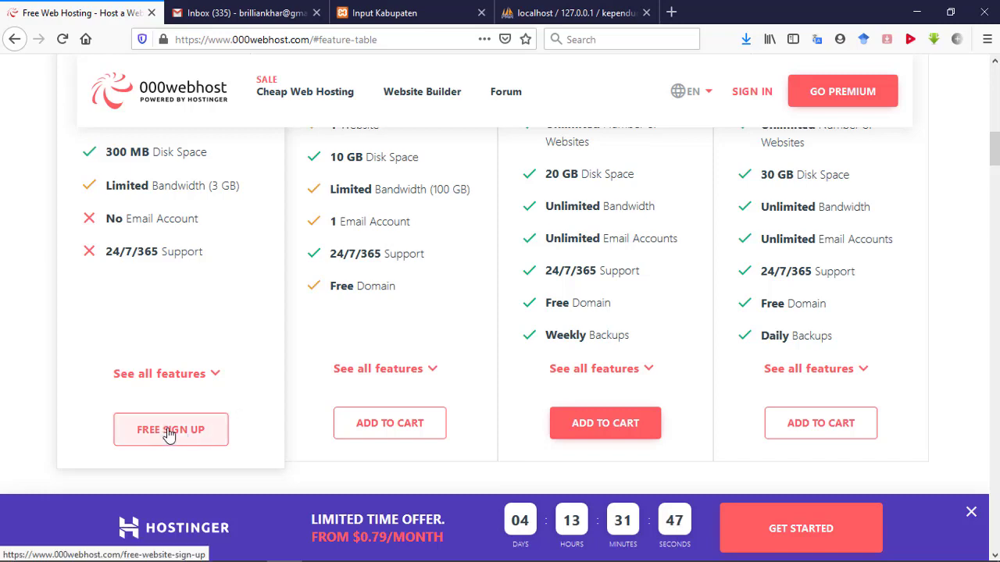
{"action": "scroll", "coordinate": [164, 268], "scroll_direction": "up", "scroll_amount": 2}
{"action": "scroll", "coordinate": [163, 321], "scroll_direction": "down", "scroll_amount": 4}
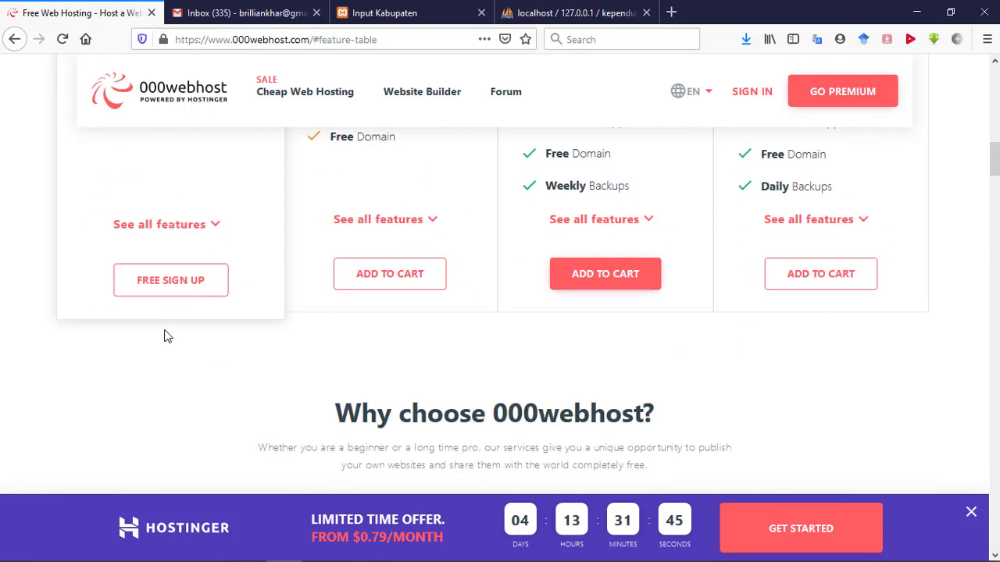
{"action": "left_click", "coordinate": [167, 287]}
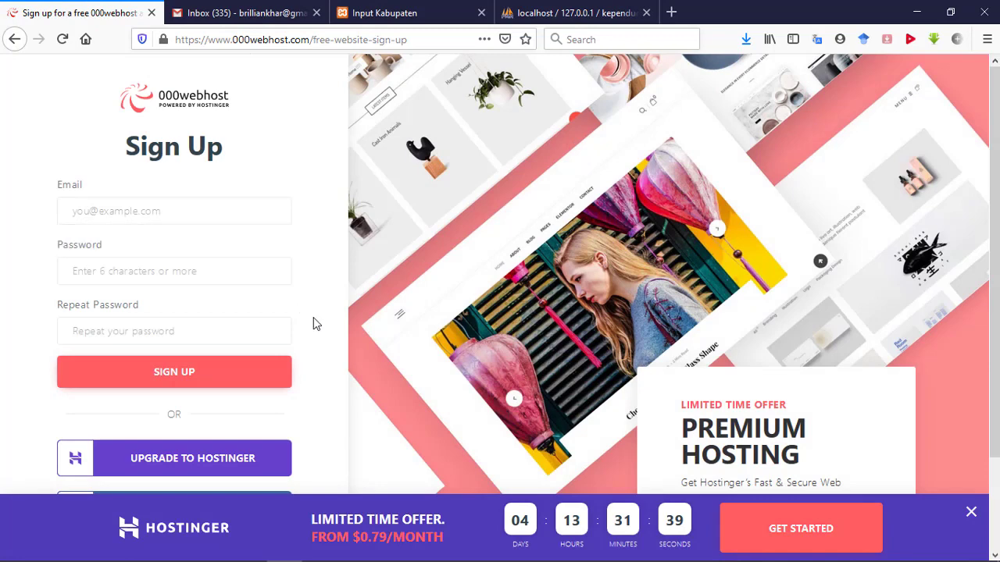
- Sign up with the account e-mail, password and repeat password, then save the login in Firefox
{"action": "scroll", "coordinate": [313, 330], "scroll_direction": "down", "scroll_amount": 2}
{"action": "scroll", "coordinate": [261, 297], "scroll_direction": "up", "scroll_amount": 2}
{"action": "left_click", "coordinate": [144, 210]}
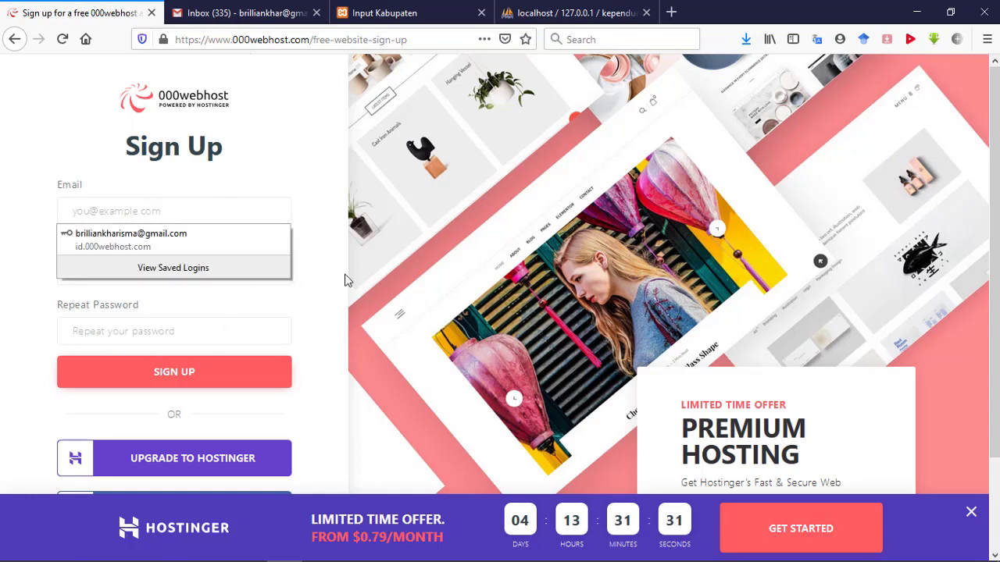
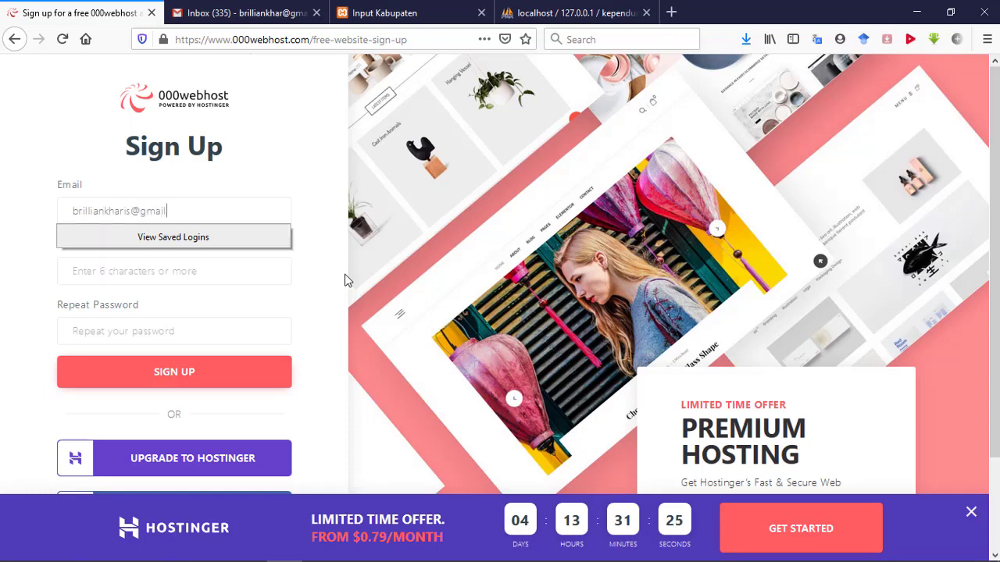
{"action": "key", "text": "Tab"}
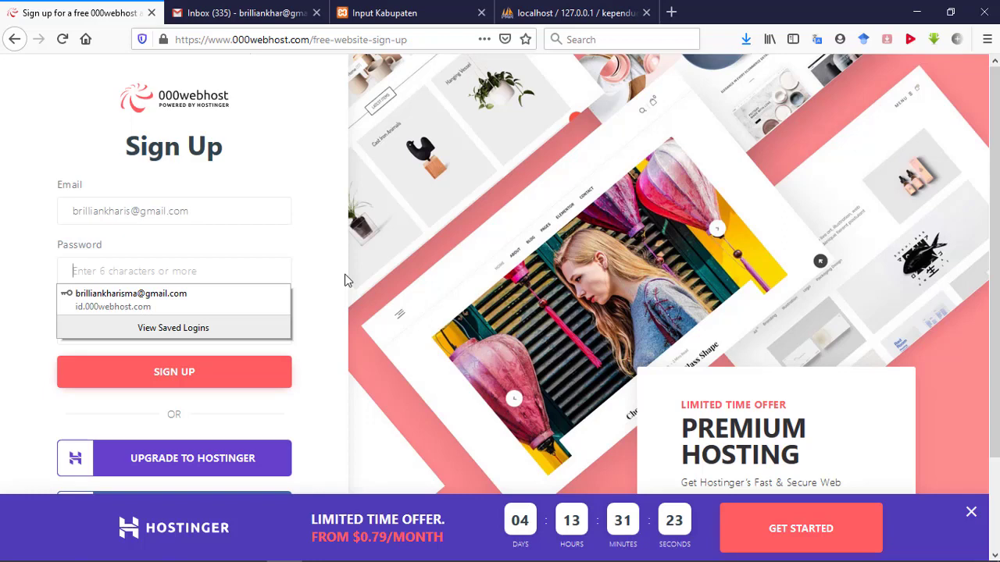
{"action": "key", "text": "Tab"}
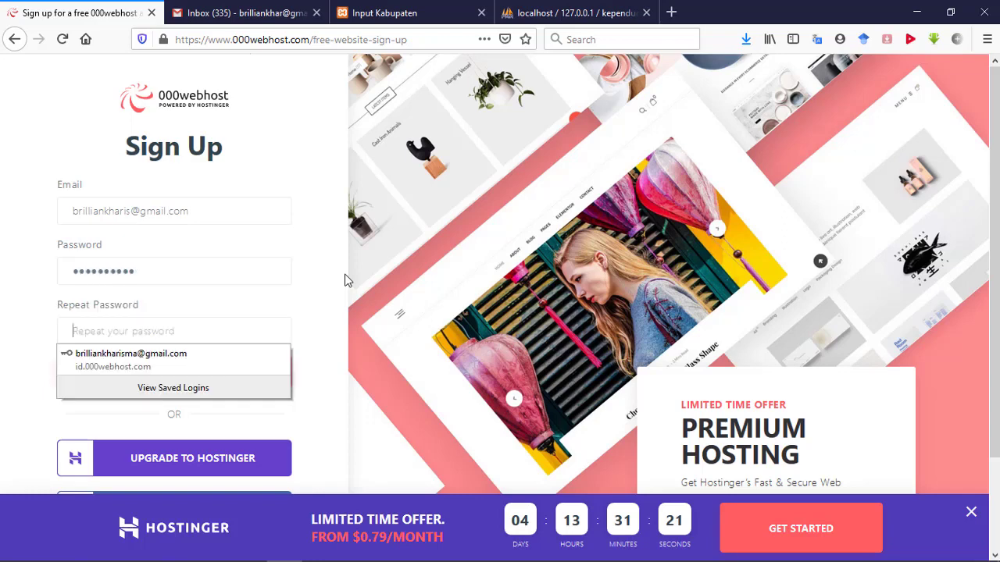
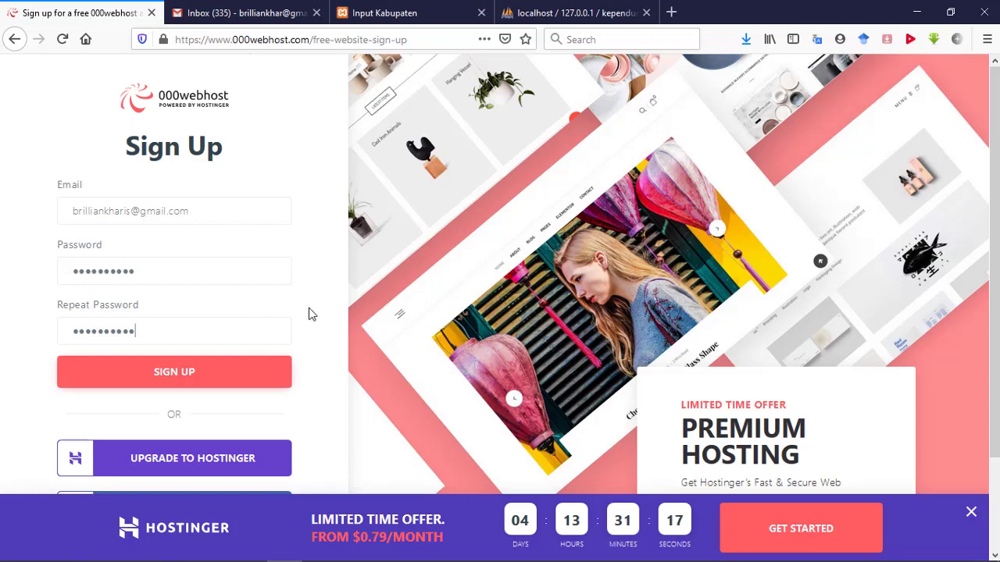
{"action": "left_click", "coordinate": [160, 373]}
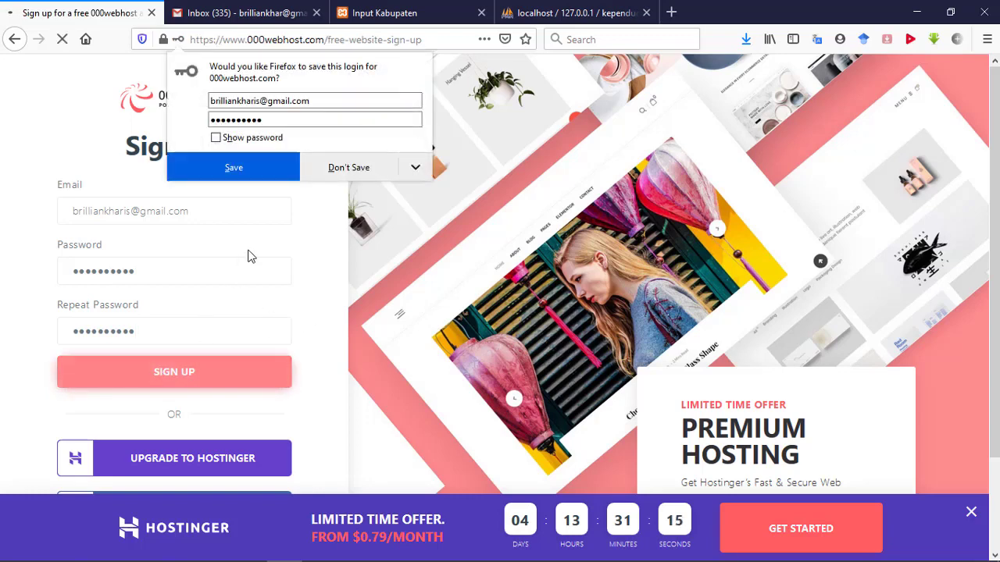
{"action": "left_click", "coordinate": [234, 172]}
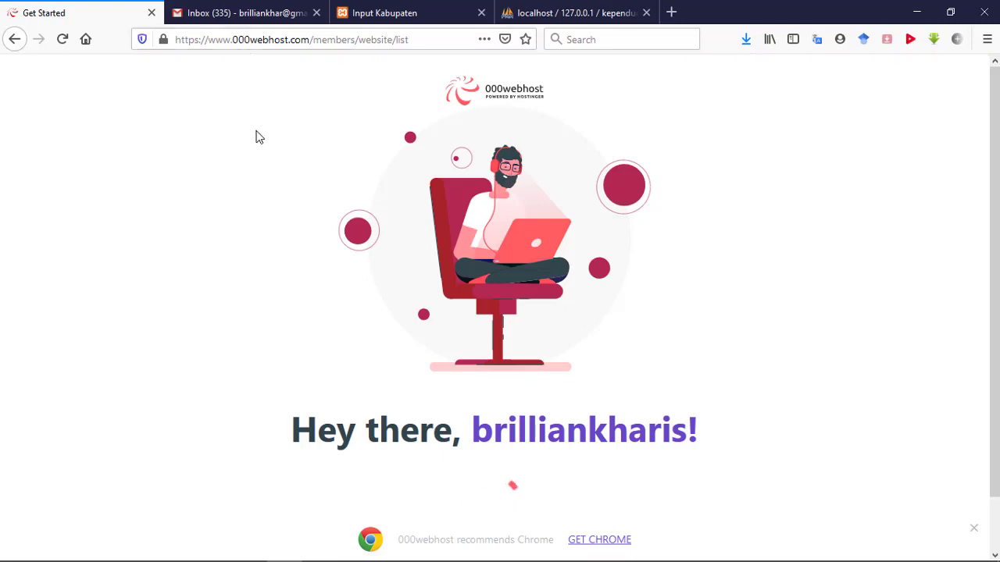
- Switch Gmail to the sign-up account and follow the 000webhost 'Click To Verify Email' link
{"action": "left_click", "coordinate": [221, 11]}
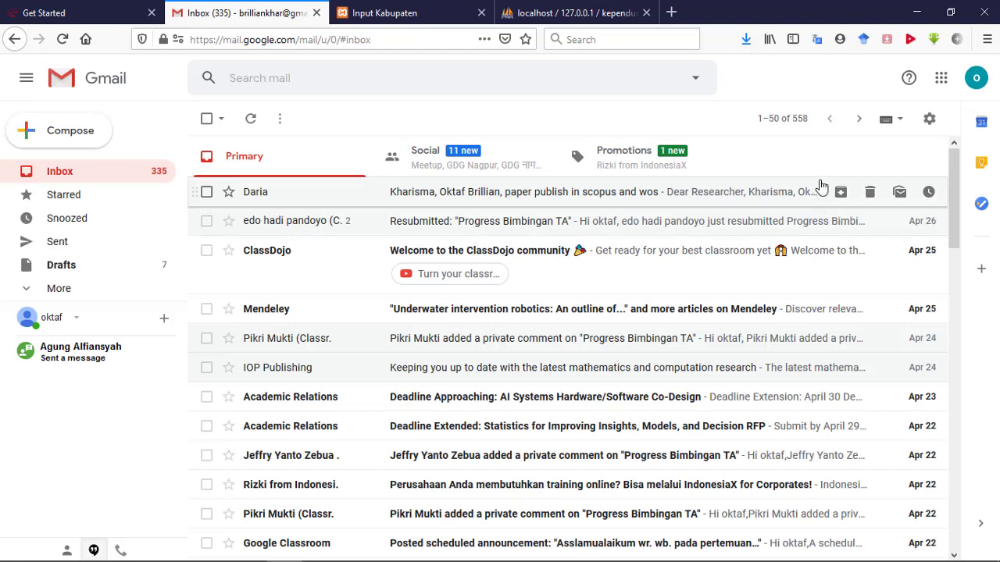
{"action": "left_click", "coordinate": [976, 78]}
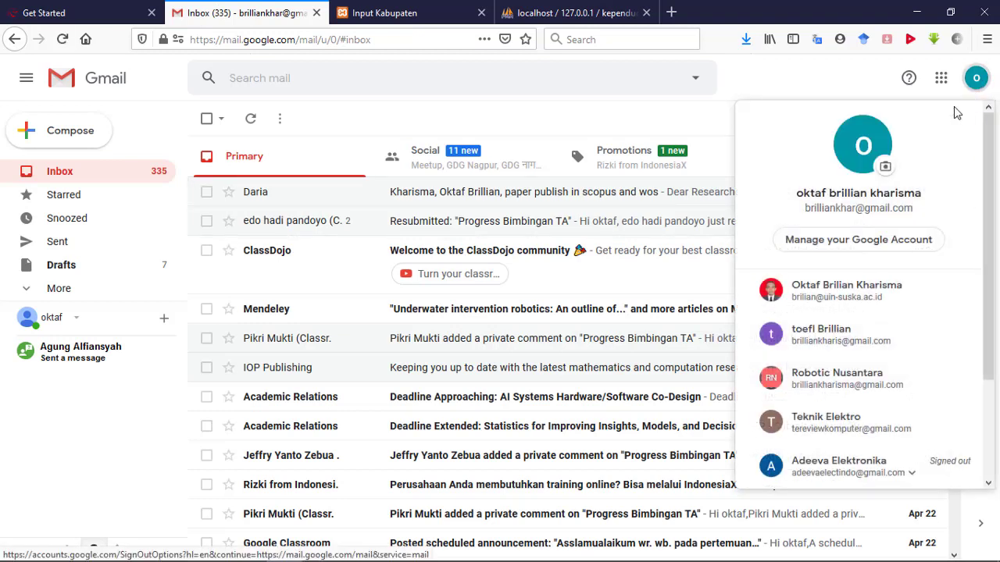
{"action": "left_click", "coordinate": [846, 343]}
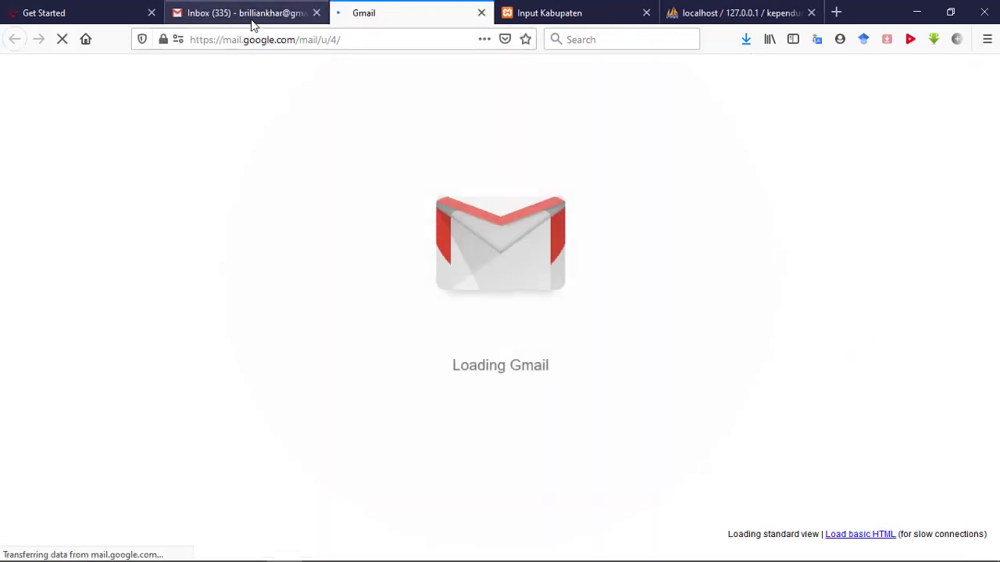
{"action": "left_click", "coordinate": [134, 10]}
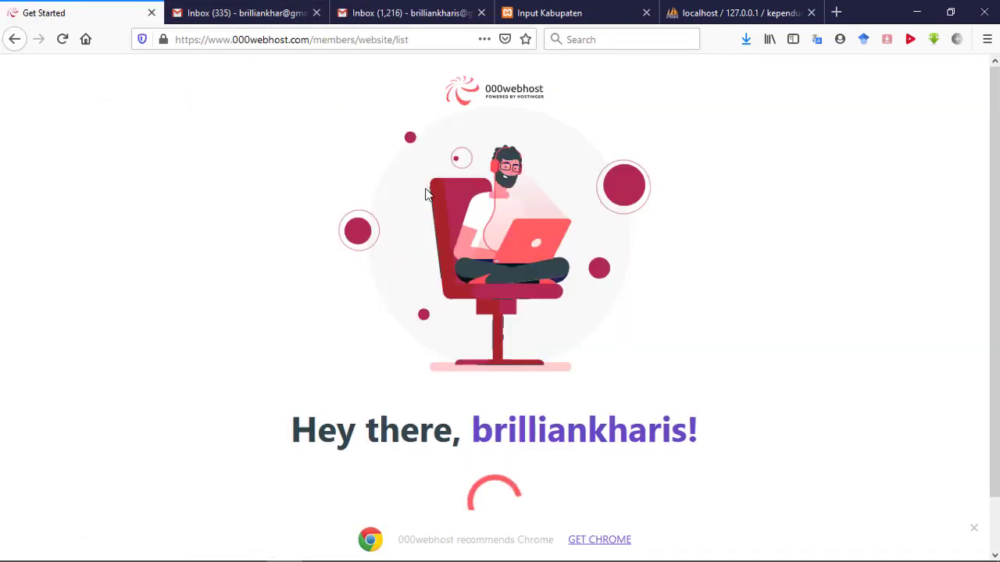
{"action": "left_click", "coordinate": [401, 13]}
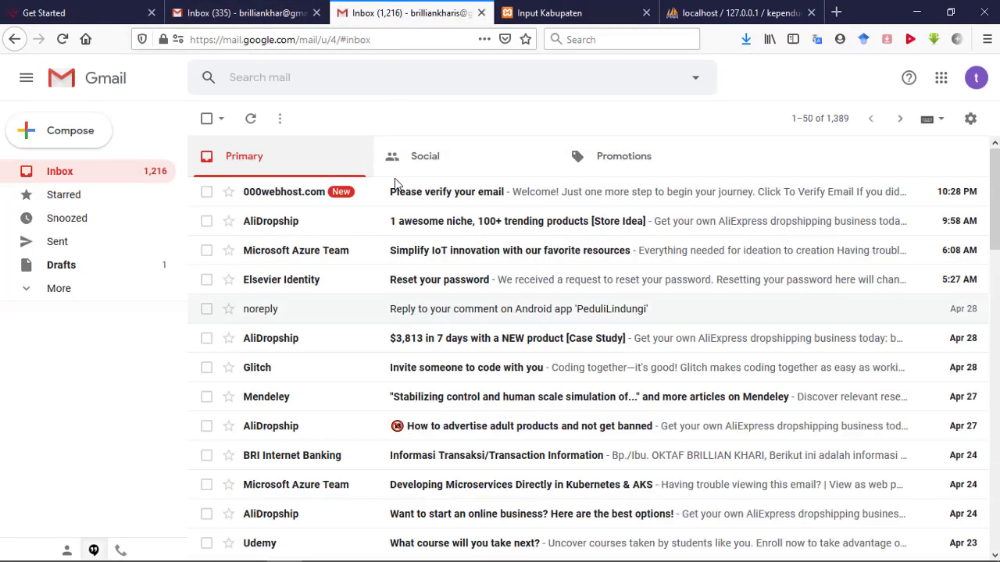
{"action": "left_click", "coordinate": [463, 194]}
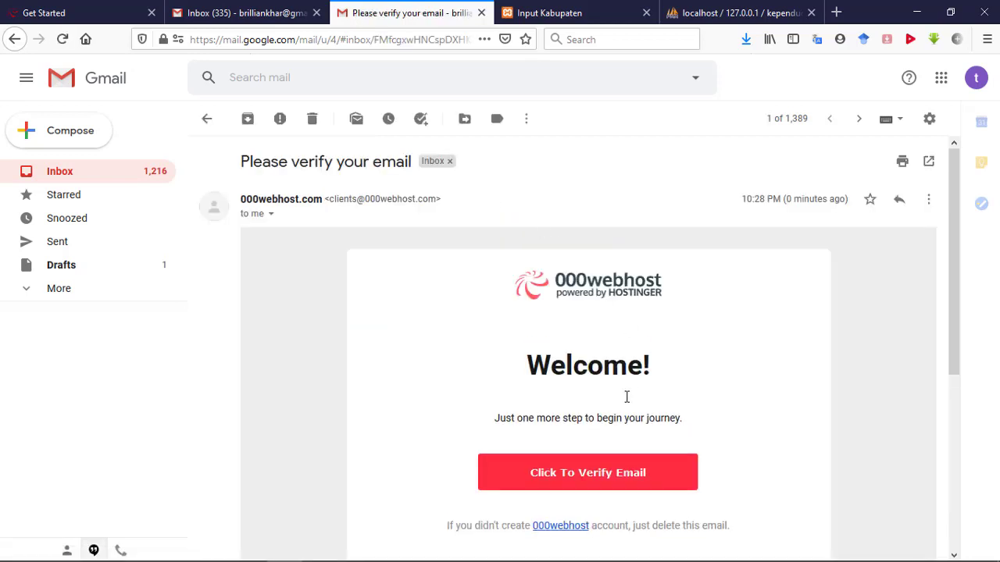
{"action": "scroll", "coordinate": [578, 375], "scroll_direction": "down", "scroll_amount": 2}
{"action": "left_click", "coordinate": [558, 400]}
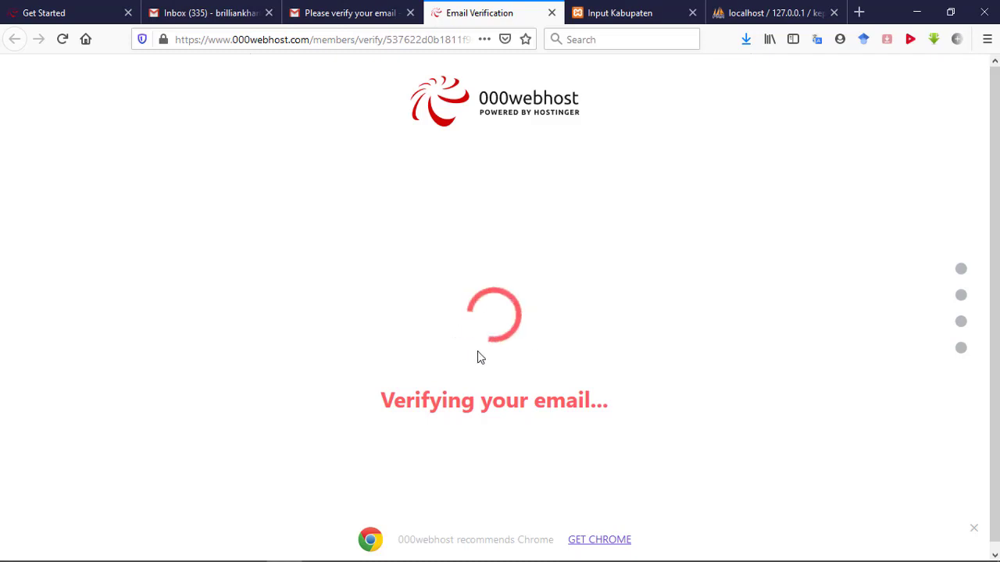
- Reload the members welcome page while checking the Email Verification tab's progress
{"action": "scroll", "coordinate": [475, 351], "scroll_direction": "down", "scroll_amount": 1}
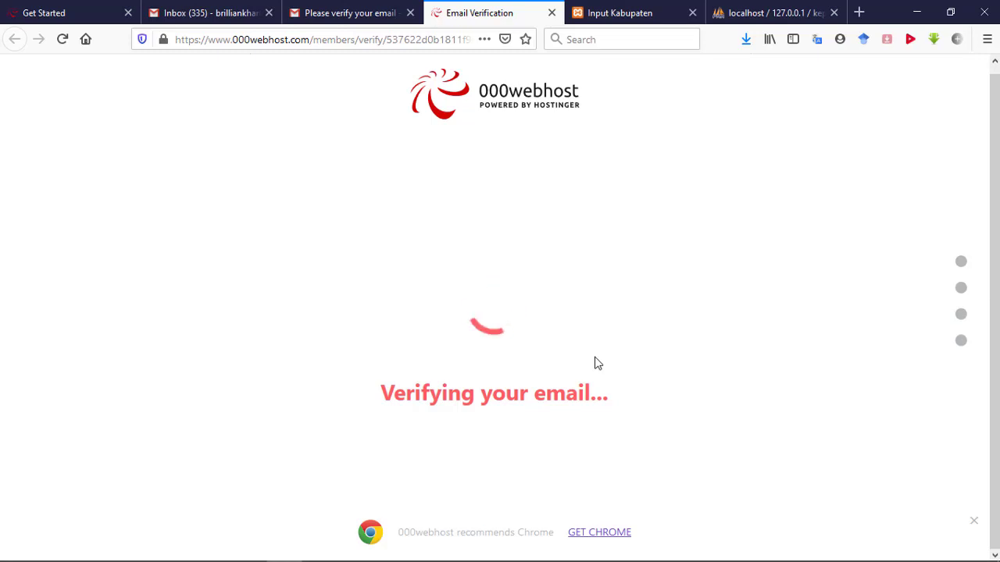
{"action": "left_click", "coordinate": [86, 16]}
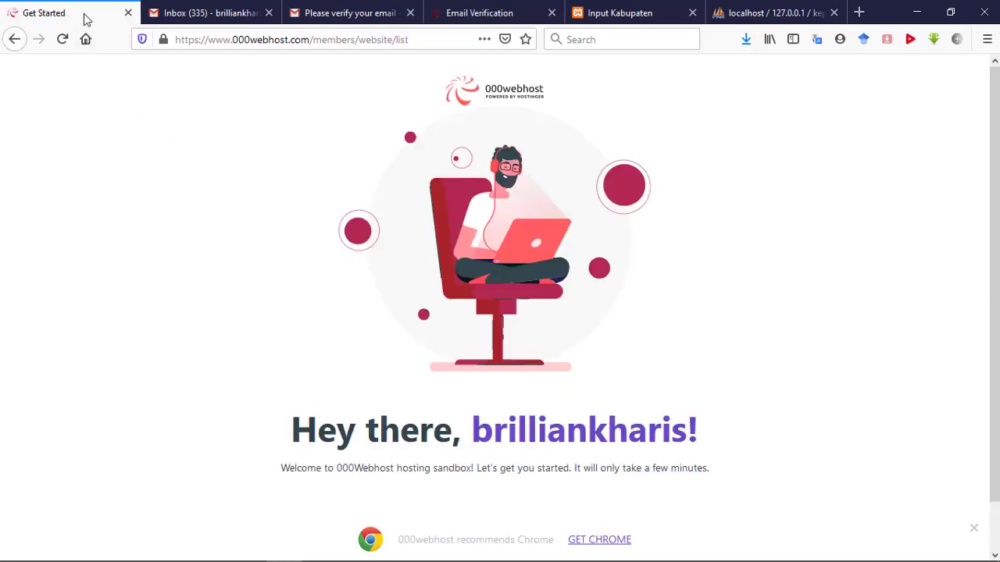
{"action": "left_click", "coordinate": [398, 39]}
{"action": "key", "text": "Return"}
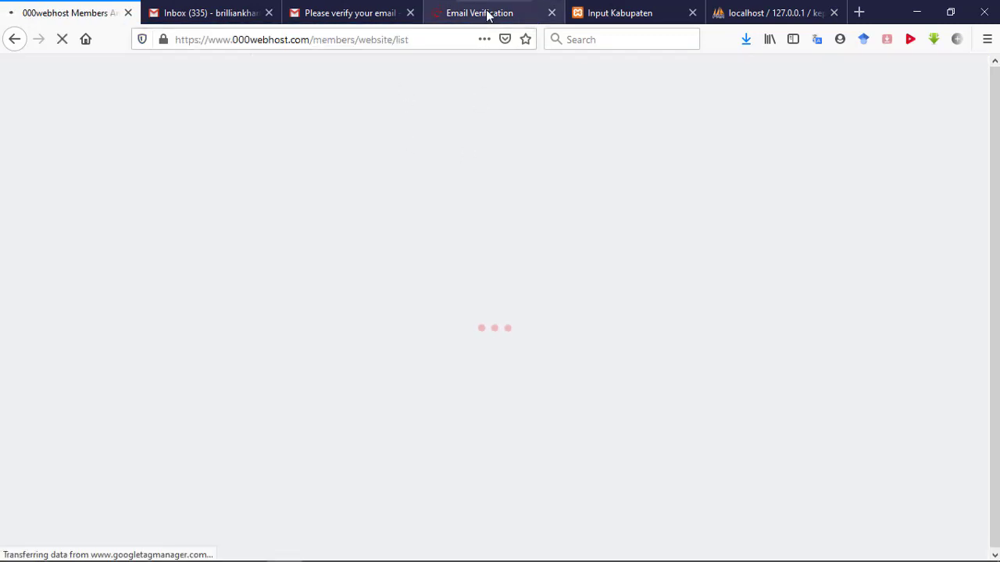
{"action": "left_click", "coordinate": [484, 12]}
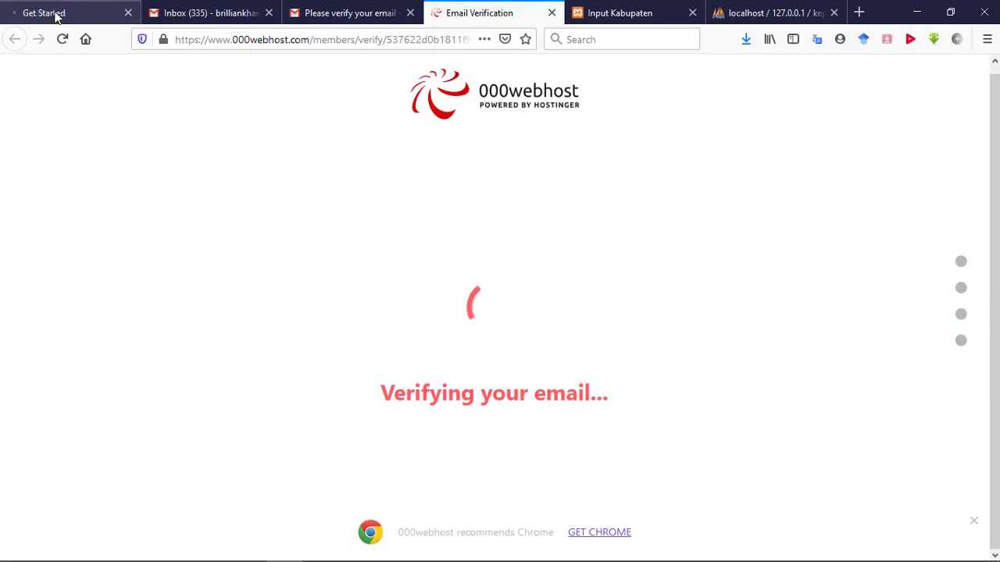
{"action": "left_click", "coordinate": [47, 14]}
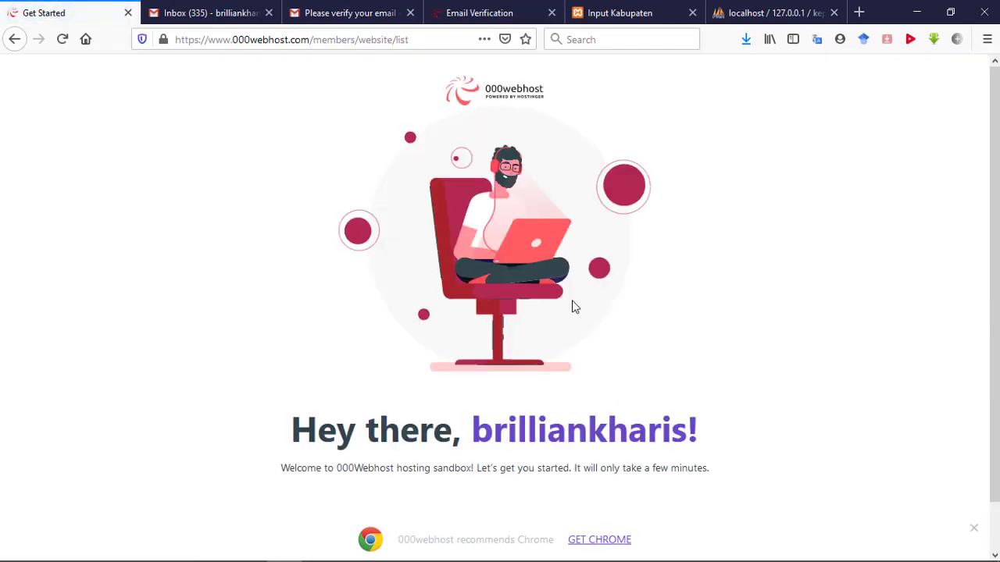
{"action": "left_click", "coordinate": [450, 14]}
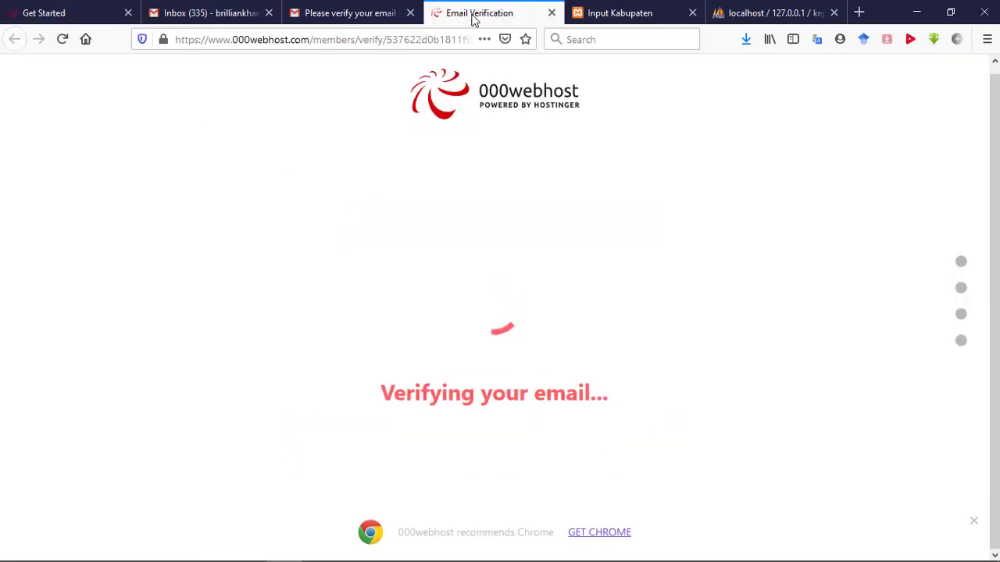
{"action": "left_click", "coordinate": [66, 16]}
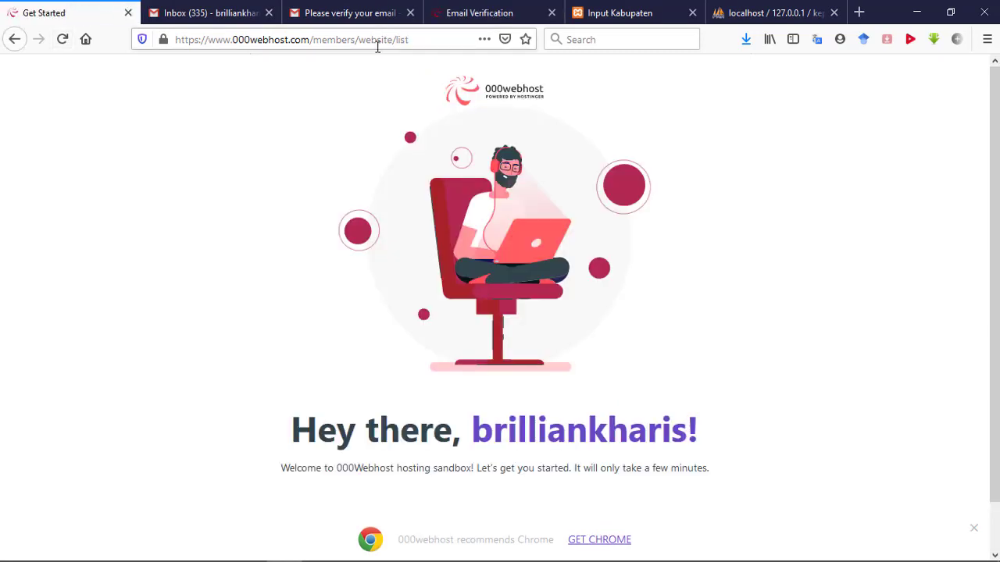
- Remove members/website/list from the address to load the 000webhost home page
{"action": "left_click_drag", "start_coordinate": [412, 39], "coordinate": [335, 42]}
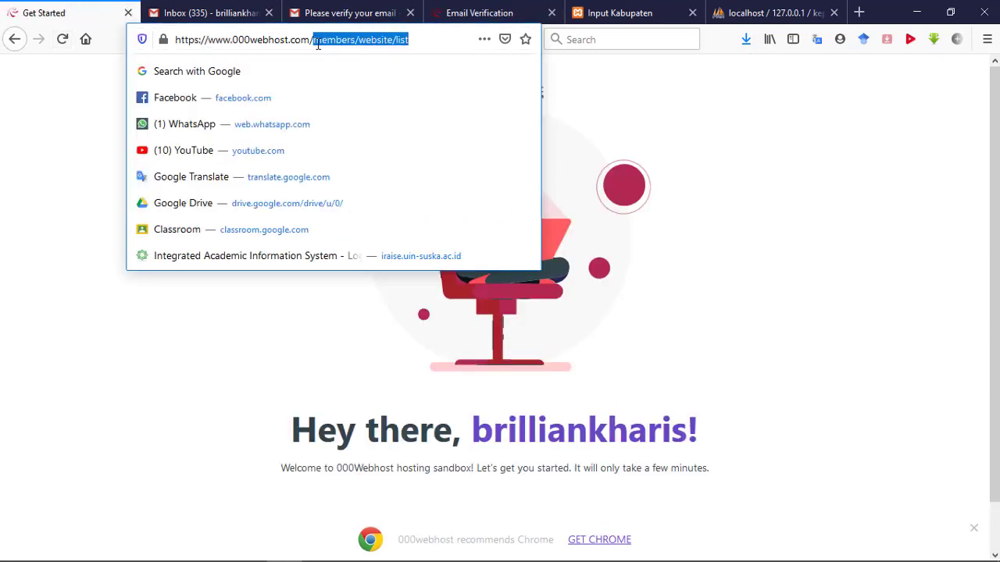
{"action": "key", "text": "BackSpace"}
{"action": "key", "text": "Return"}
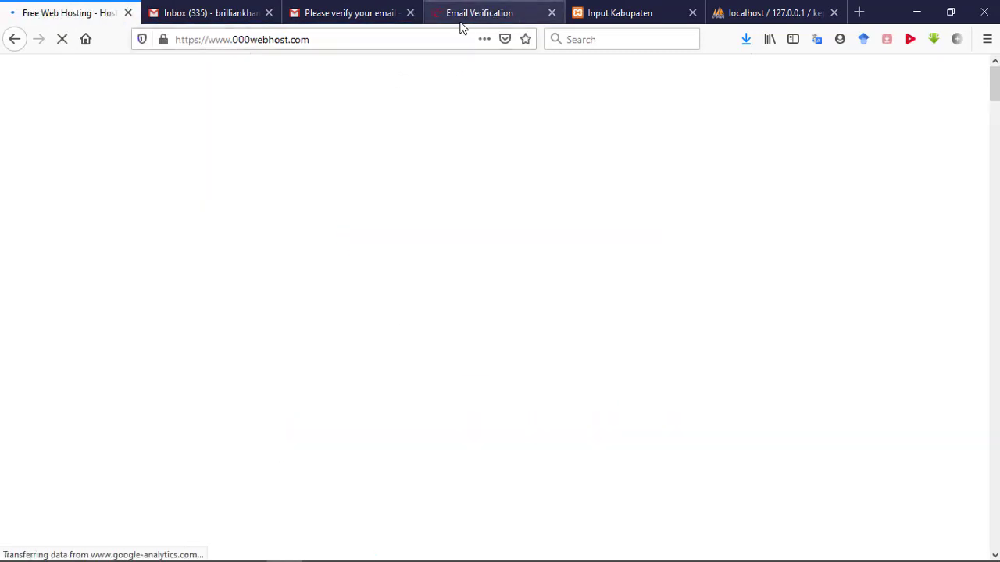
{"action": "left_click", "coordinate": [461, 16]}
{"action": "left_click", "coordinate": [66, 13]}
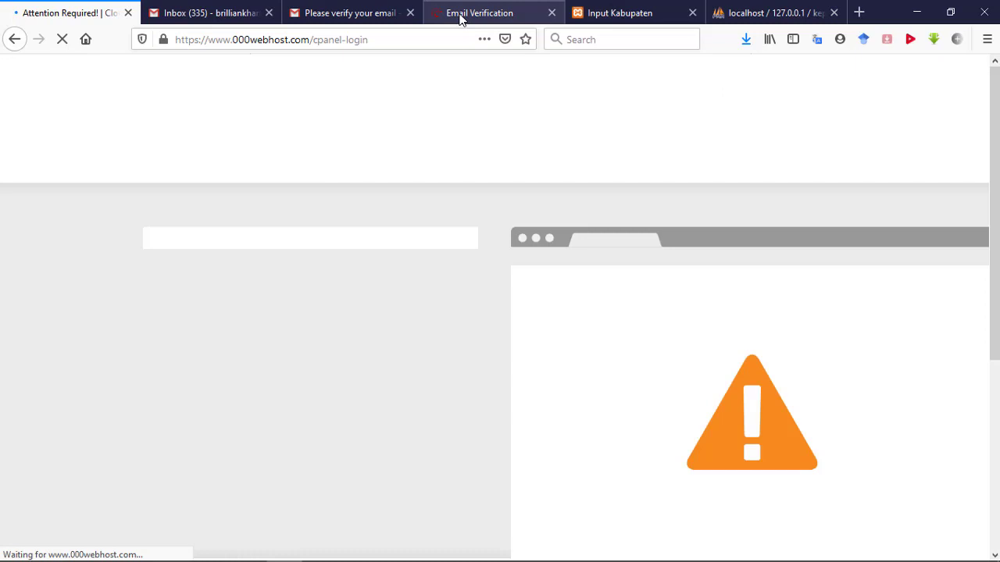
- Tick 'I am human' on the cPanel login check and select the first set of umbrella images
{"action": "left_click", "coordinate": [462, 15]}
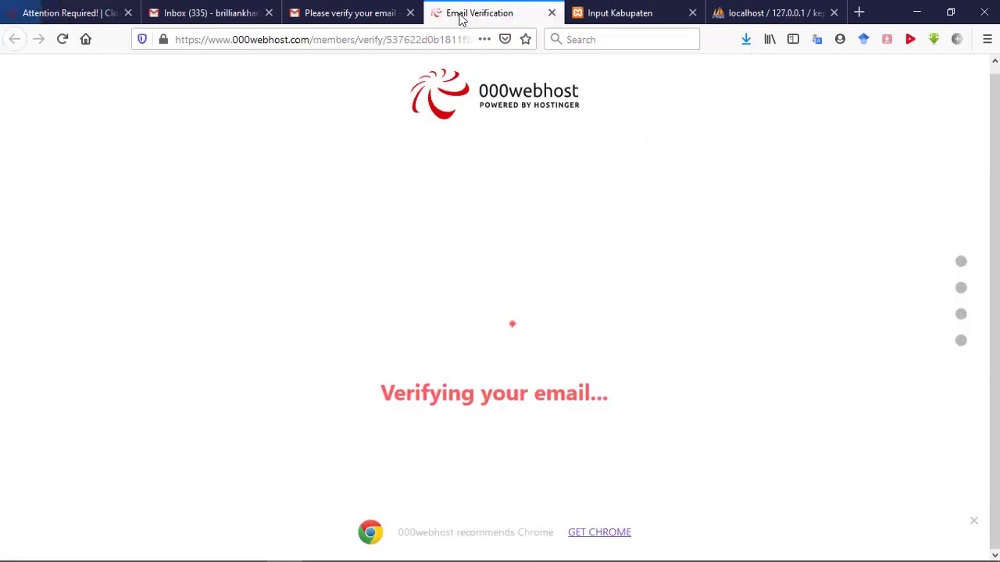
{"action": "left_click", "coordinate": [32, 14]}
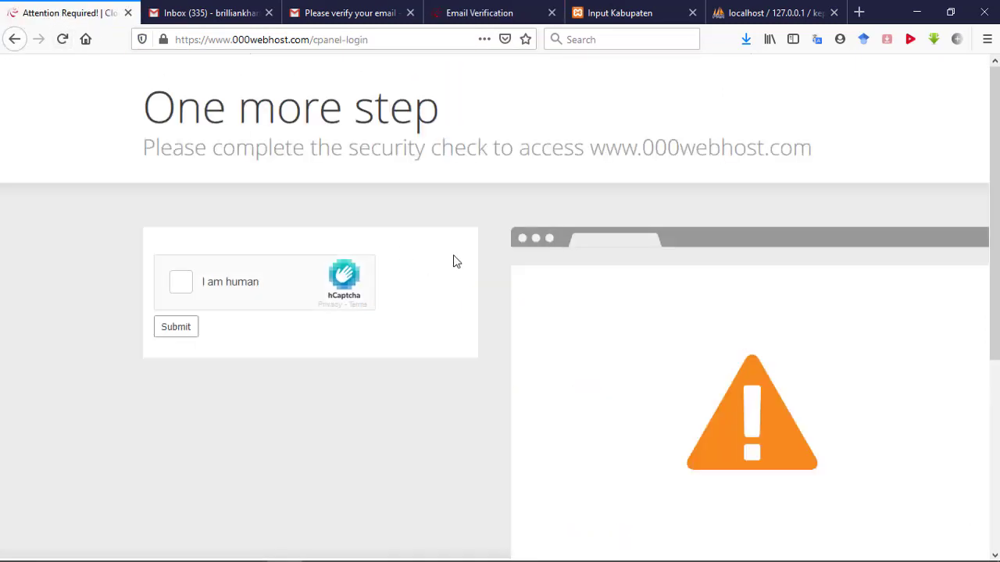
{"action": "left_click", "coordinate": [186, 282]}
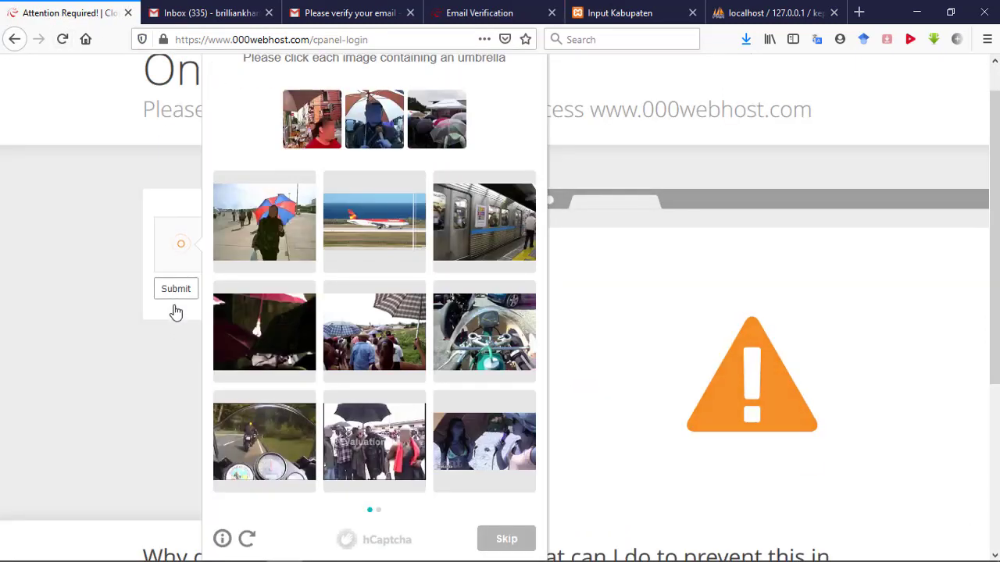
{"action": "scroll", "coordinate": [465, 287], "scroll_direction": "up", "scroll_amount": 1}
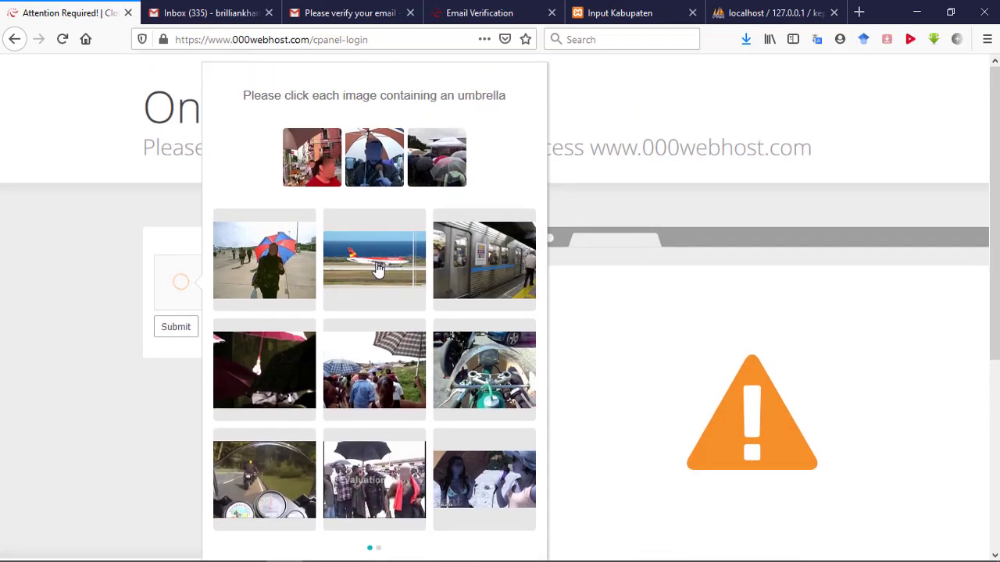
{"action": "left_click", "coordinate": [281, 272]}
{"action": "left_click", "coordinate": [386, 372]}
{"action": "left_click", "coordinate": [312, 413]}
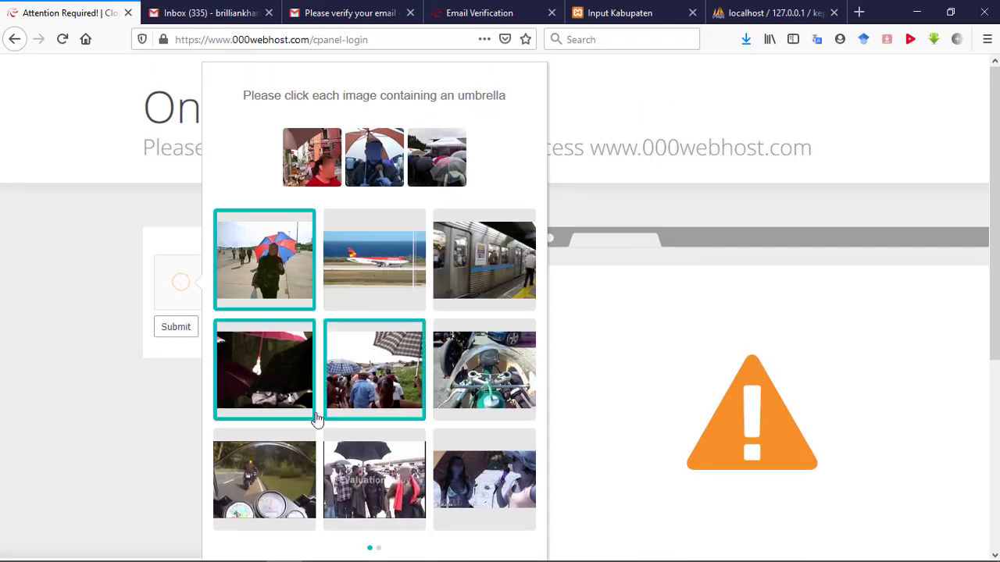
{"action": "left_click", "coordinate": [379, 469]}
{"action": "left_click", "coordinate": [473, 463]}
{"action": "scroll", "coordinate": [464, 431], "scroll_direction": "down", "scroll_amount": 4}
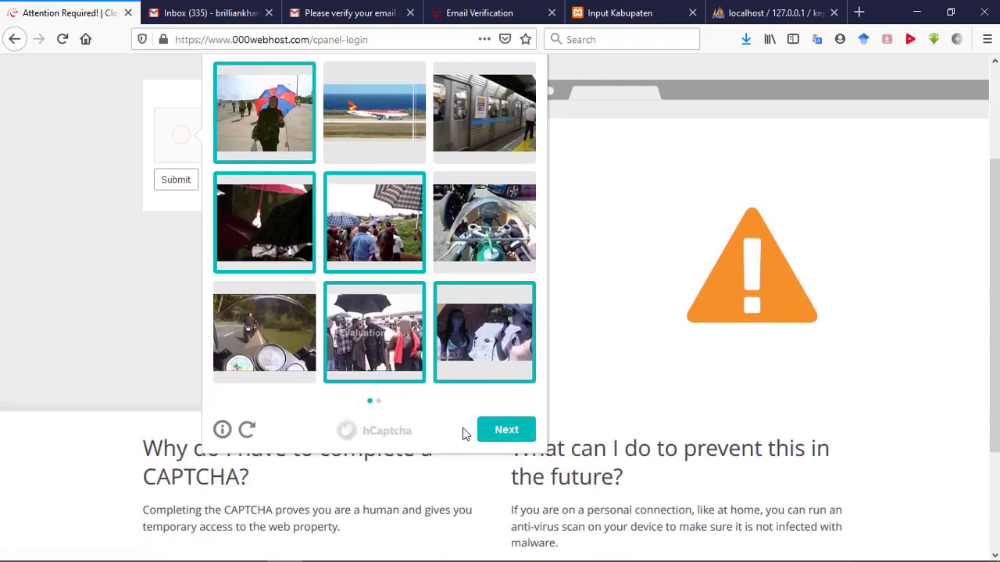
{"action": "left_click", "coordinate": [505, 427]}
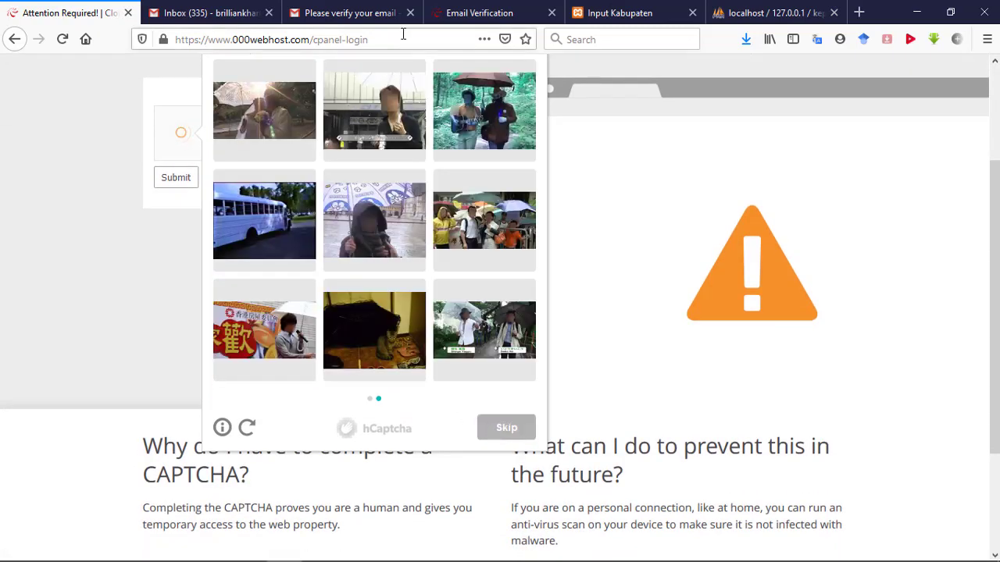
- Select the second set of umbrella images, submit the check, and return to Email Verification
{"action": "scroll", "coordinate": [443, 223], "scroll_direction": "up", "scroll_amount": 3}
{"action": "scroll", "coordinate": [445, 222], "scroll_direction": "up", "scroll_amount": 1}
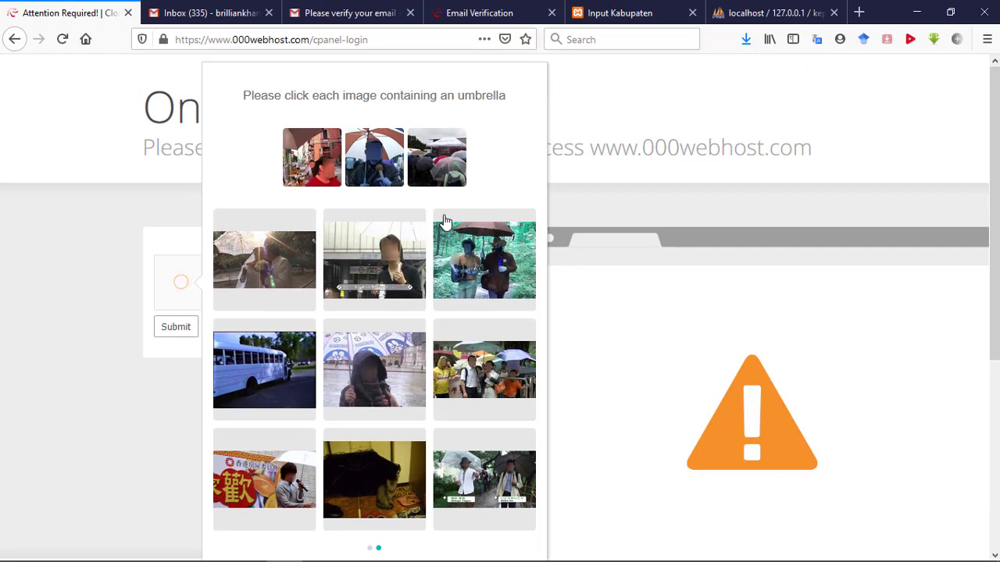
{"action": "left_click", "coordinate": [386, 274]}
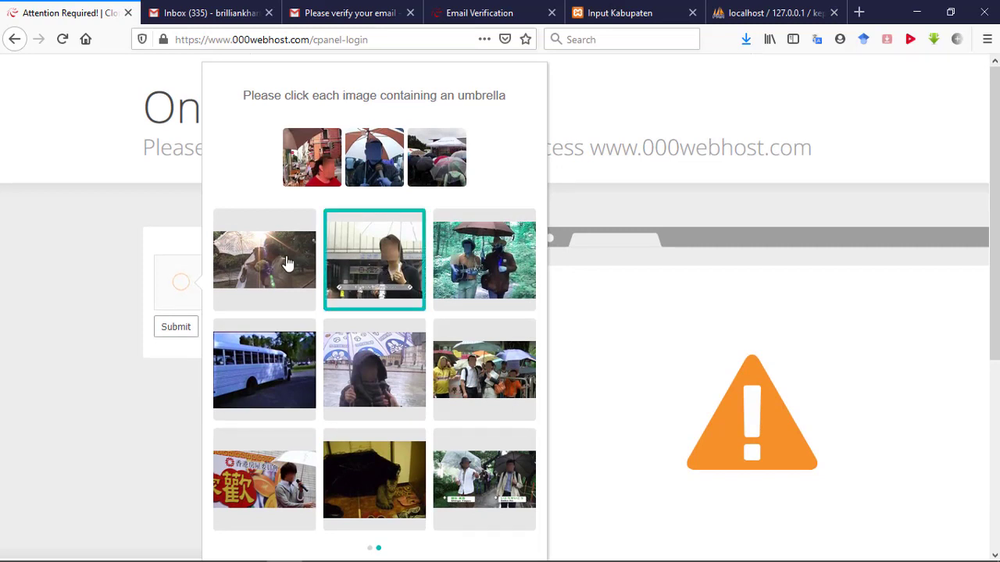
{"action": "left_click", "coordinate": [288, 262]}
{"action": "left_click", "coordinate": [525, 266]}
{"action": "left_click", "coordinate": [468, 383]}
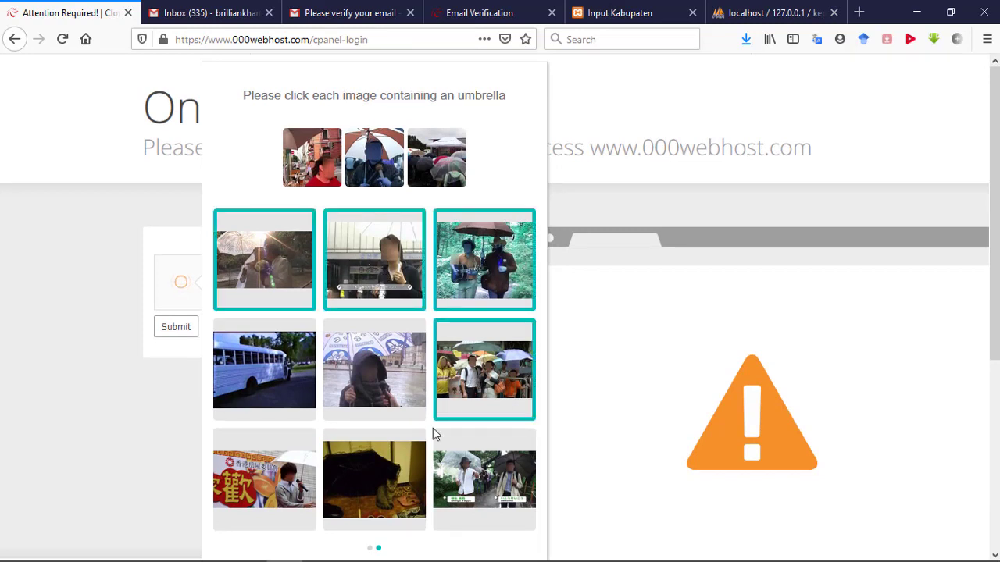
{"action": "left_click", "coordinate": [373, 383]}
{"action": "left_click", "coordinate": [269, 510]}
{"action": "left_click", "coordinate": [459, 504]}
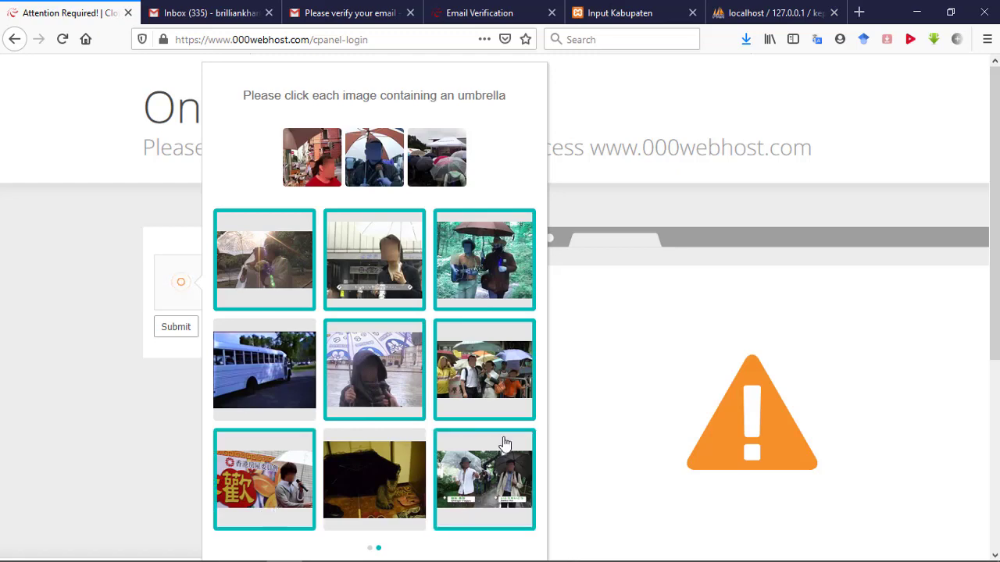
{"action": "scroll", "coordinate": [503, 443], "scroll_direction": "down", "scroll_amount": 2}
{"action": "left_click", "coordinate": [501, 427]}
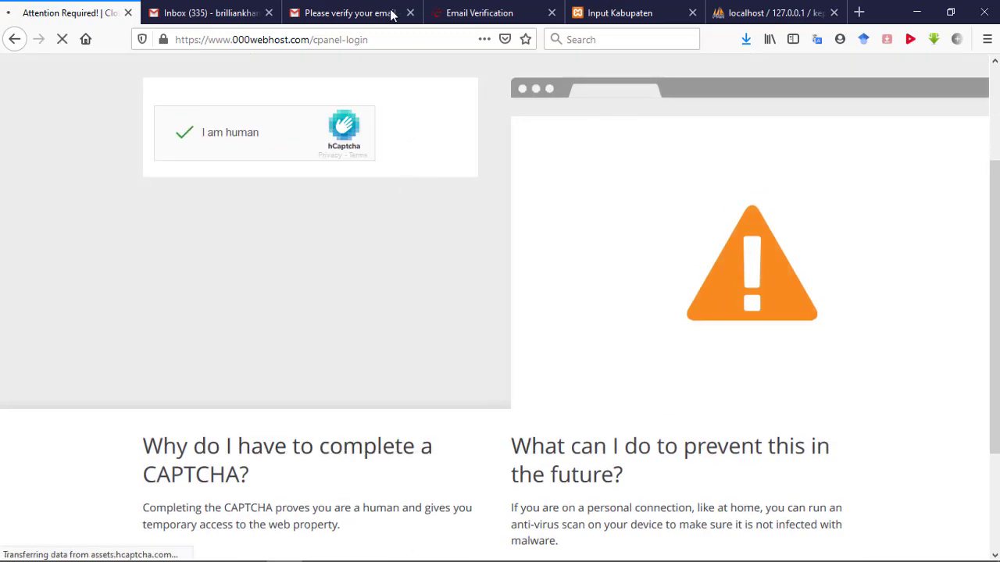
{"action": "left_click", "coordinate": [444, 11]}
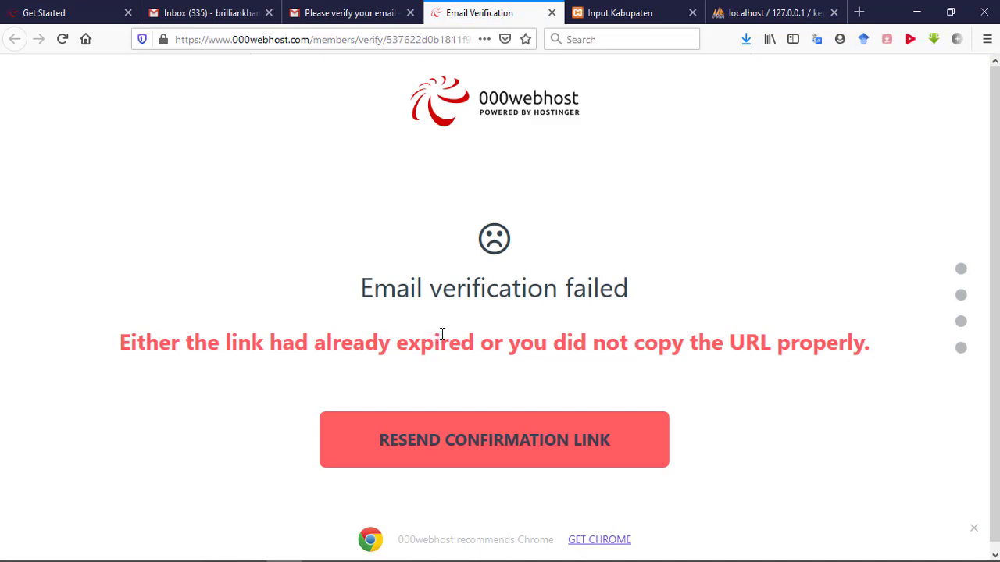
- Resend the confirmation link after the failed verification and switch to the Gmail inbox
{"action": "scroll", "coordinate": [442, 334], "scroll_direction": "down", "scroll_amount": 1}
{"action": "left_click", "coordinate": [451, 438]}
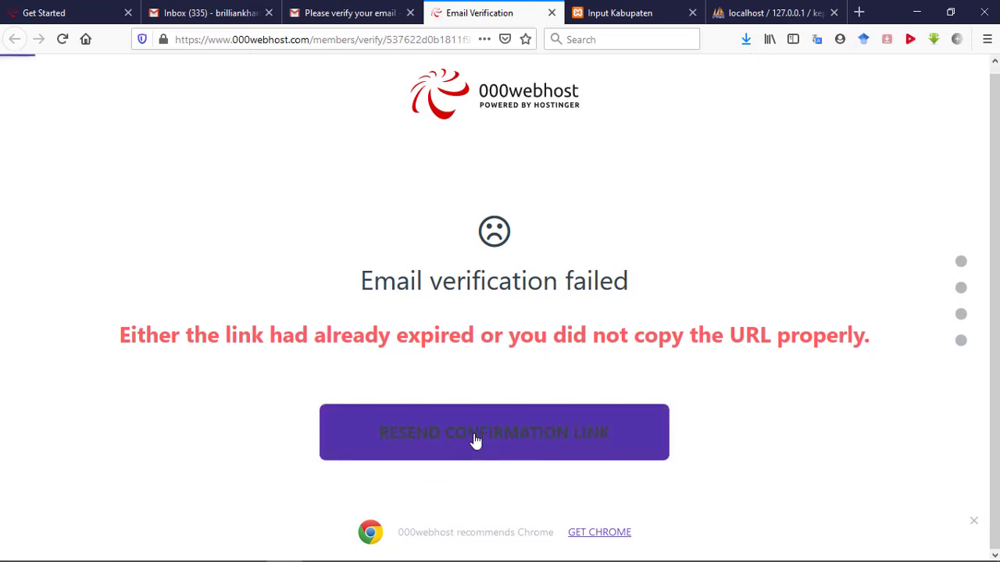
{"action": "left_click", "coordinate": [84, 15]}
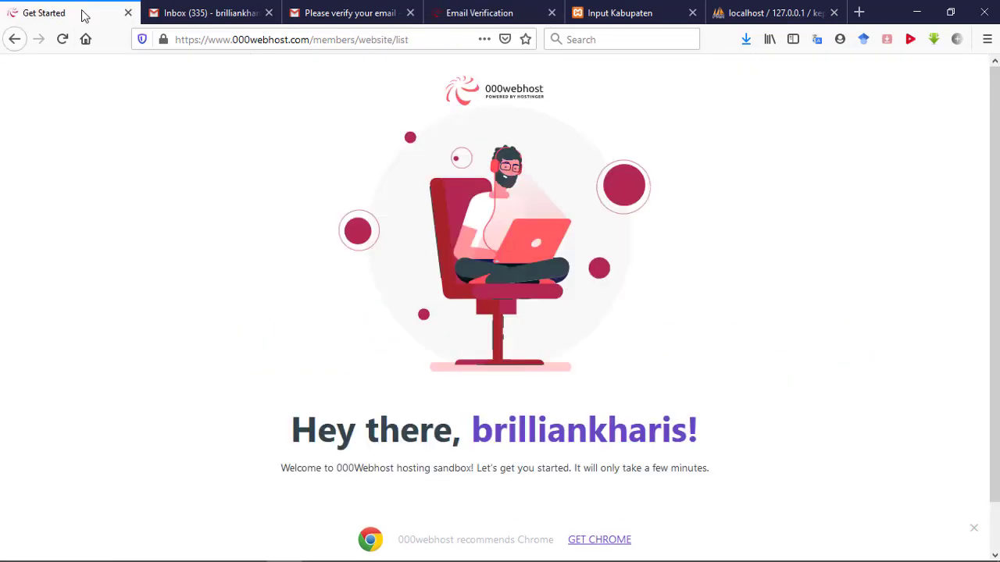
{"action": "left_click", "coordinate": [445, 14]}
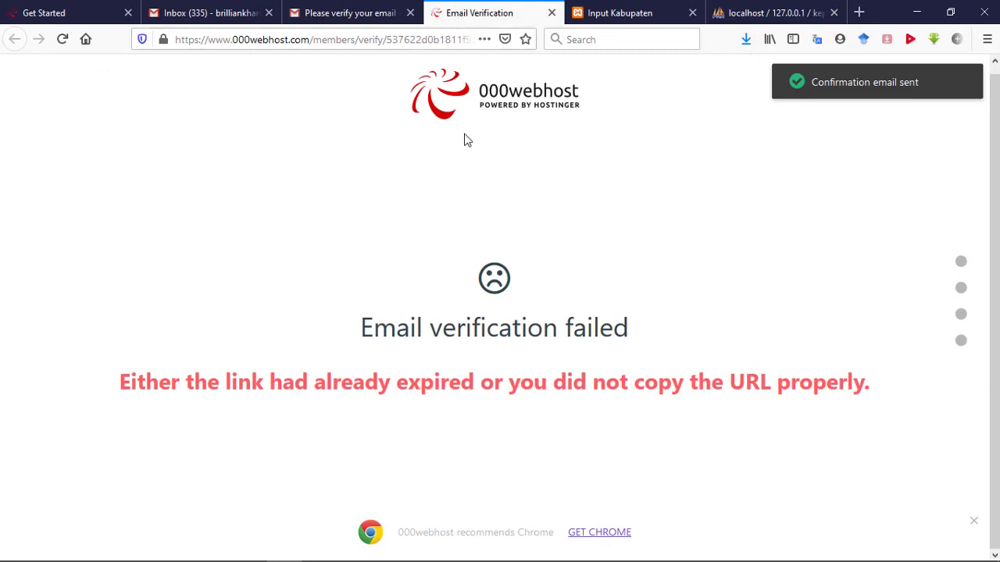
{"action": "left_click", "coordinate": [321, 14]}
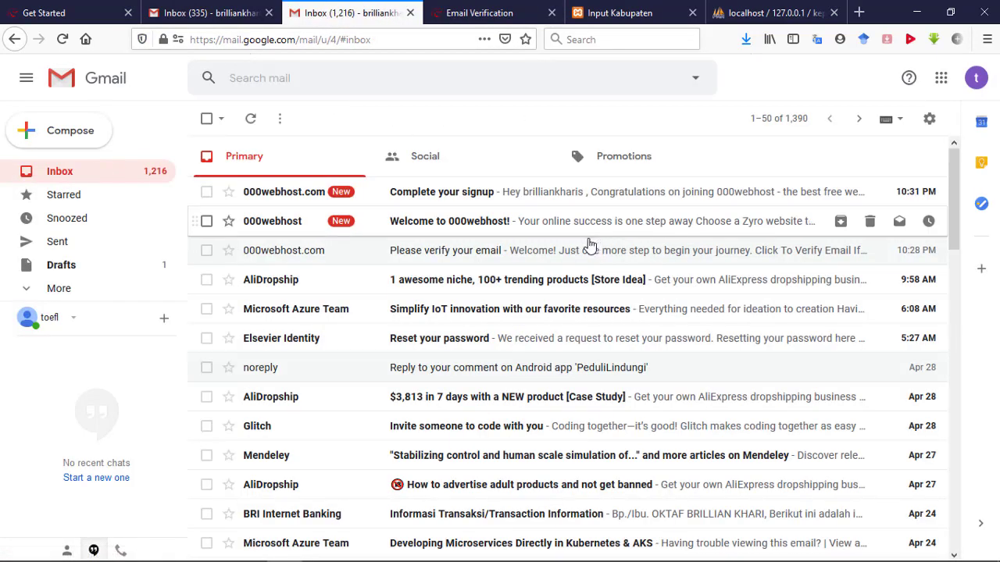
- Follow the 'Complete your signup' e-mail's verify link and close the old failed verification tab
{"action": "left_click", "coordinate": [440, 195]}
{"action": "scroll", "coordinate": [572, 309], "scroll_direction": "down", "scroll_amount": 3}
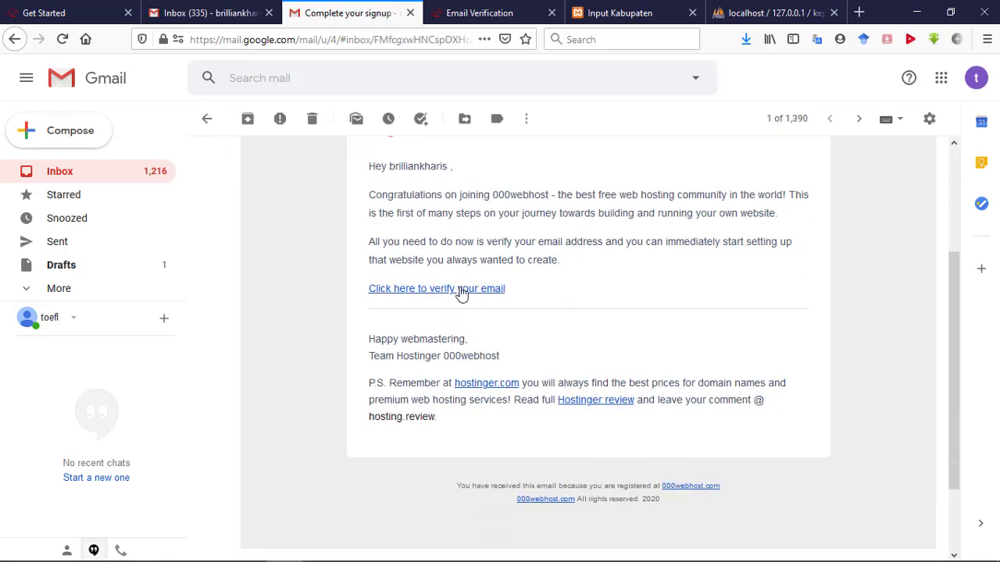
{"action": "left_click", "coordinate": [437, 291]}
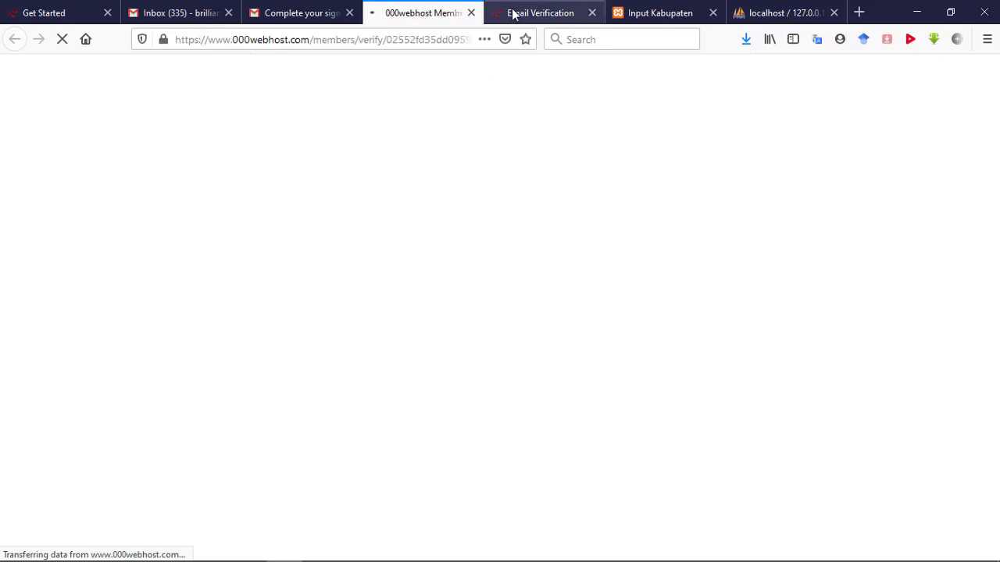
{"action": "left_click", "coordinate": [534, 20]}
{"action": "left_click", "coordinate": [592, 13]}
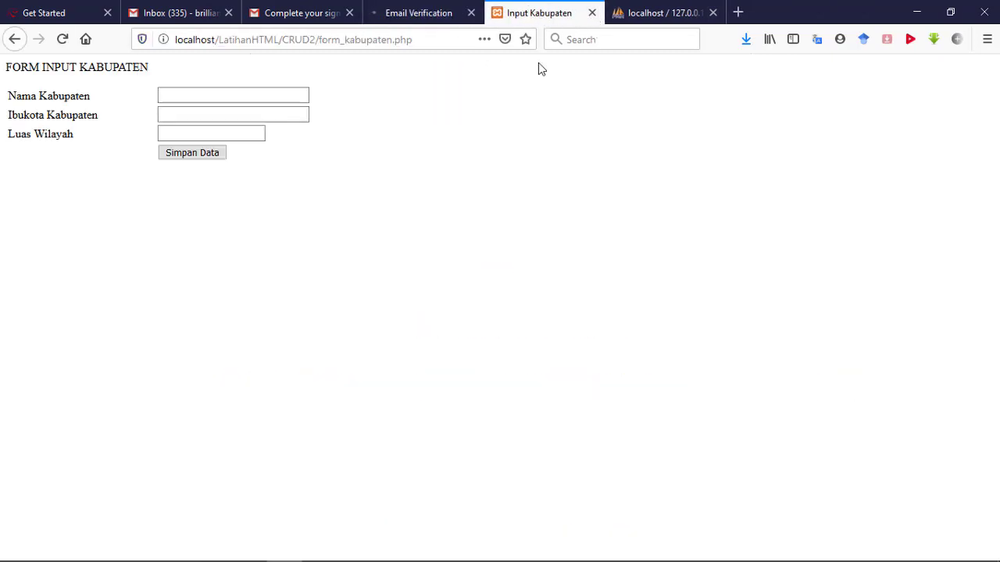
{"action": "left_click", "coordinate": [499, 16]}
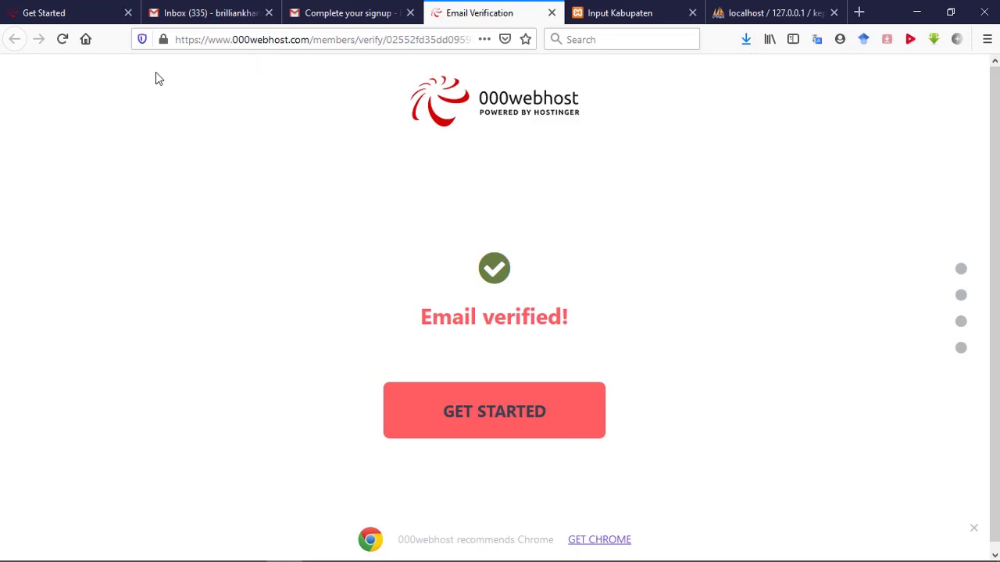
- Trim the Get Started tab's address back to the 000webhost home page
{"action": "left_click", "coordinate": [90, 15]}
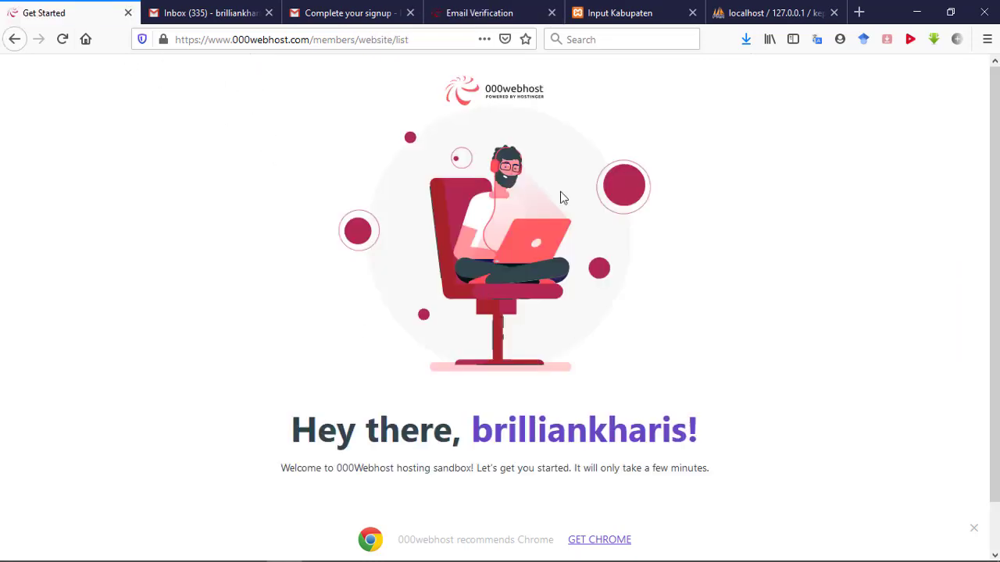
{"action": "left_click_drag", "start_coordinate": [407, 39], "coordinate": [317, 36]}
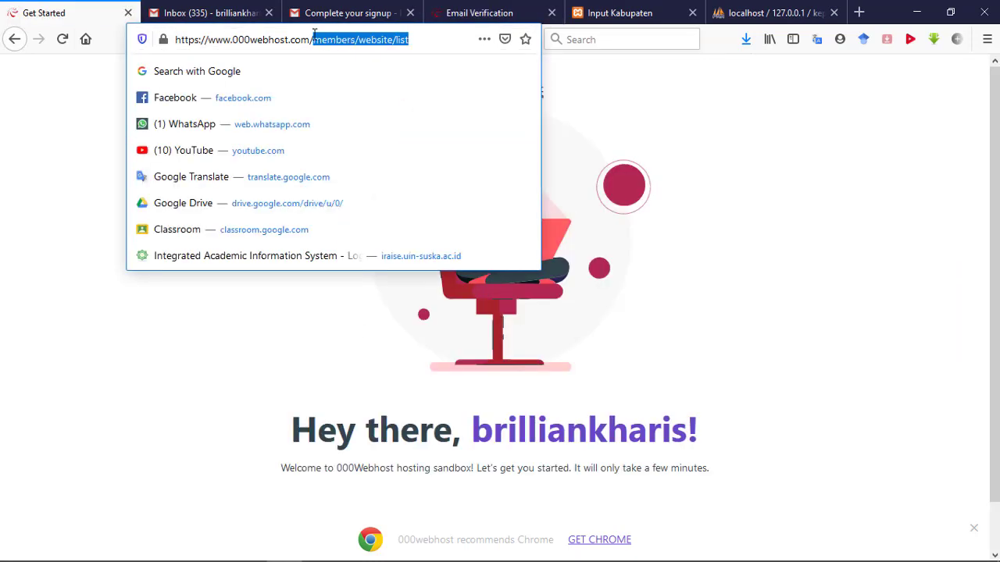
{"action": "key", "text": "BackSpace"}
{"action": "left_click", "coordinate": [723, 377]}
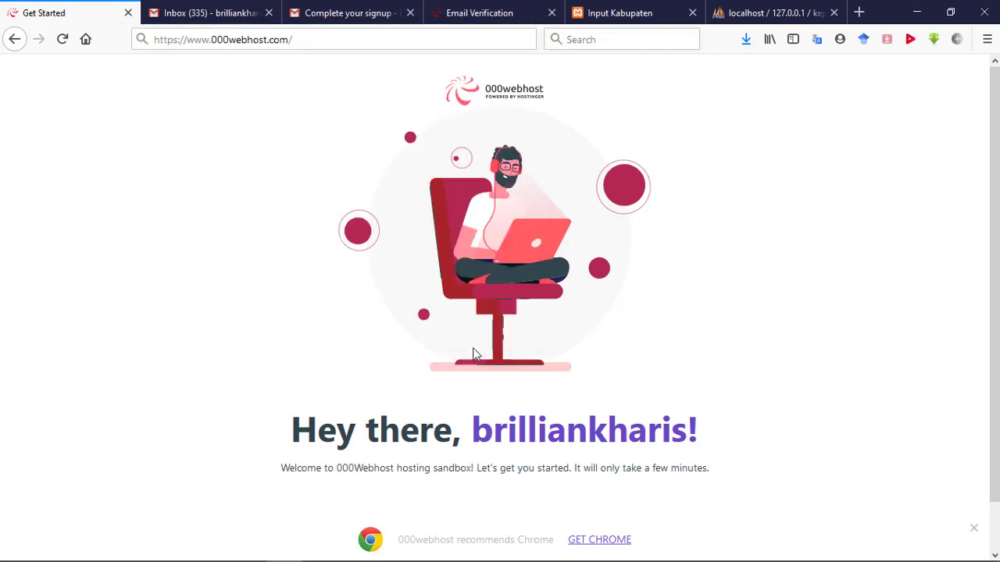
{"action": "left_click", "coordinate": [410, 41]}
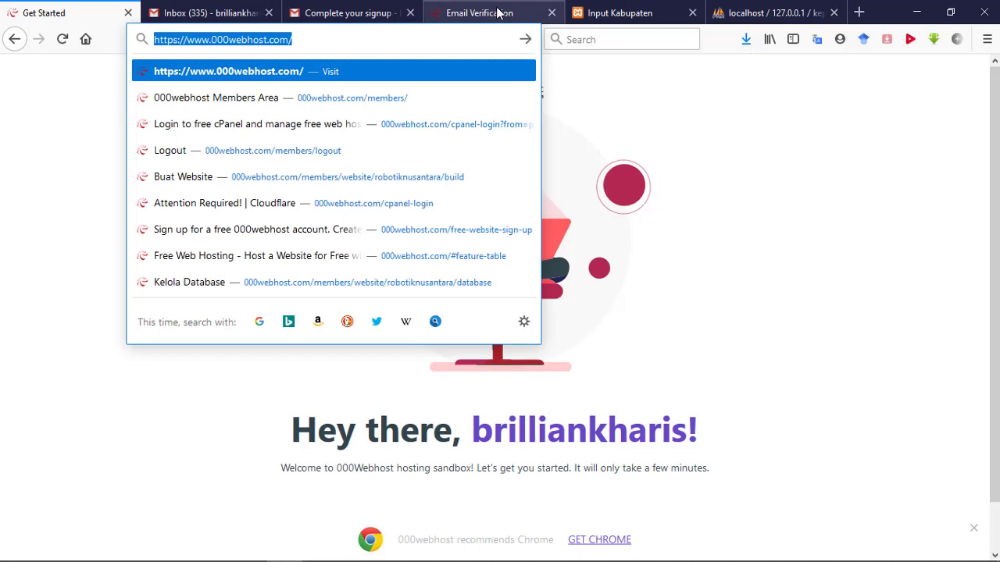
{"action": "key", "text": "Return"}
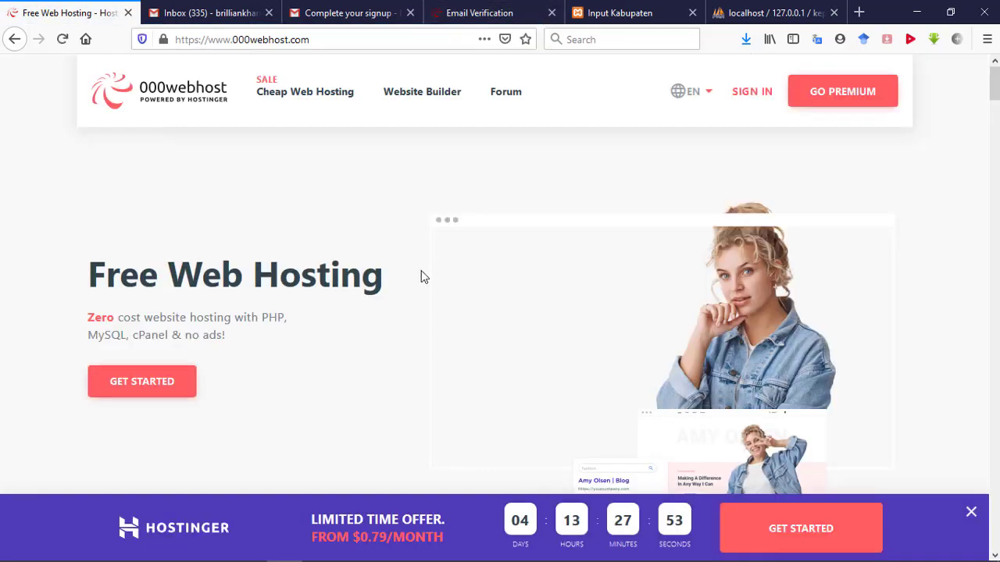
- Enter the members area and dismiss the Chrome recommendation banner on the welcome page
{"action": "left_click", "coordinate": [751, 94]}
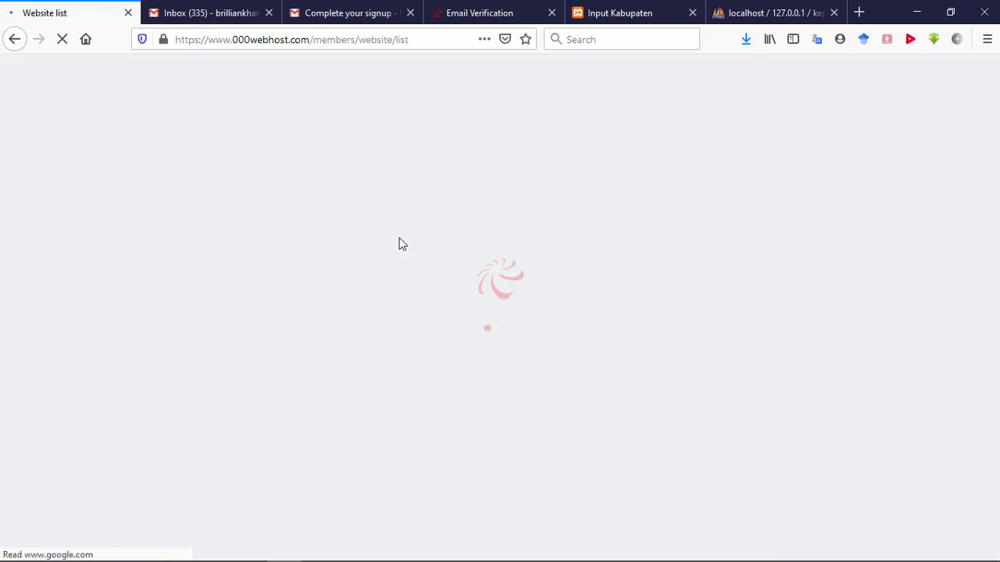
{"action": "scroll", "coordinate": [594, 296], "scroll_direction": "down", "scroll_amount": 1}
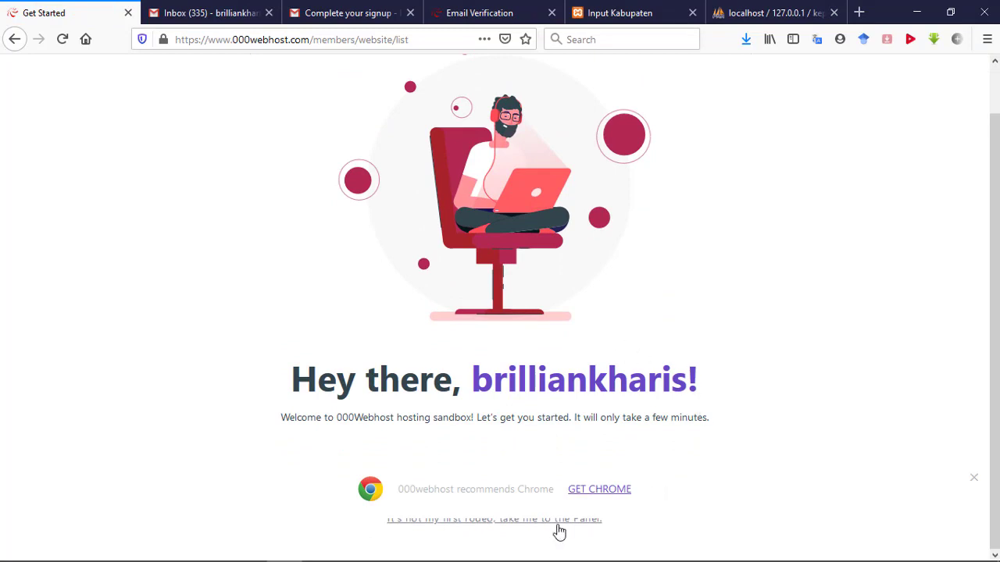
{"action": "left_click", "coordinate": [975, 482]}
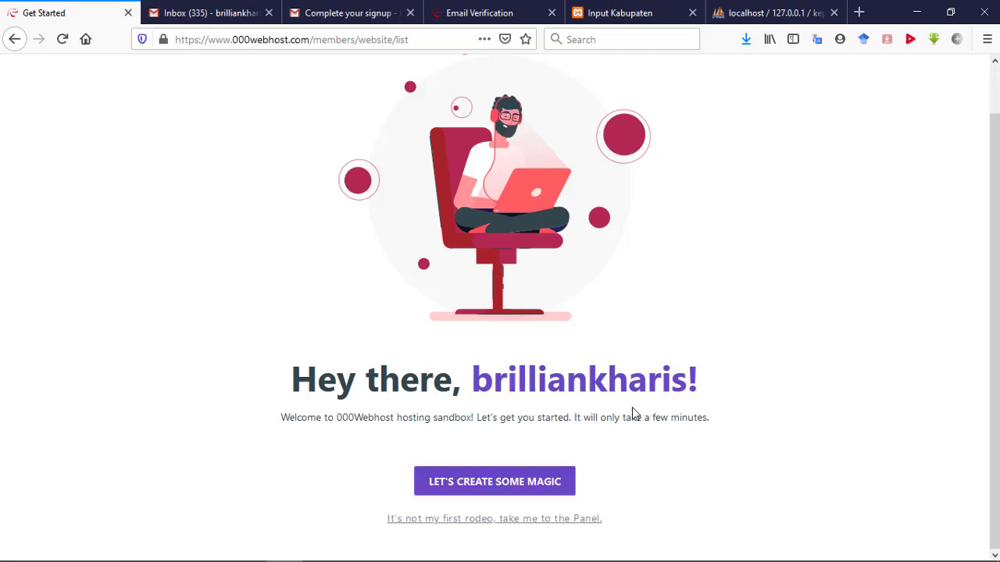
{"action": "scroll", "coordinate": [553, 385], "scroll_direction": "up", "scroll_amount": 2}
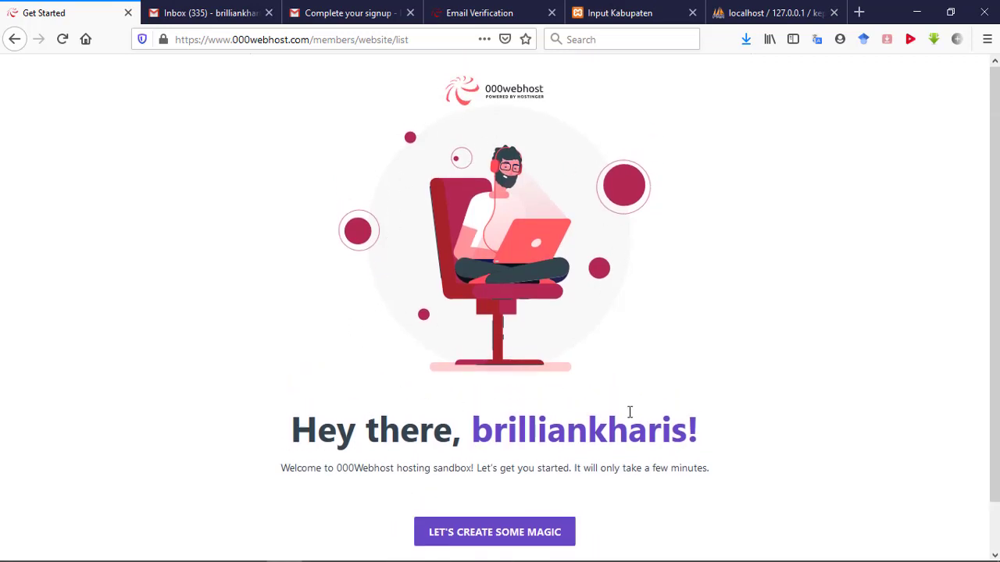
{"action": "scroll", "coordinate": [586, 410], "scroll_direction": "down", "scroll_amount": 2}
{"action": "scroll", "coordinate": [547, 234], "scroll_direction": "up", "scroll_amount": 2}
{"action": "scroll", "coordinate": [611, 442], "scroll_direction": "down", "scroll_amount": 2}
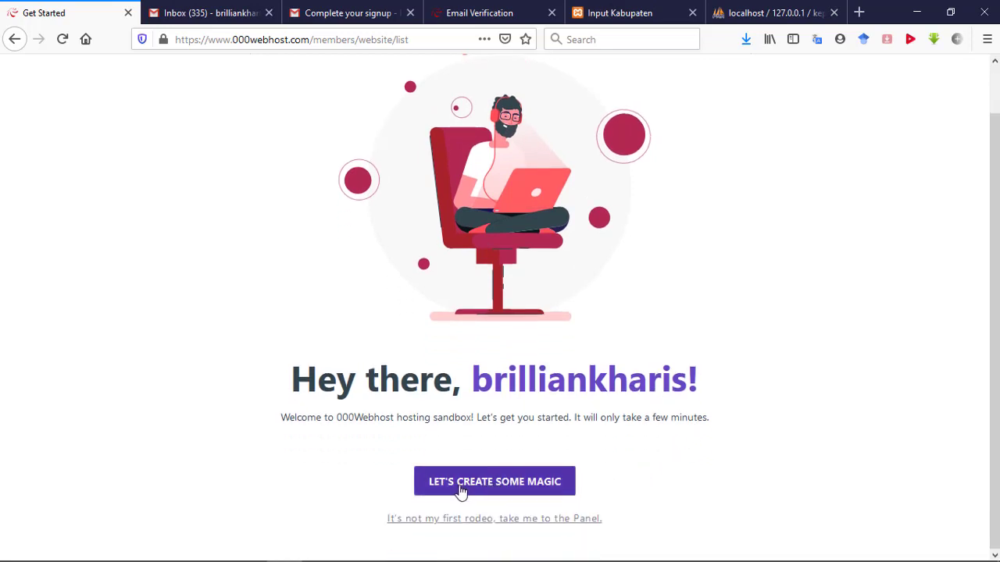
- Start the wizard with LET'S CREATE SOME MAGIC, select Learn Web Development, and continue
{"action": "left_click", "coordinate": [494, 484]}
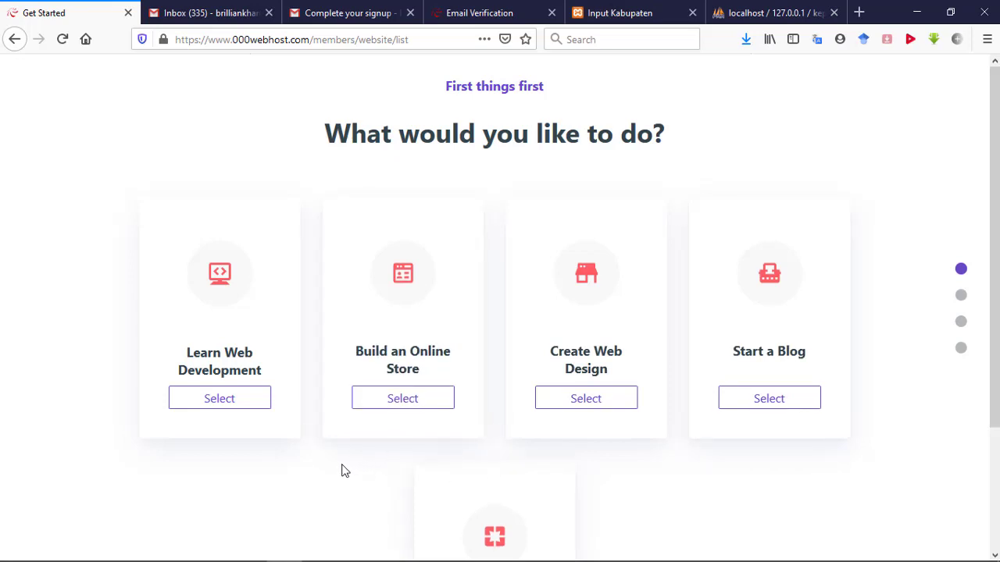
{"action": "left_click", "coordinate": [234, 414]}
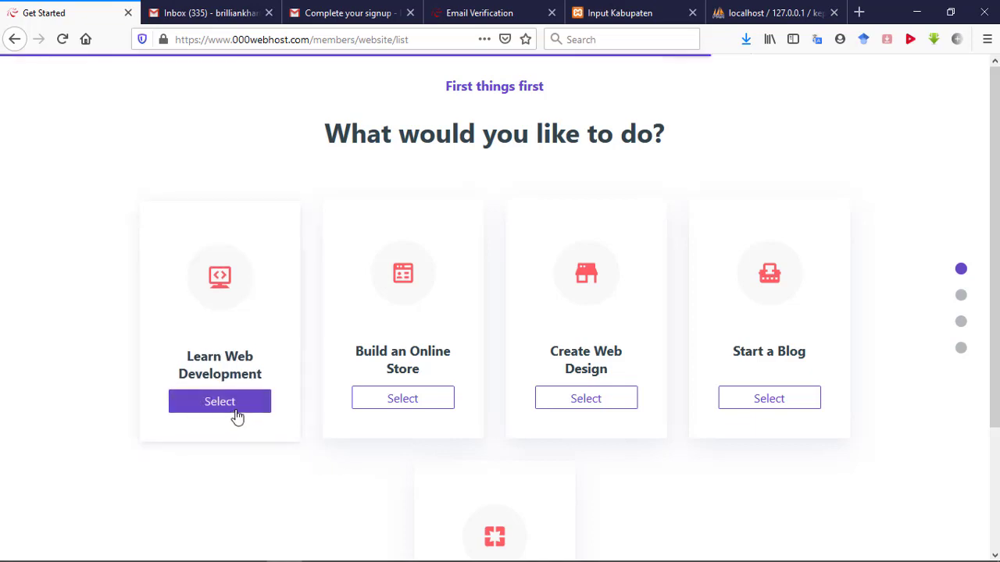
{"action": "left_click", "coordinate": [221, 414]}
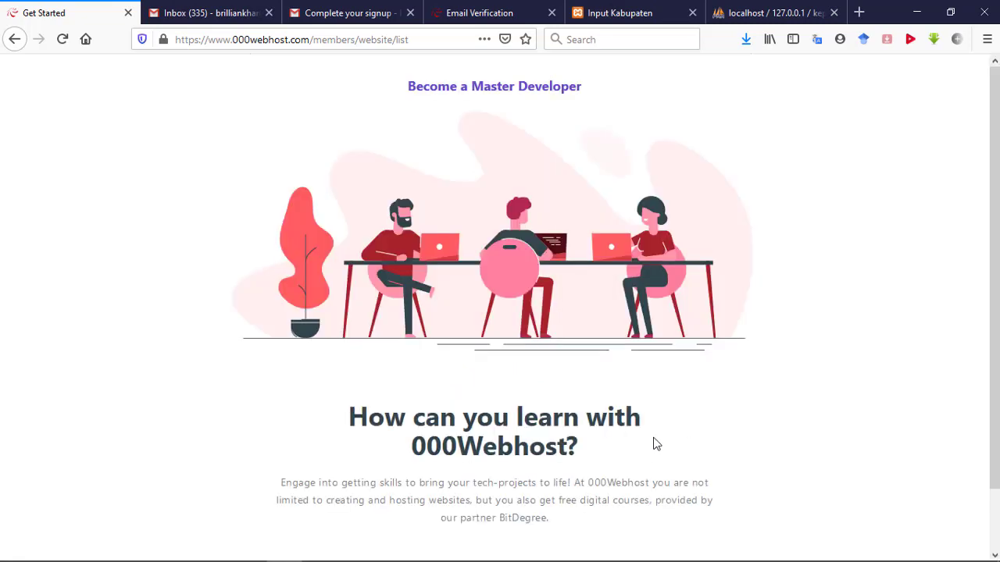
{"action": "scroll", "coordinate": [664, 426], "scroll_direction": "down", "scroll_amount": 1}
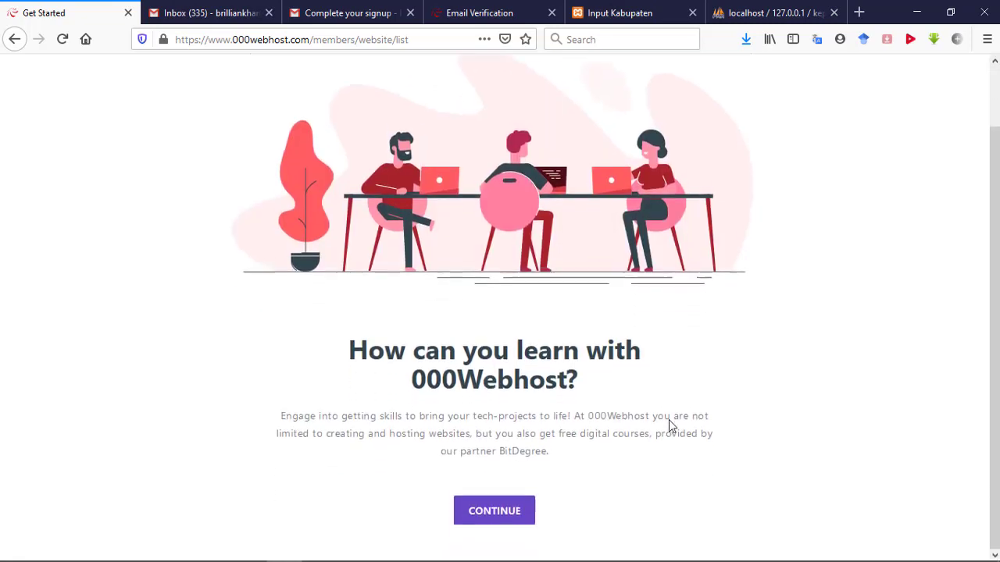
{"action": "left_click", "coordinate": [494, 512]}
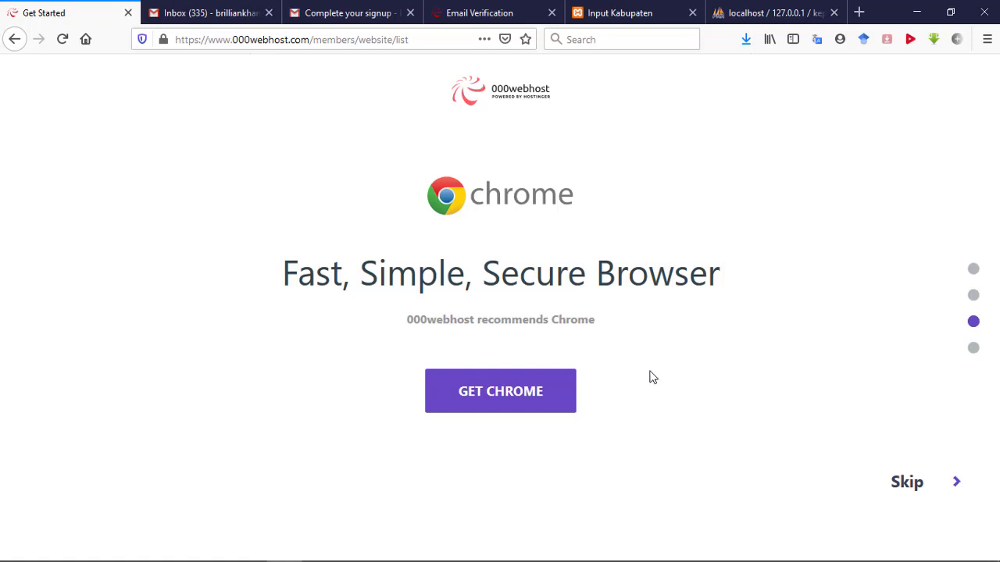
- Skip the browser recommendation and enter justry as the website name
{"action": "left_click", "coordinate": [915, 484]}
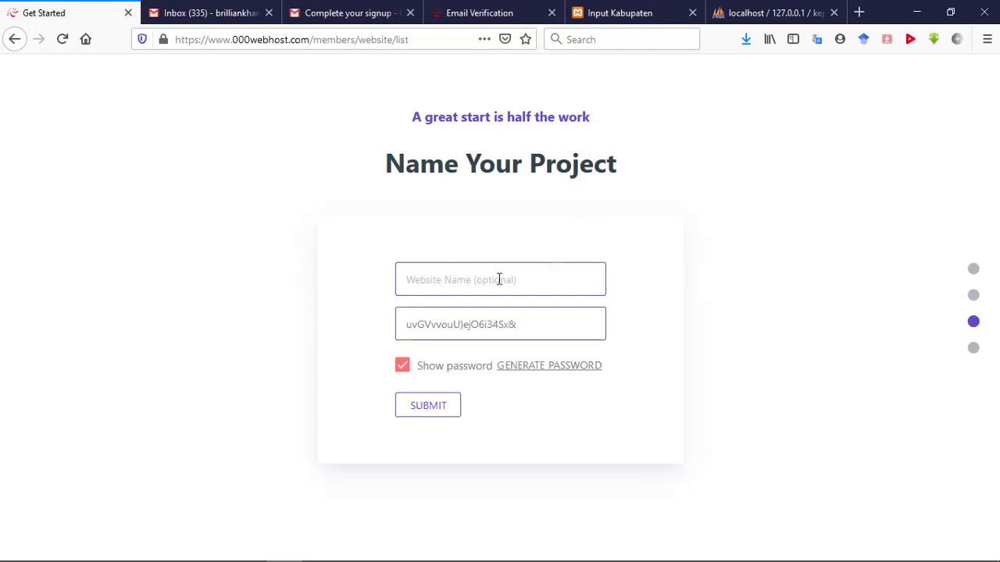
{"action": "left_click", "coordinate": [407, 283]}
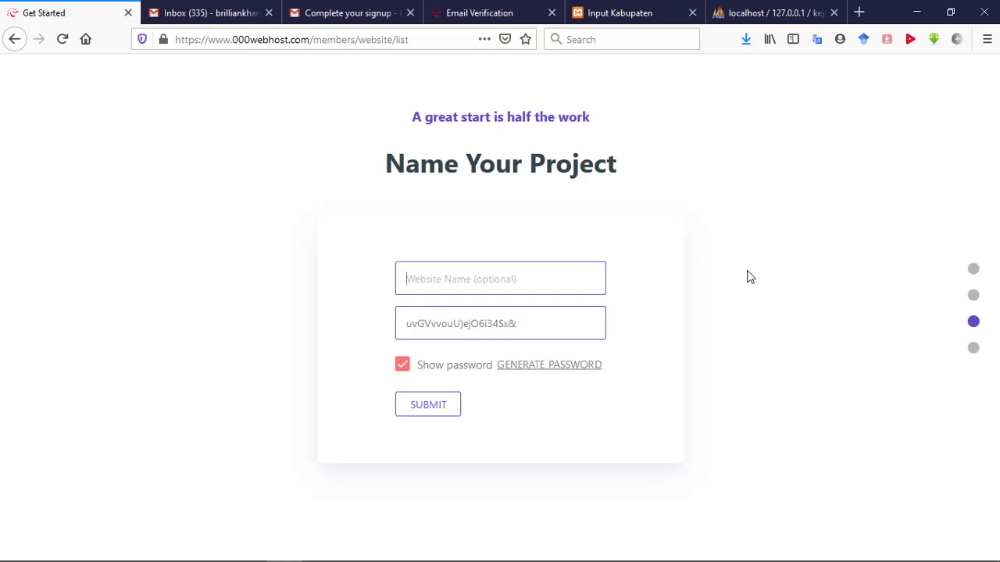
{"action": "type", "text": "p"}
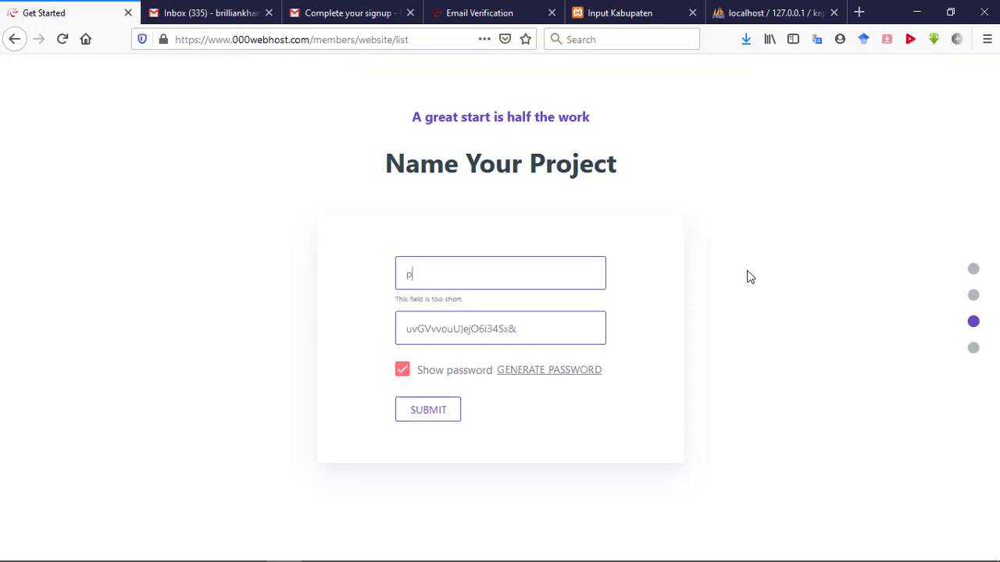
{"action": "key", "text": "BackSpace"}
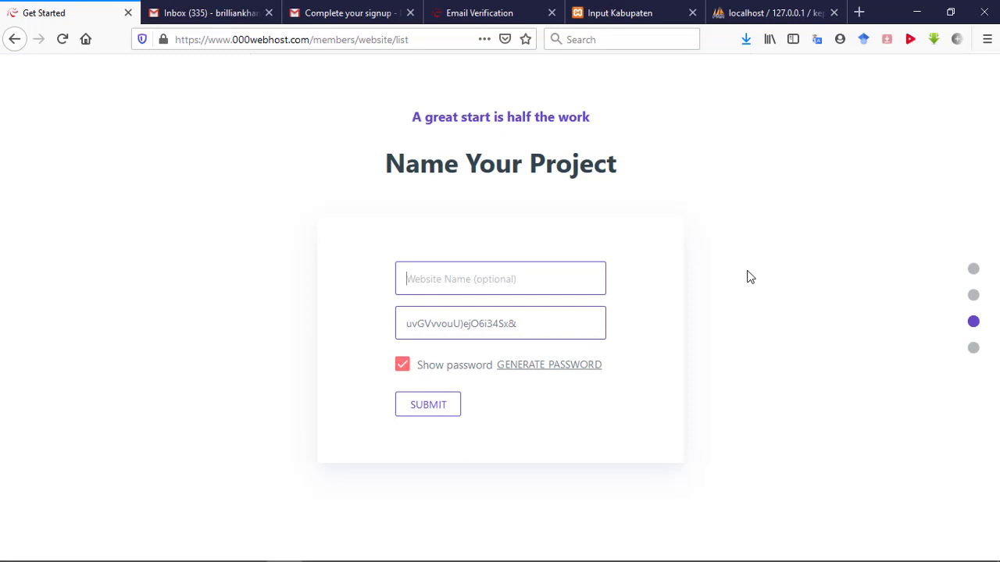
{"action": "type", "text": "justt"}
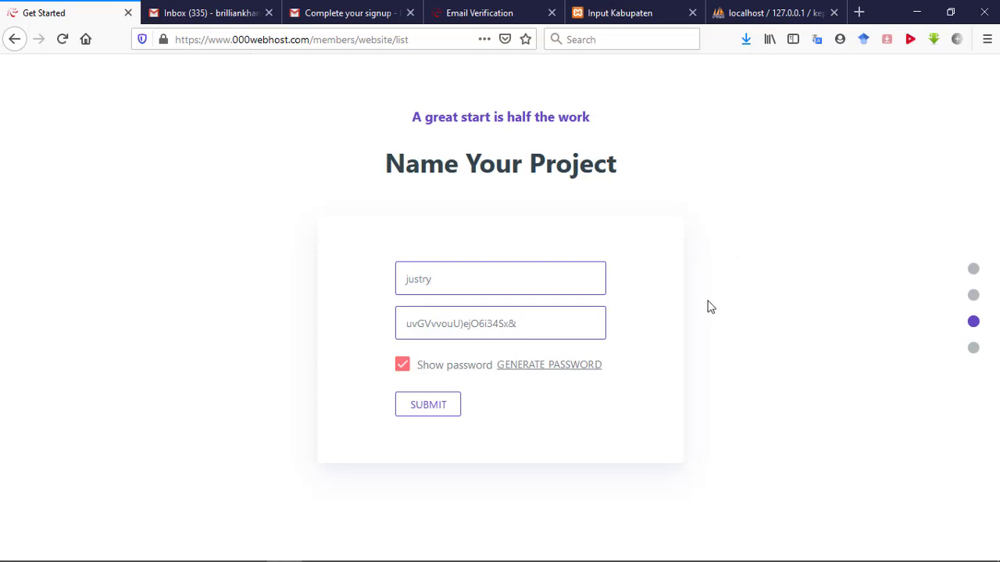
- Hide the password, replace it with a custom password, and submit the project
{"action": "left_click", "coordinate": [402, 370]}
{"action": "left_click_drag", "start_coordinate": [525, 331], "coordinate": [384, 328]}
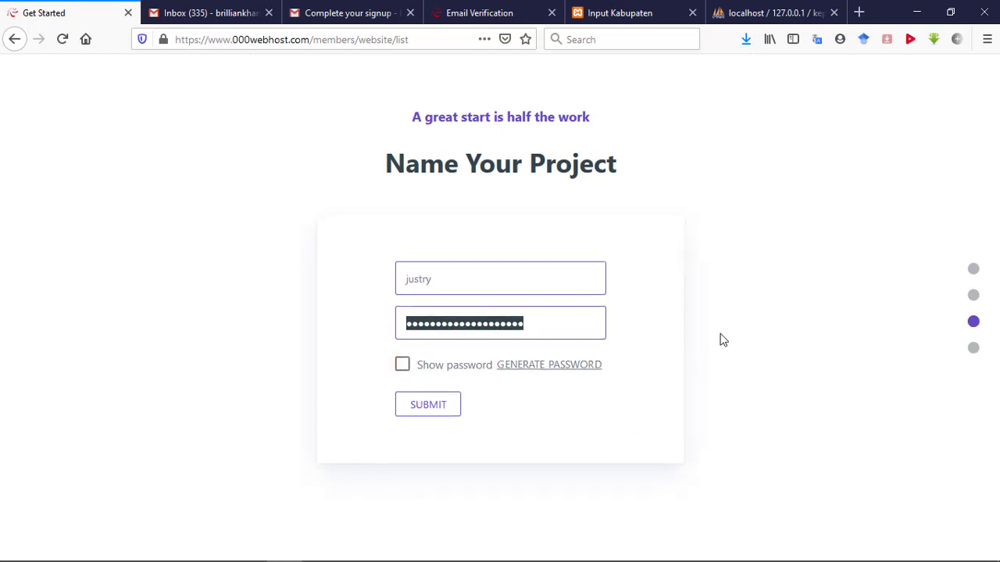
{"action": "type", "text": "••••••••••"}
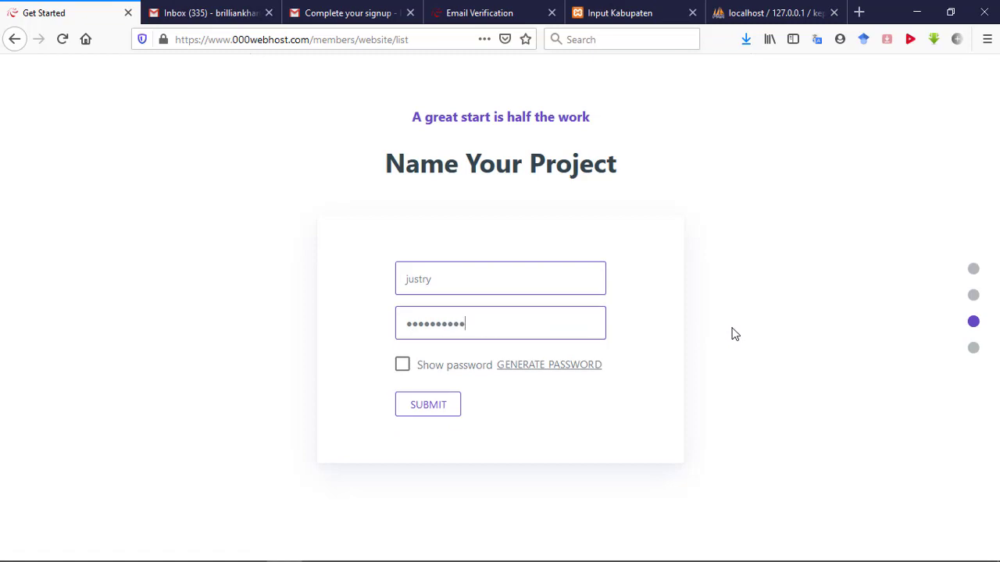
{"action": "left_click", "coordinate": [426, 413]}
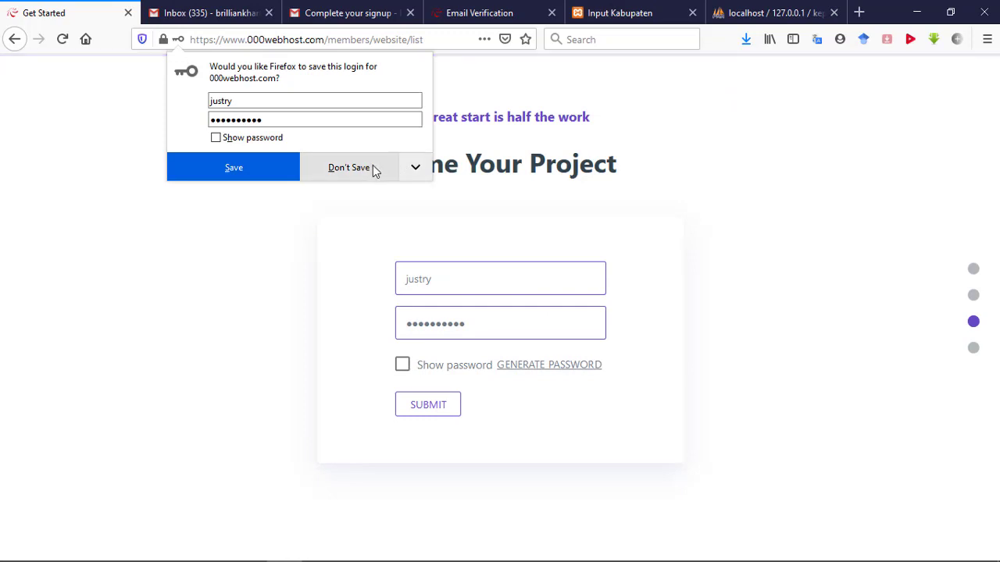
- Decline saving the login, change the project name from justry to pelajarphp, and resubmit
{"action": "left_click", "coordinate": [373, 167]}
{"action": "double_click", "coordinate": [422, 281]}
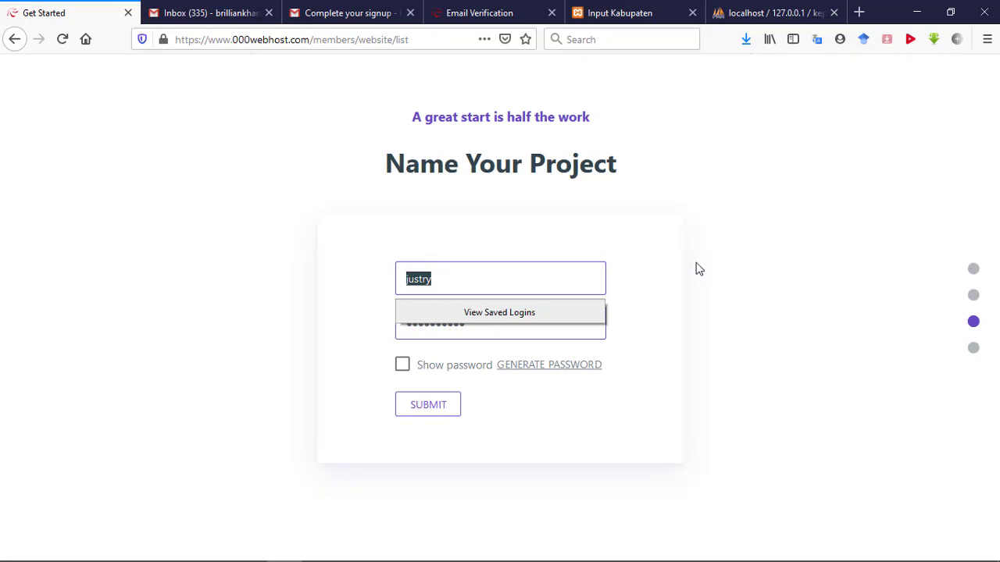
{"action": "type", "text": "pelajarphp"}
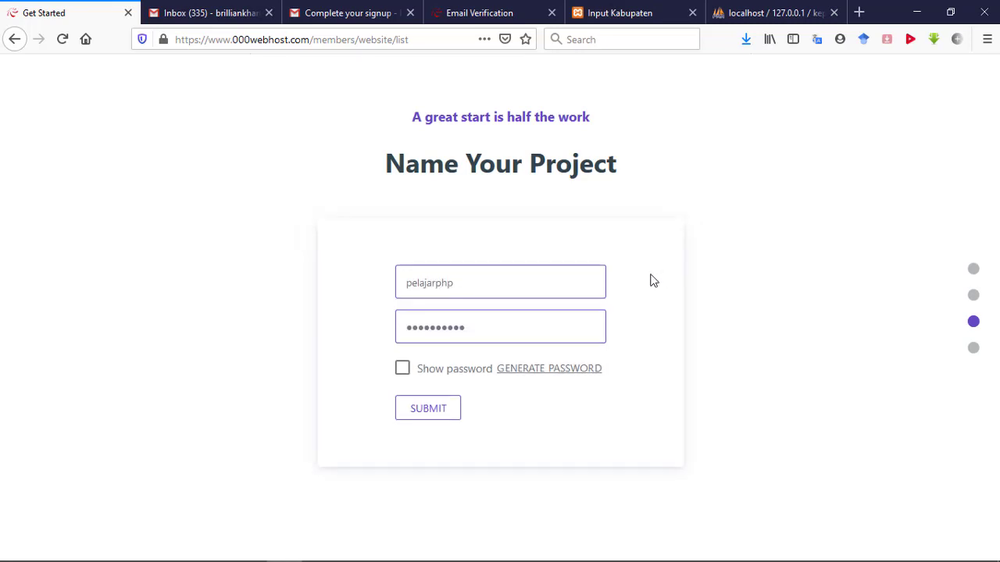
{"action": "left_click_drag", "start_coordinate": [457, 285], "coordinate": [397, 284]}
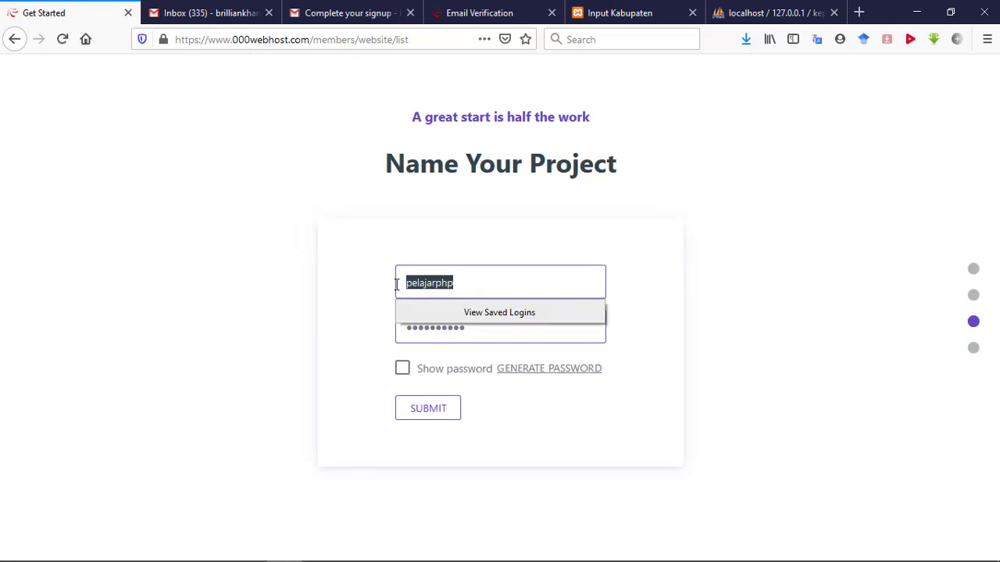
{"action": "left_click", "coordinate": [457, 284]}
{"action": "left_click_drag", "start_coordinate": [458, 283], "coordinate": [404, 282]}
{"action": "left_click_drag", "start_coordinate": [234, 39], "coordinate": [282, 44]}
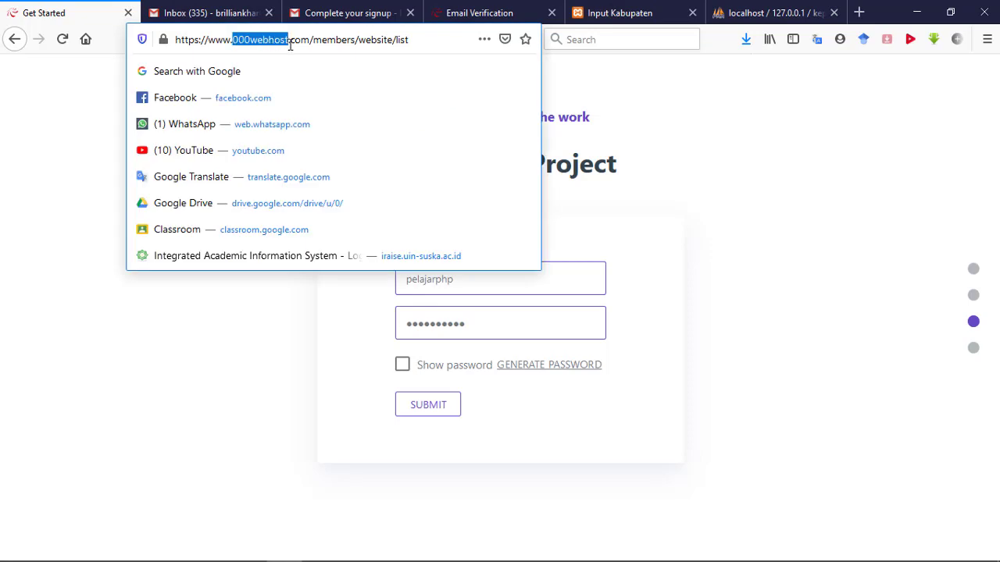
{"action": "left_click", "coordinate": [631, 288]}
{"action": "left_click", "coordinate": [430, 408]}
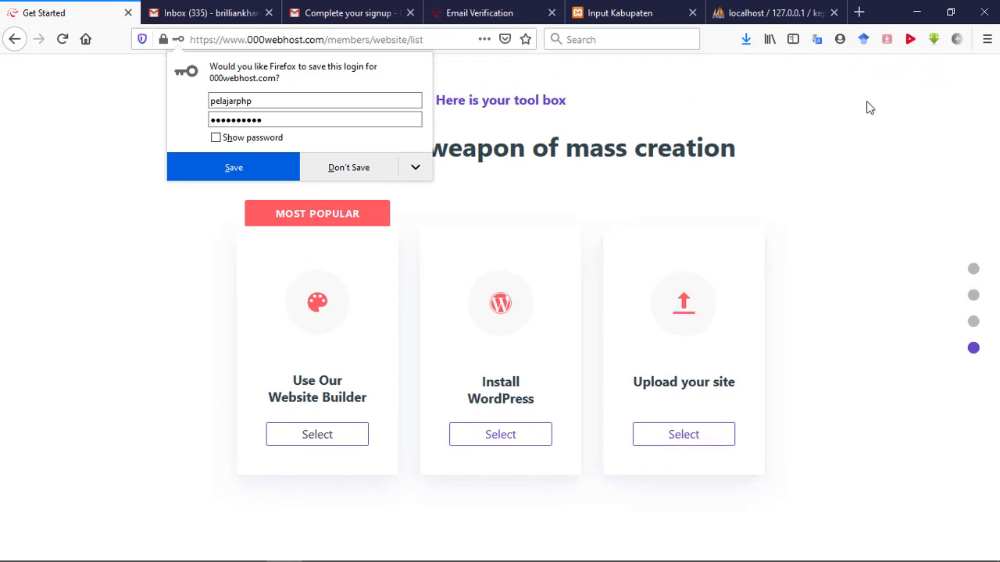
- Save the pelajarphp login in Firefox and choose Upload your site
{"action": "left_click", "coordinate": [257, 169]}
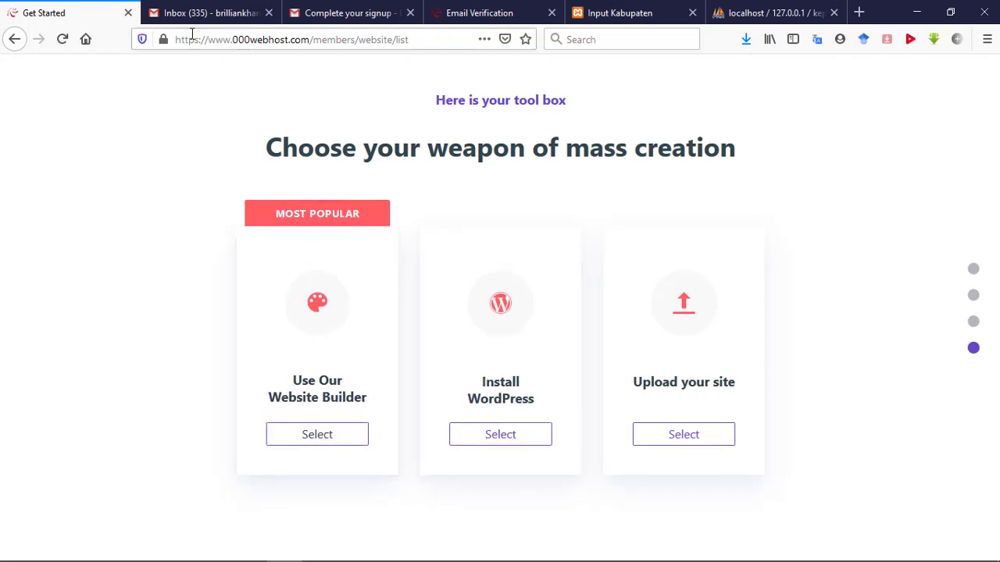
{"action": "left_click_drag", "start_coordinate": [232, 40], "coordinate": [286, 42]}
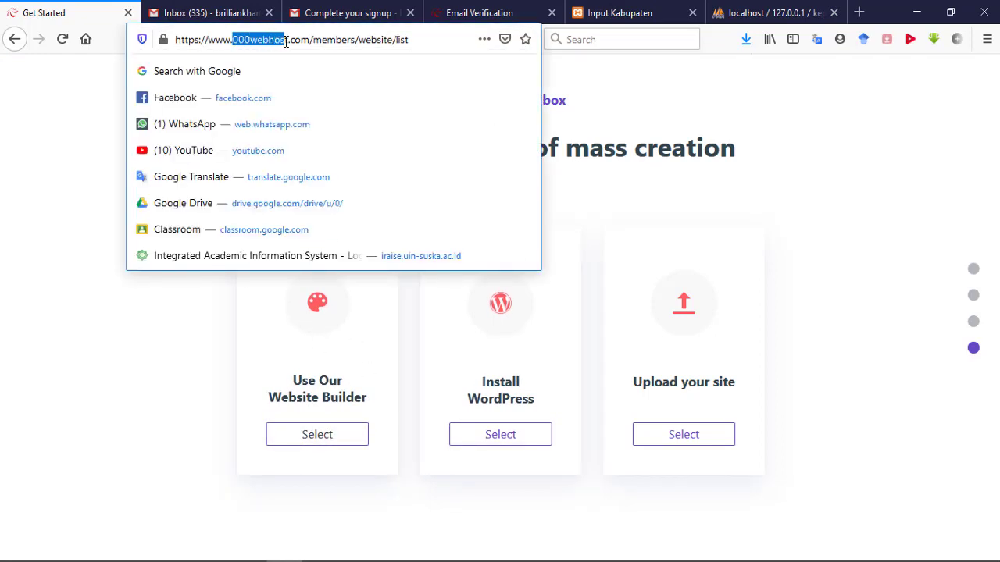
{"action": "left_click", "coordinate": [788, 266]}
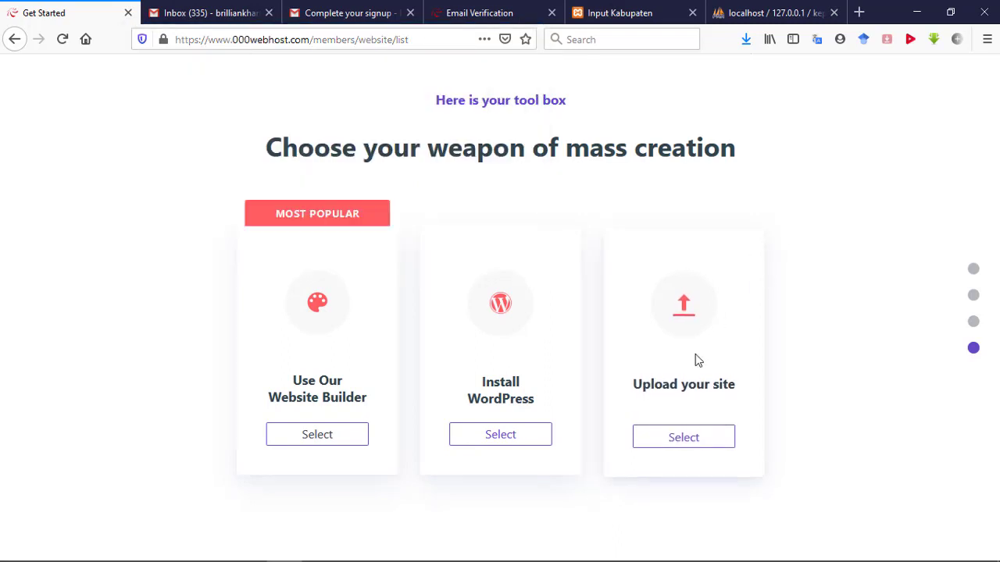
{"action": "left_click", "coordinate": [683, 438]}
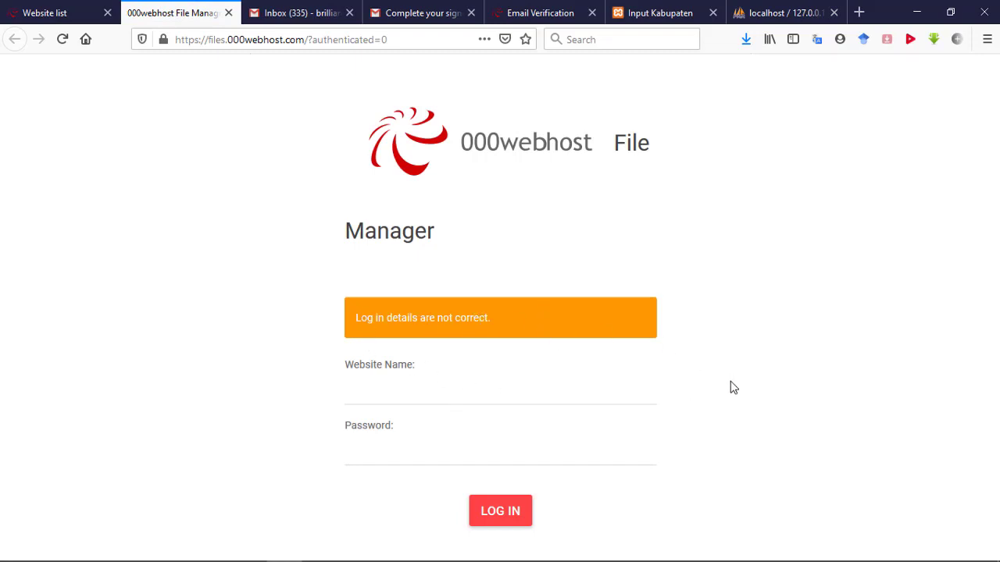
- Log into the File Manager with the saved pelajarphp website login
{"action": "left_click", "coordinate": [405, 388]}
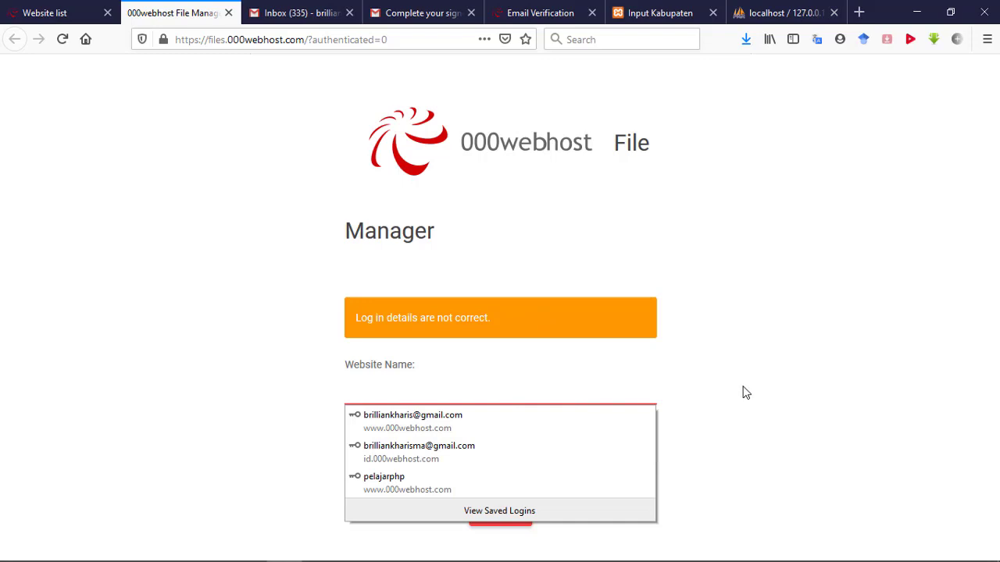
{"action": "left_click", "coordinate": [739, 395]}
{"action": "left_click", "coordinate": [486, 391]}
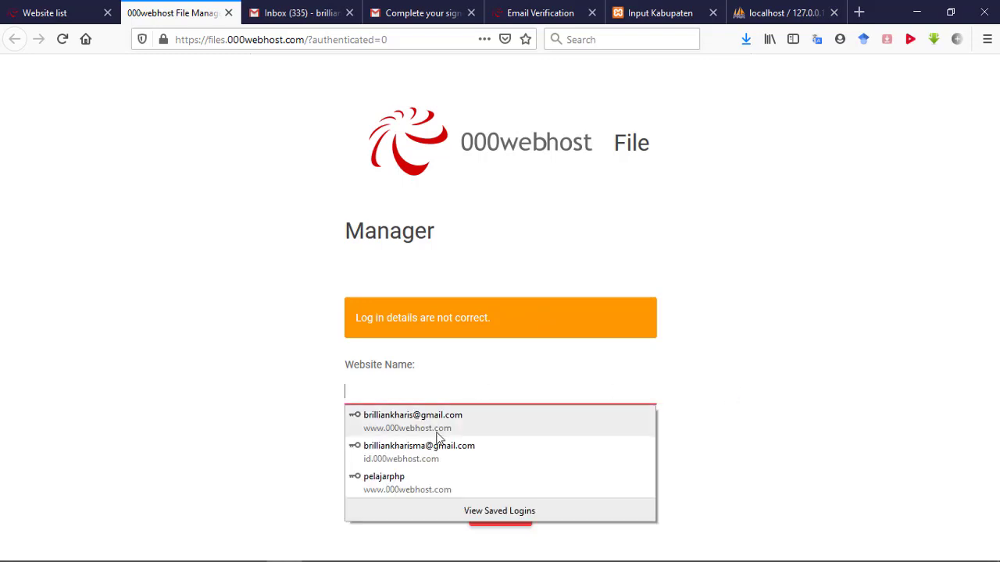
{"action": "left_click", "coordinate": [387, 485]}
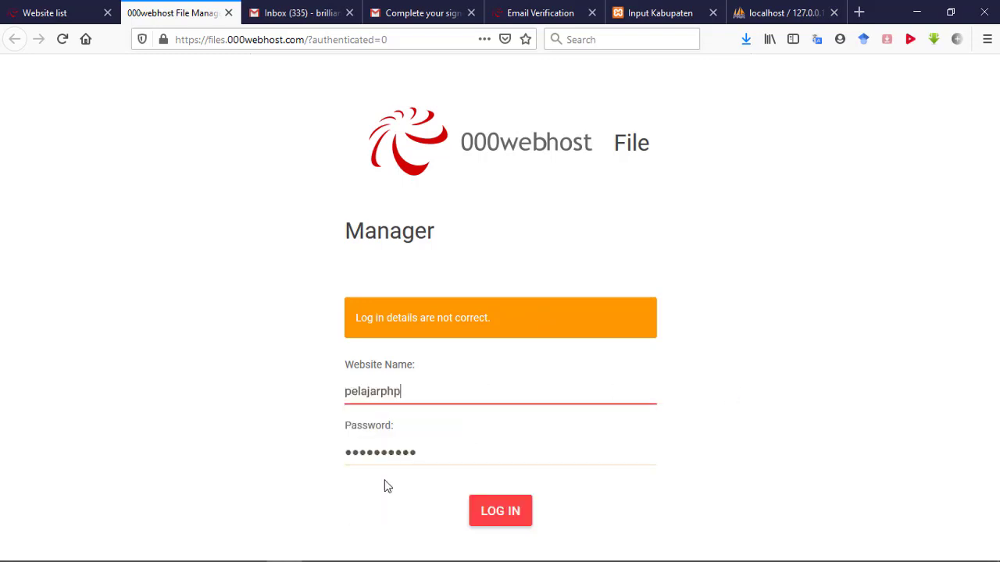
{"action": "left_click", "coordinate": [500, 511]}
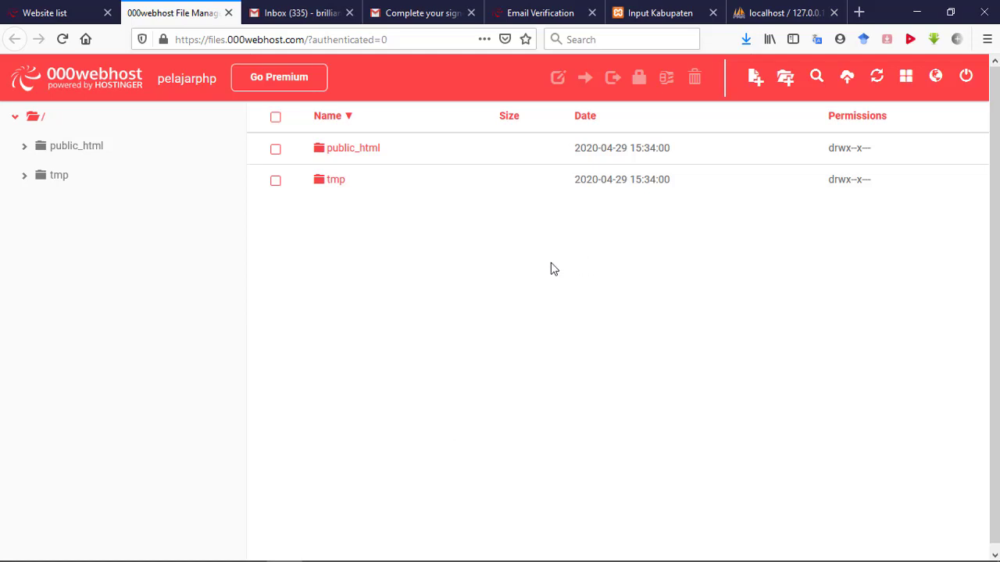
- Open public_html, start an upload, and browse to htdocs/latihanHTML/CRUD2
{"action": "left_click", "coordinate": [355, 157]}
{"action": "left_click", "coordinate": [355, 157]}
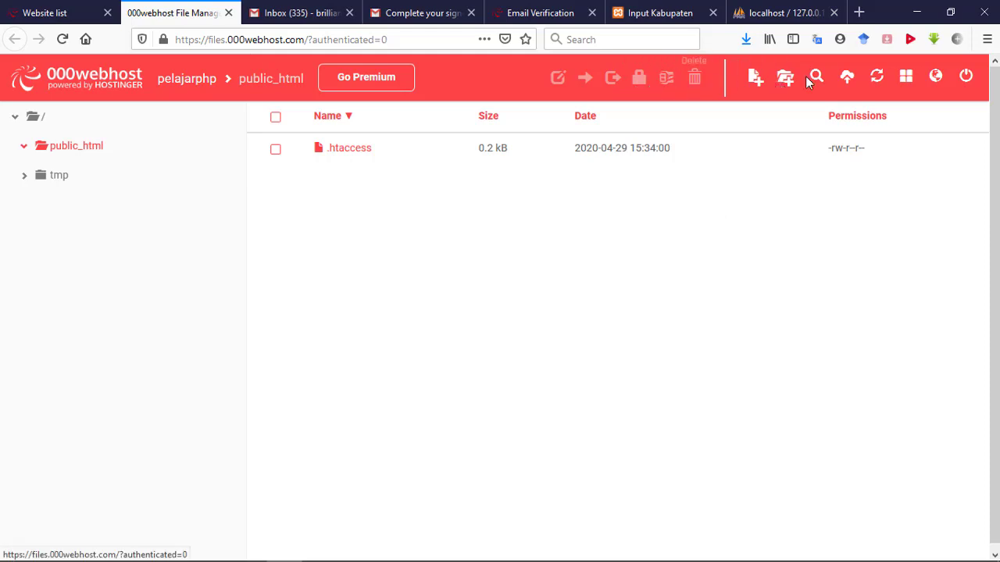
{"action": "left_click", "coordinate": [846, 78]}
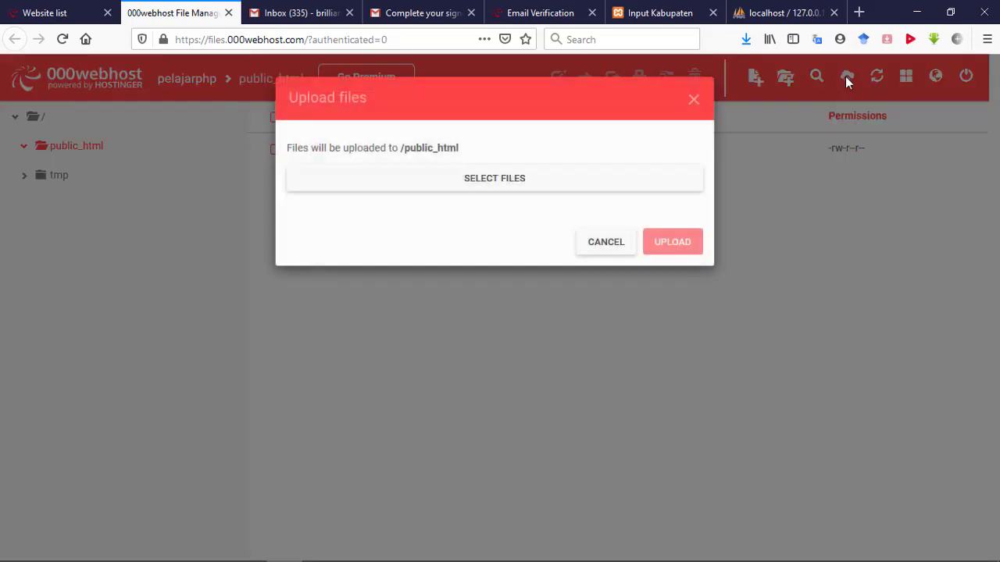
{"action": "left_click", "coordinate": [492, 185]}
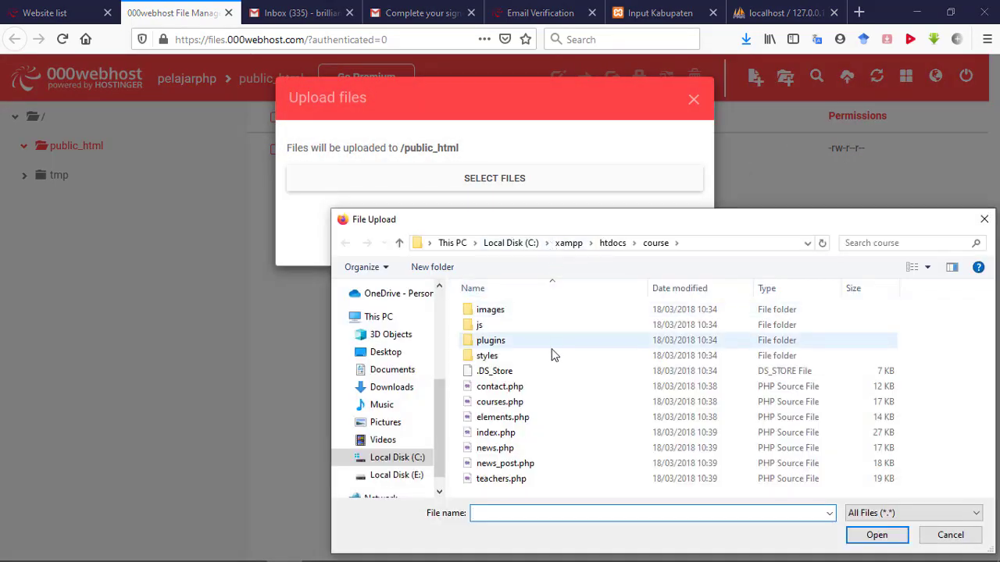
{"action": "left_click", "coordinate": [613, 243]}
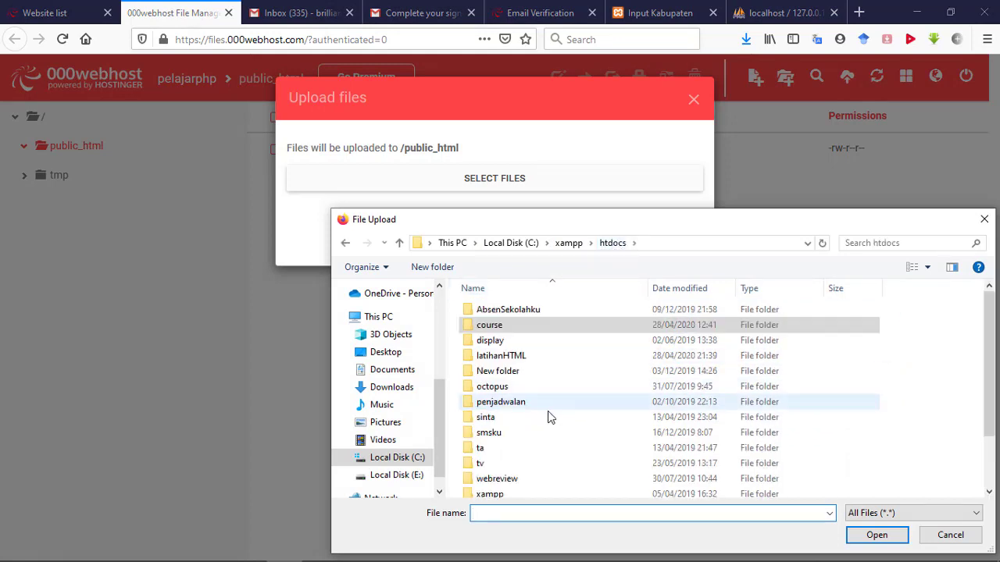
{"action": "double_click", "coordinate": [509, 356]}
{"action": "left_click", "coordinate": [510, 344]}
{"action": "double_click", "coordinate": [507, 342]}
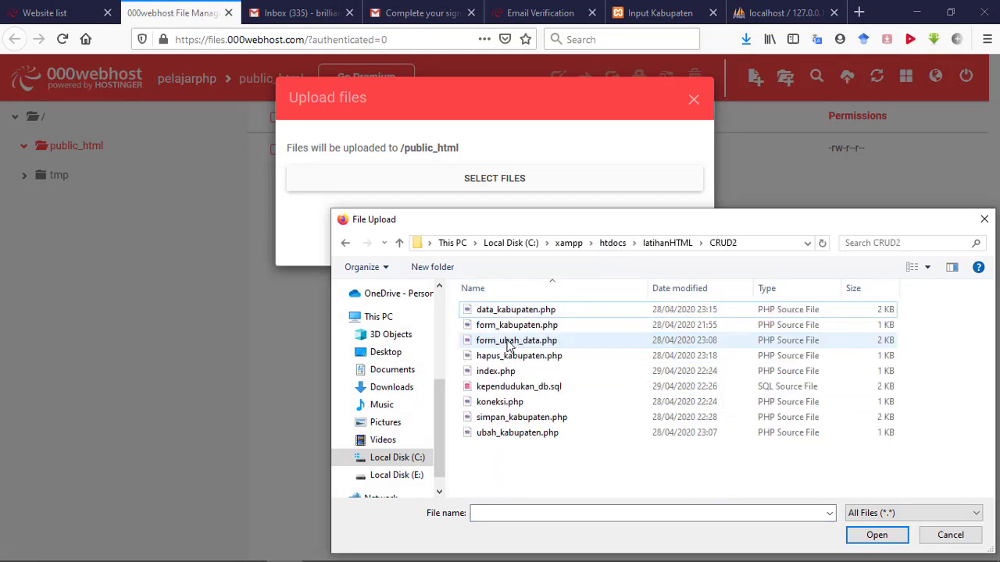
- Upload all nine CRUD2 files into public_html, then return to the root folder
{"action": "left_click_drag", "start_coordinate": [482, 466], "coordinate": [598, 305]}
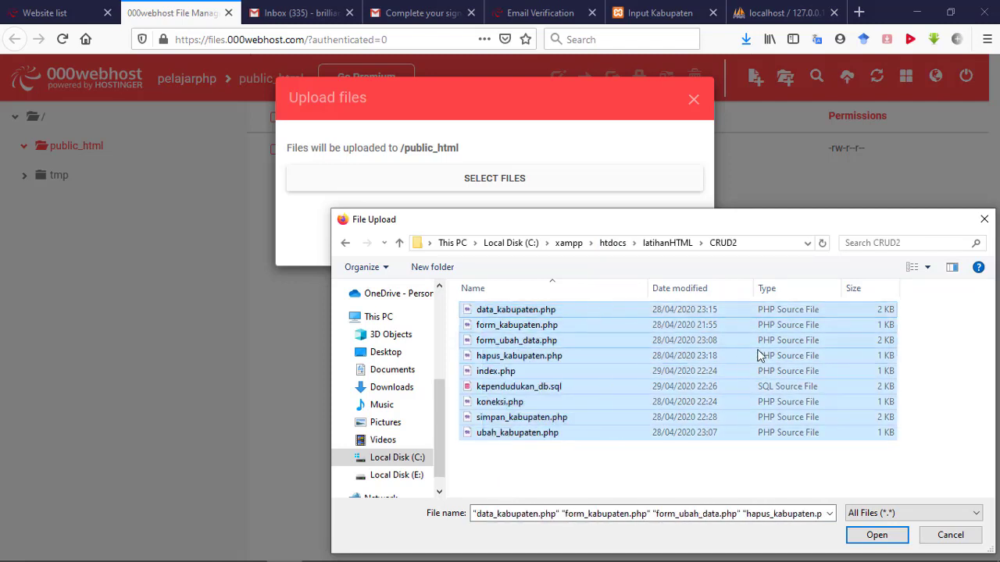
{"action": "left_click", "coordinate": [876, 536]}
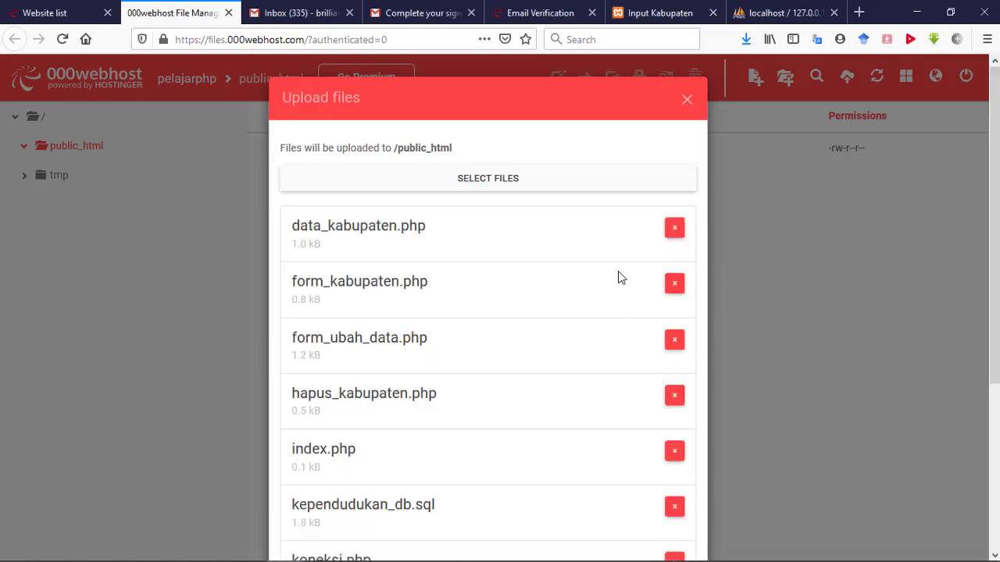
{"action": "scroll", "coordinate": [829, 349], "scroll_direction": "down", "scroll_amount": 3}
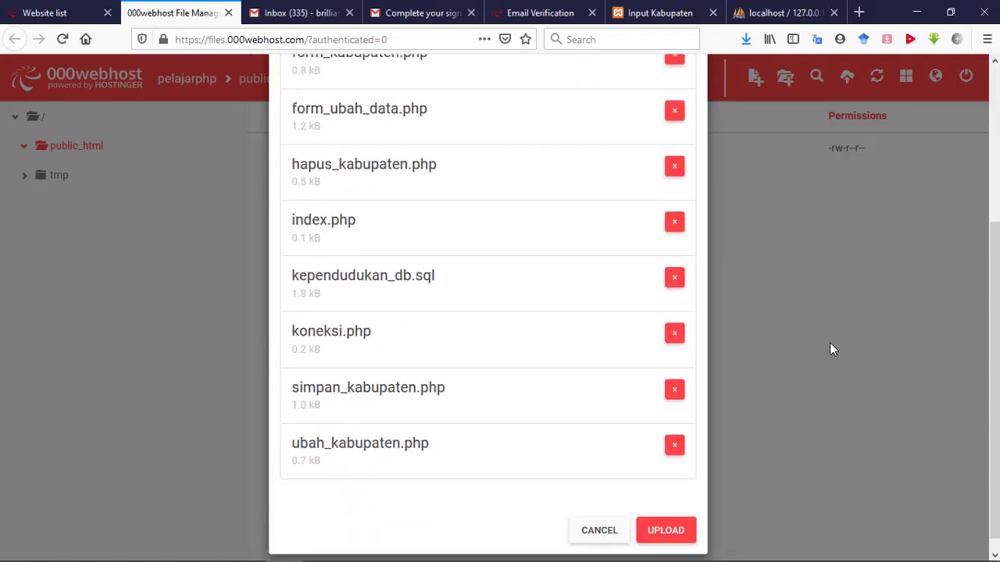
{"action": "left_click", "coordinate": [669, 523]}
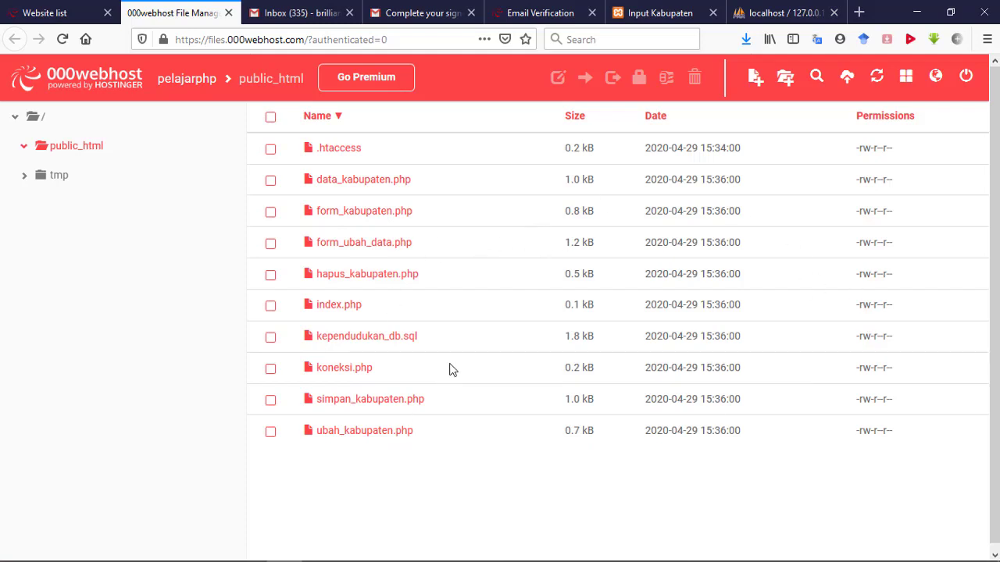
{"action": "left_click", "coordinate": [180, 85]}
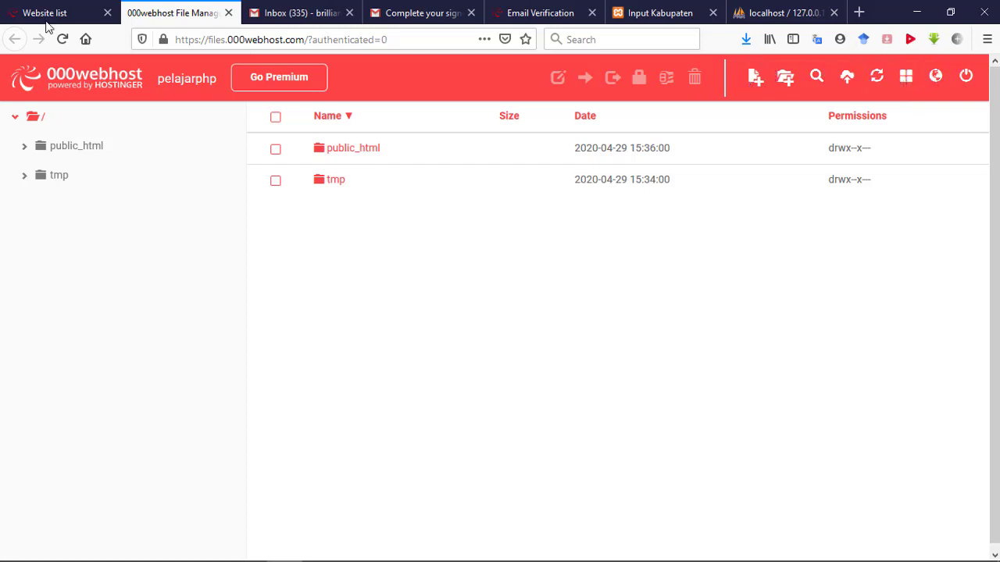
- Return to the My Websites list showing pelajarphp running
{"action": "left_click", "coordinate": [69, 11]}
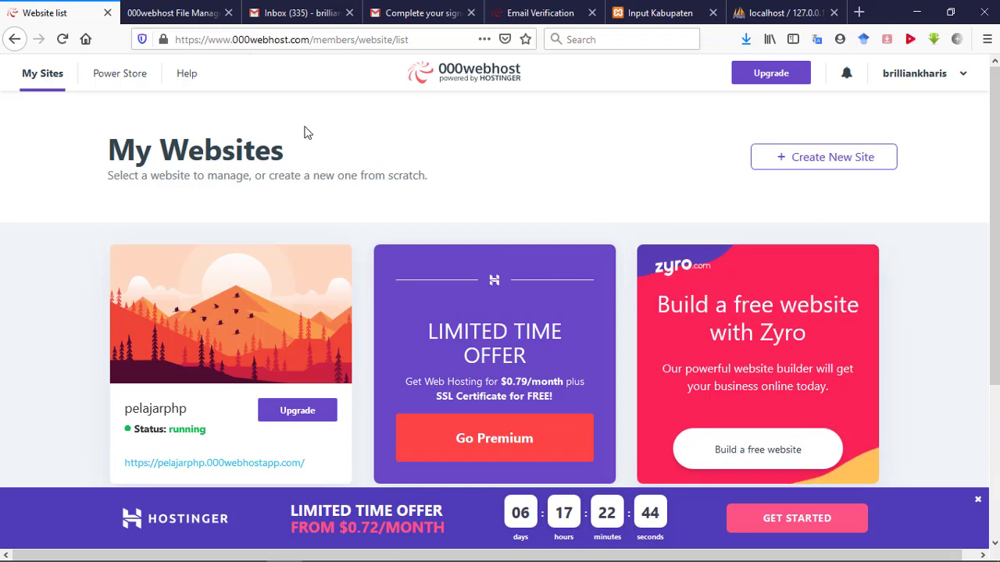
{"action": "left_click", "coordinate": [150, 12]}
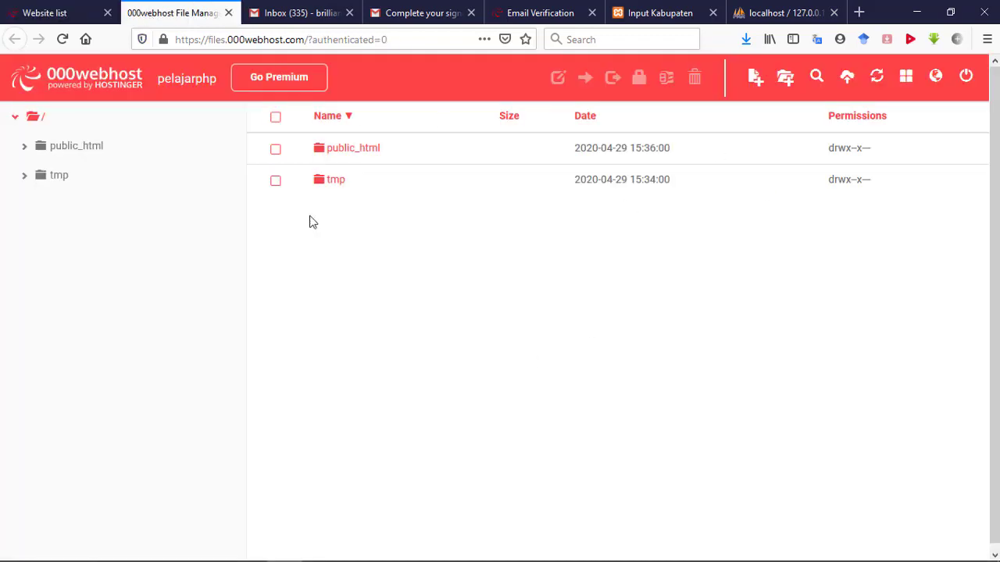
{"action": "left_click", "coordinate": [57, 13]}
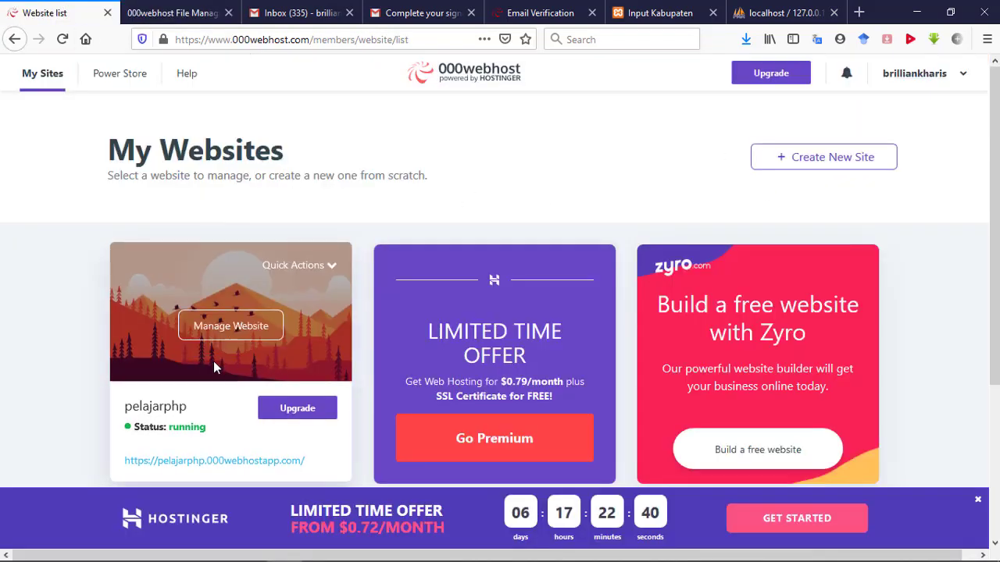
{"action": "scroll", "coordinate": [213, 361], "scroll_direction": "down", "scroll_amount": 2}
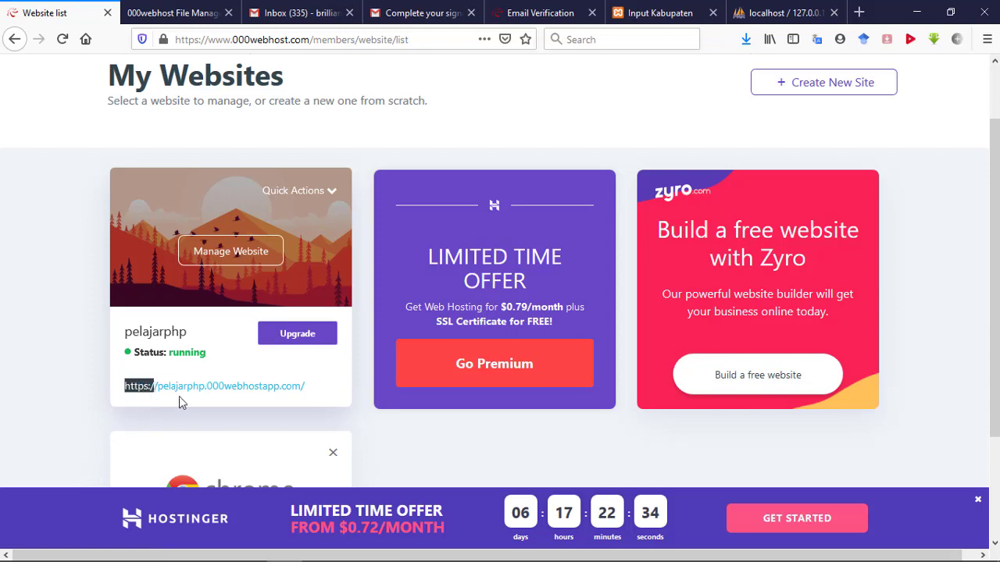
- Copy the pelajarphp.000webhostapp.com URL from the site card and load it in another tab
{"action": "left_click_drag", "start_coordinate": [179, 396], "coordinate": [275, 396]}
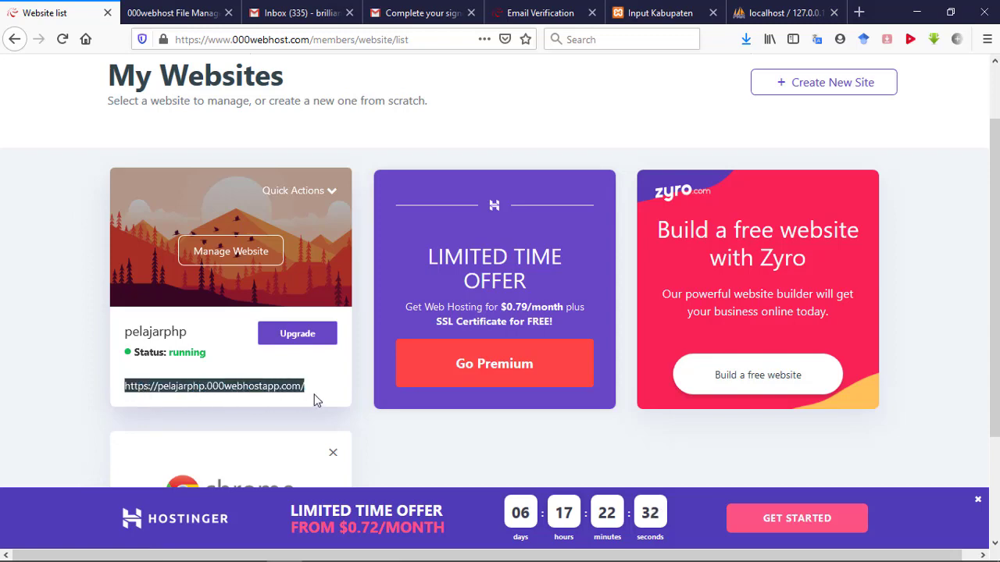
{"action": "left_click", "coordinate": [295, 12]}
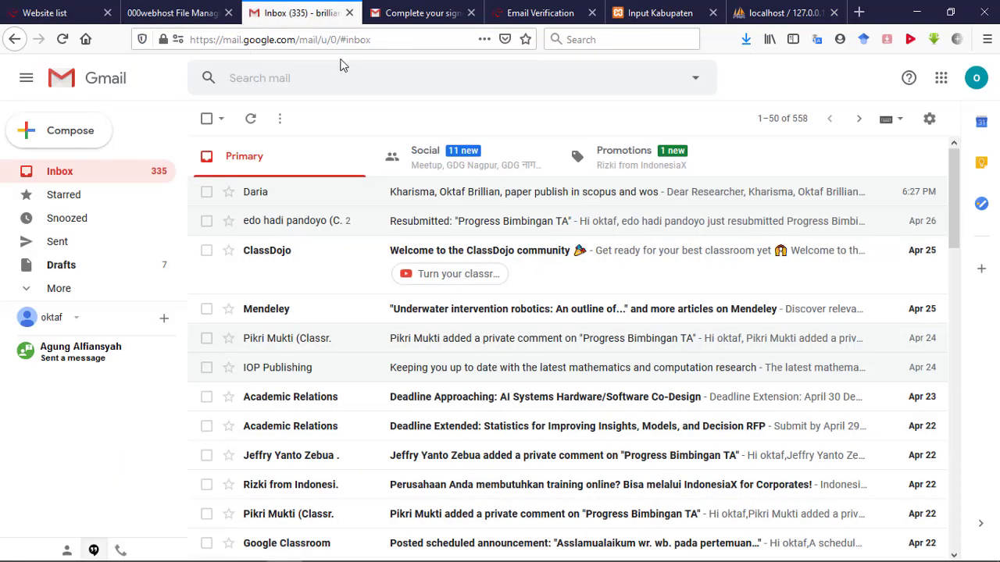
{"action": "left_click", "coordinate": [353, 39]}
{"action": "type", "text": "https://pelajarphp.000webhostapp.com/"}
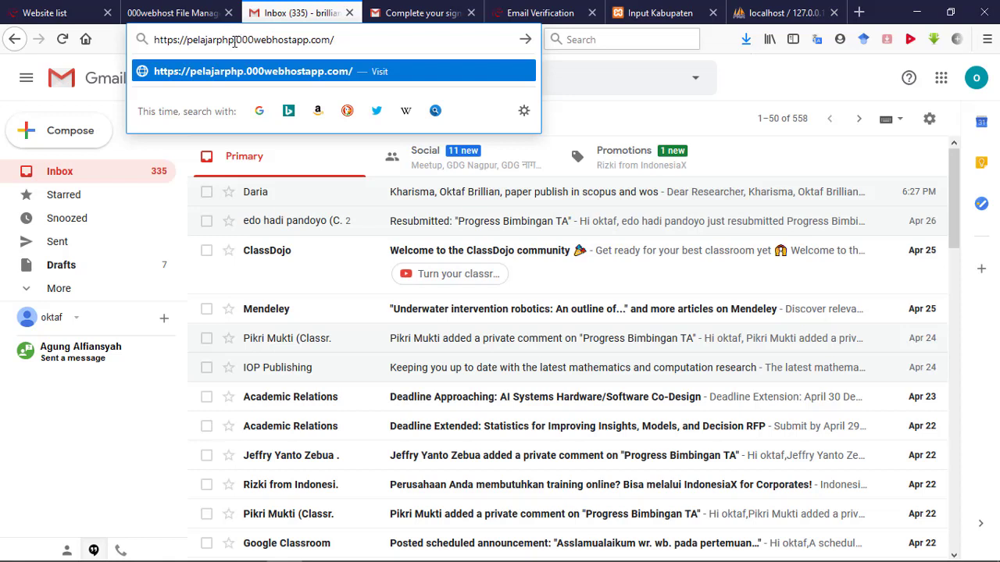
{"action": "left_click_drag", "start_coordinate": [234, 41], "coordinate": [297, 39]}
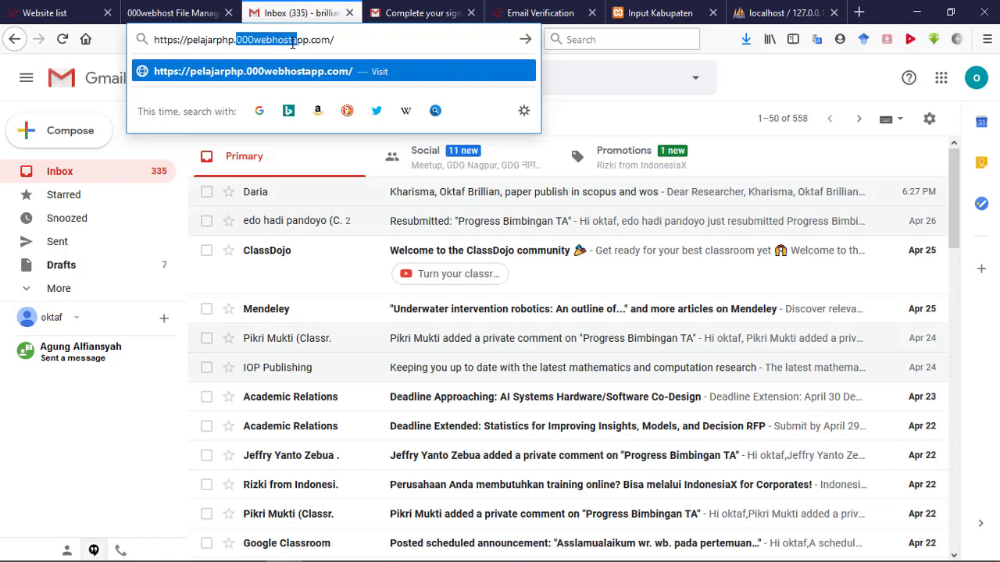
{"action": "left_click", "coordinate": [353, 41]}
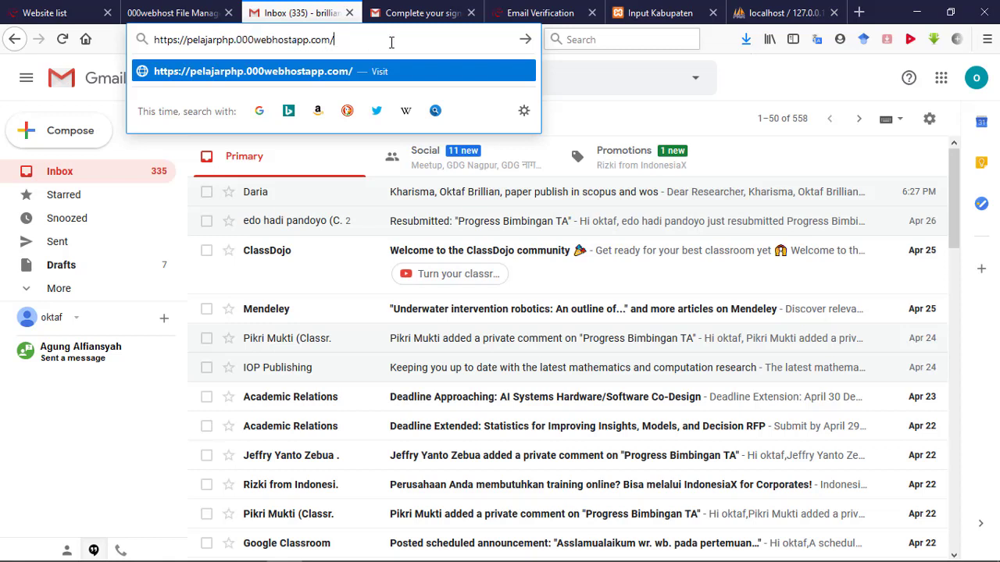
{"action": "key", "text": "Return"}
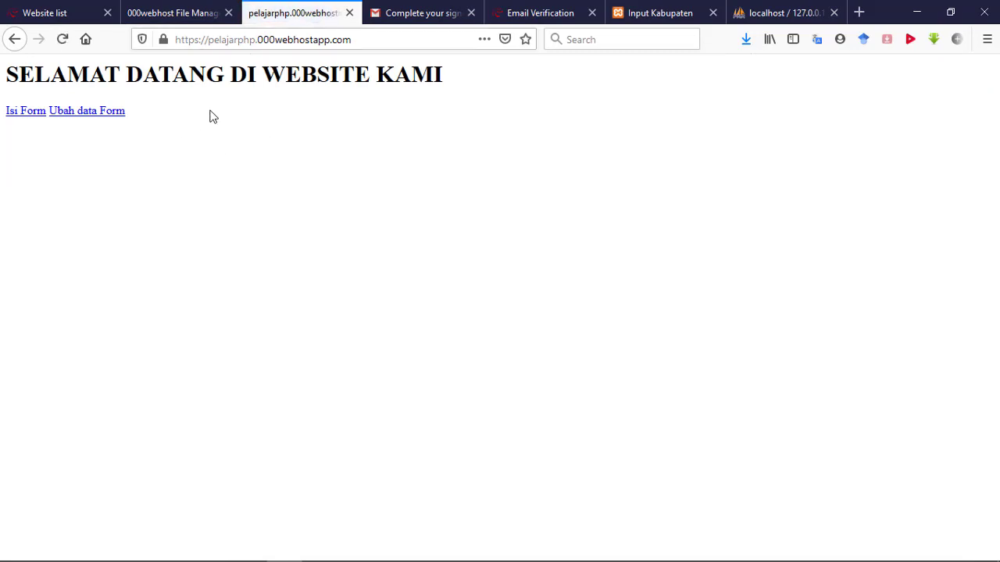
- Open the live site's Isi Form input page
{"action": "left_click_drag", "start_coordinate": [178, 39], "coordinate": [364, 39]}
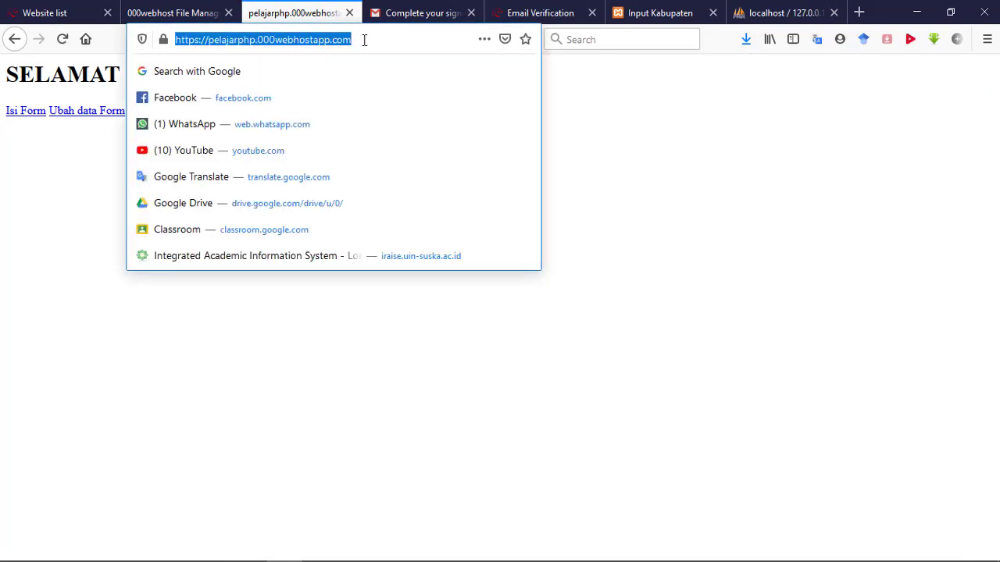
{"action": "left_click", "coordinate": [68, 192]}
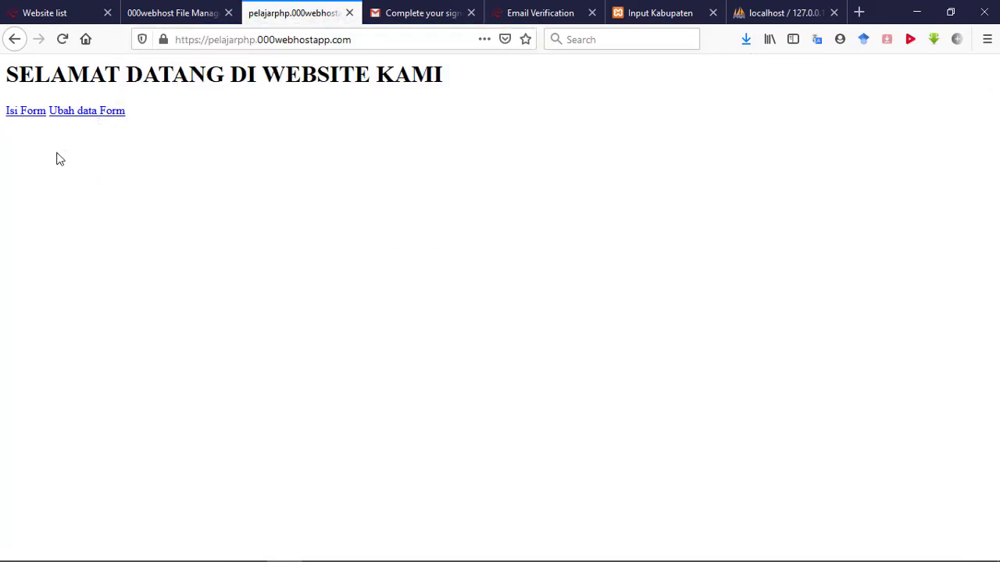
{"action": "left_click", "coordinate": [24, 113]}
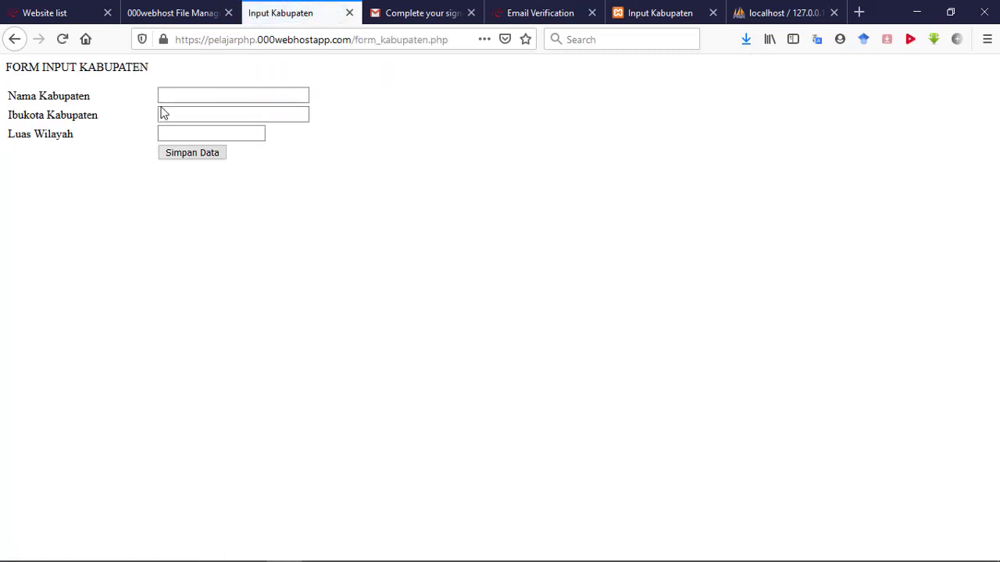
- Enter kabupaten ponorogo, ibukota surabaya, luas 0000, and submit with Simpan Data
{"action": "left_click", "coordinate": [177, 96]}
{"action": "type", "text": "ponorogo"}
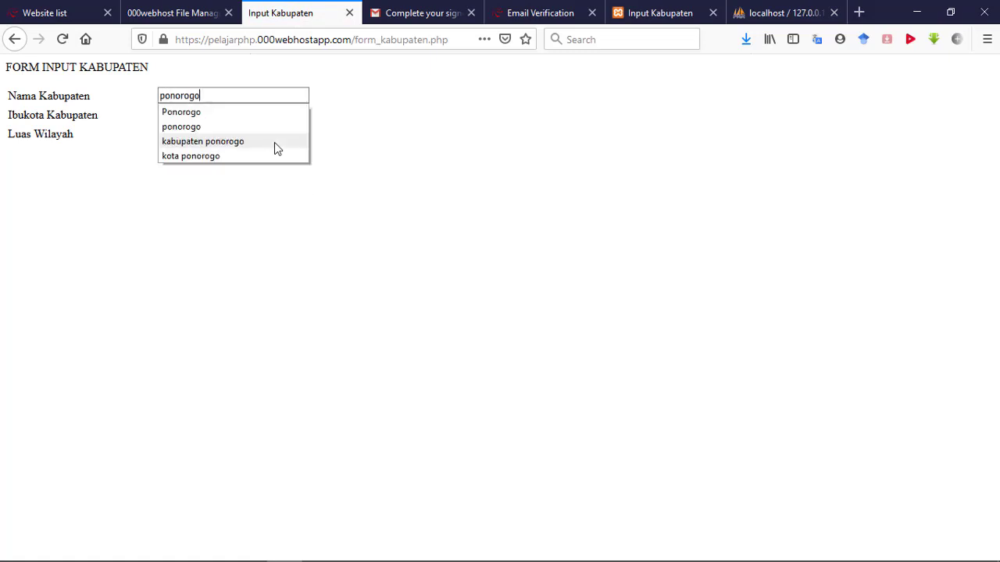
{"action": "key", "text": "Tab"}
{"action": "type", "text": "surabaya"}
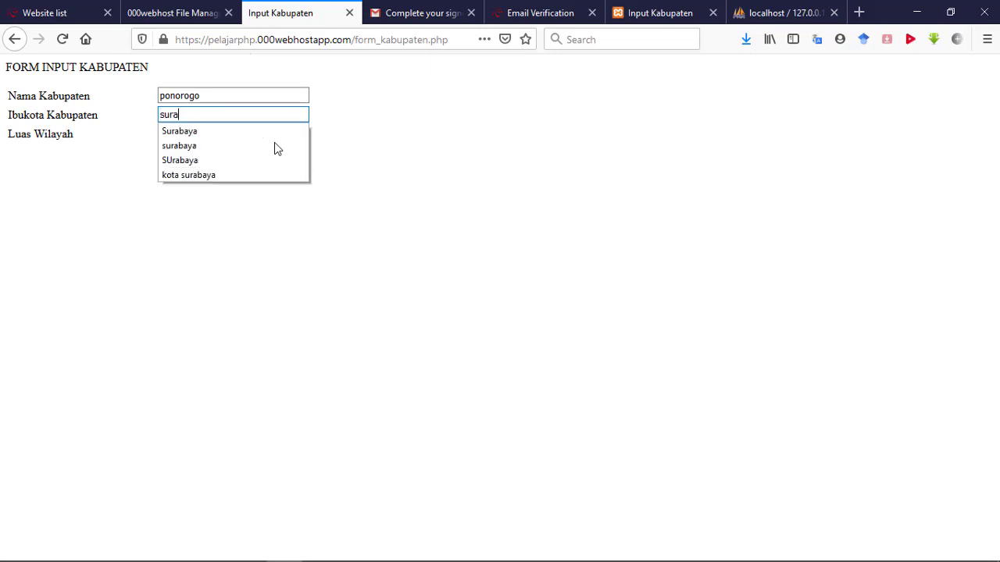
{"action": "key", "text": "Tab"}
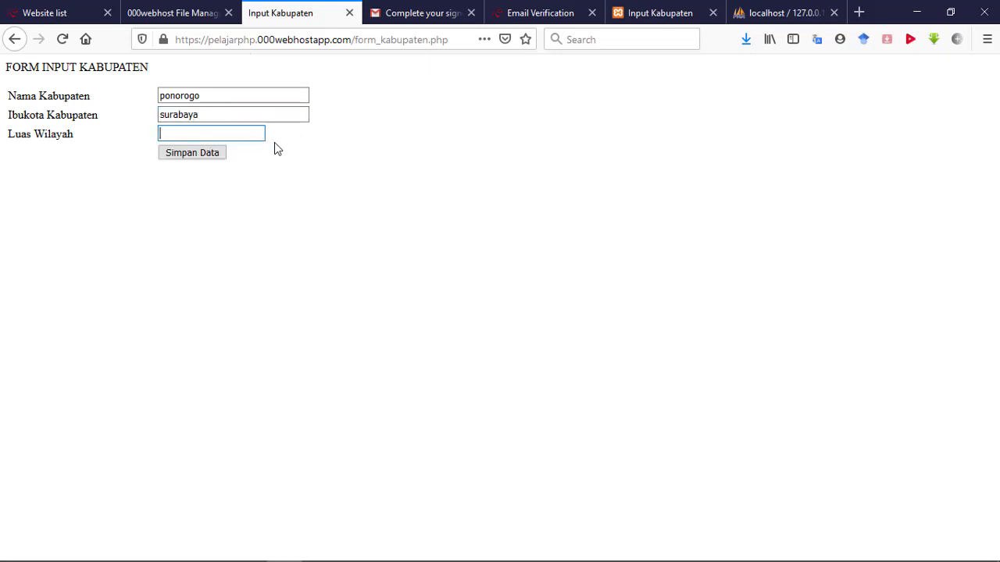
{"action": "type", "text": "0000"}
{"action": "left_click", "coordinate": [289, 150]}
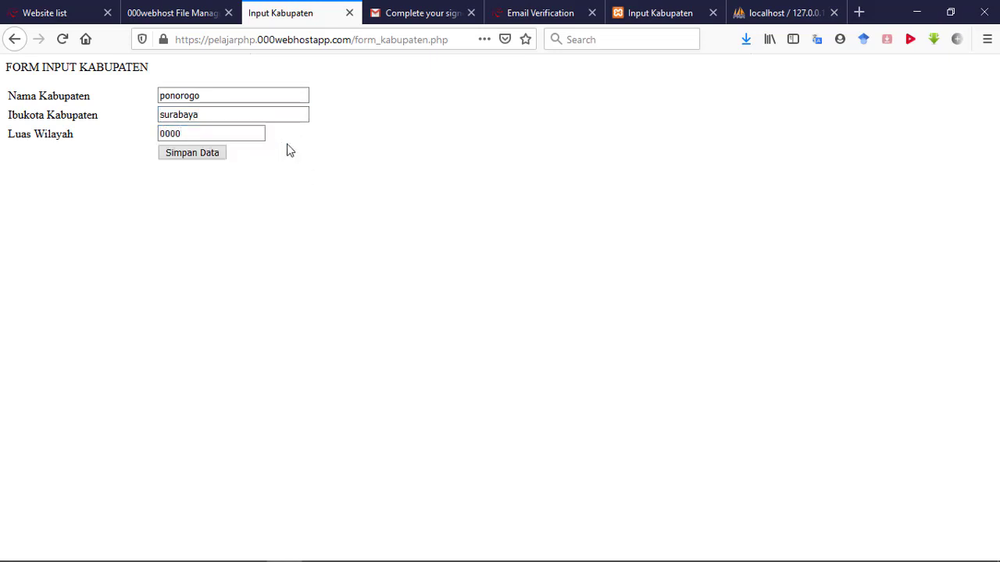
{"action": "left_click", "coordinate": [195, 155]}
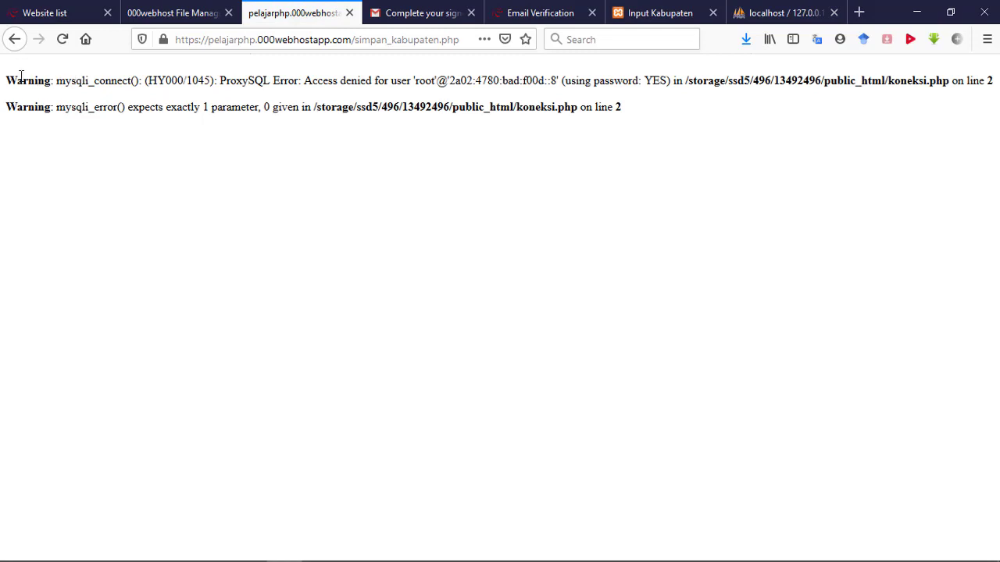
- Select the mysqli_connect access-denied warning, then return to the Website list tab
{"action": "left_click_drag", "start_coordinate": [6, 81], "coordinate": [636, 109]}
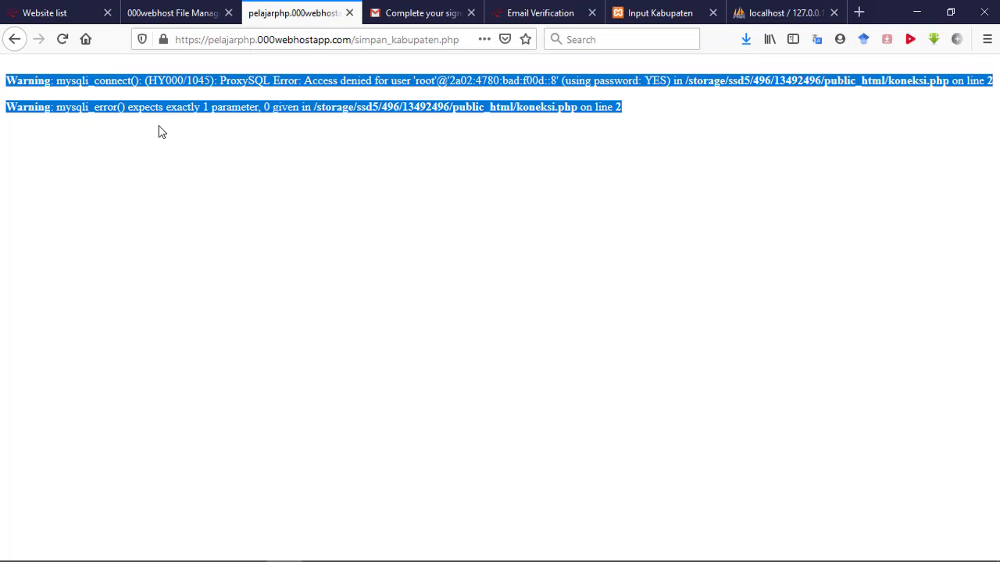
{"action": "left_click", "coordinate": [69, 15]}
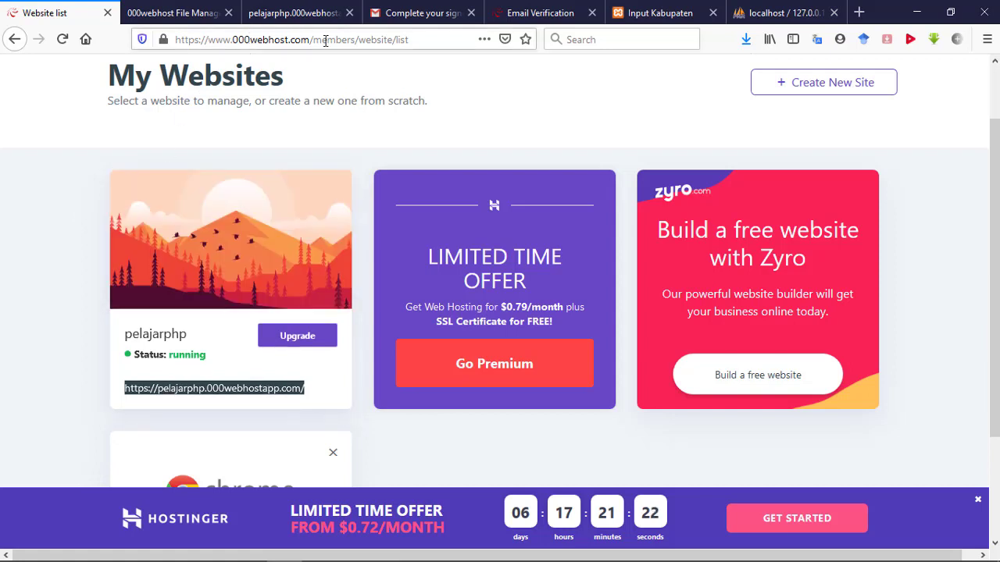
- Open Manage Website for pelajarphp, then Tools > Database Manager
{"action": "left_click_drag", "start_coordinate": [238, 42], "coordinate": [284, 43]}
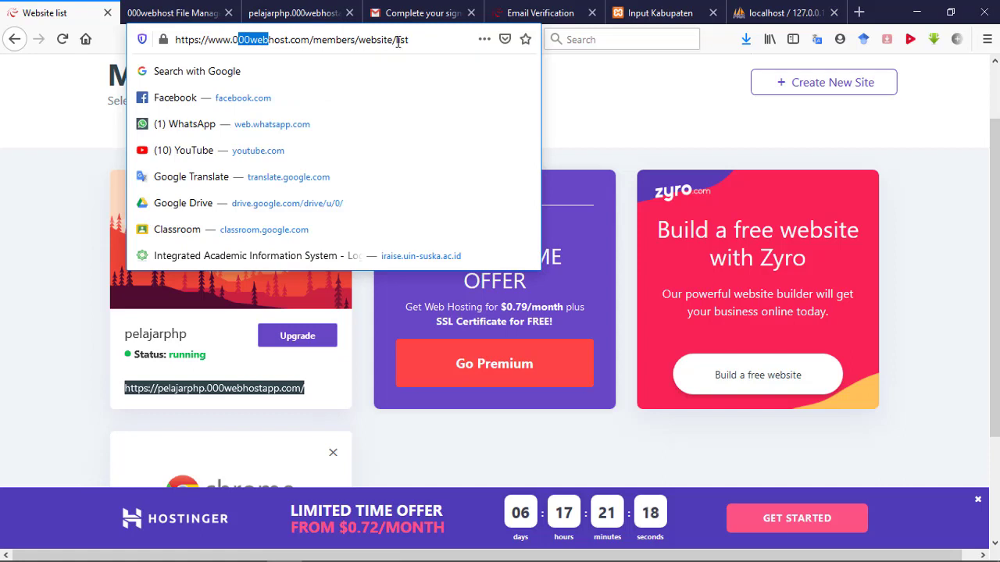
{"action": "left_click", "coordinate": [559, 107]}
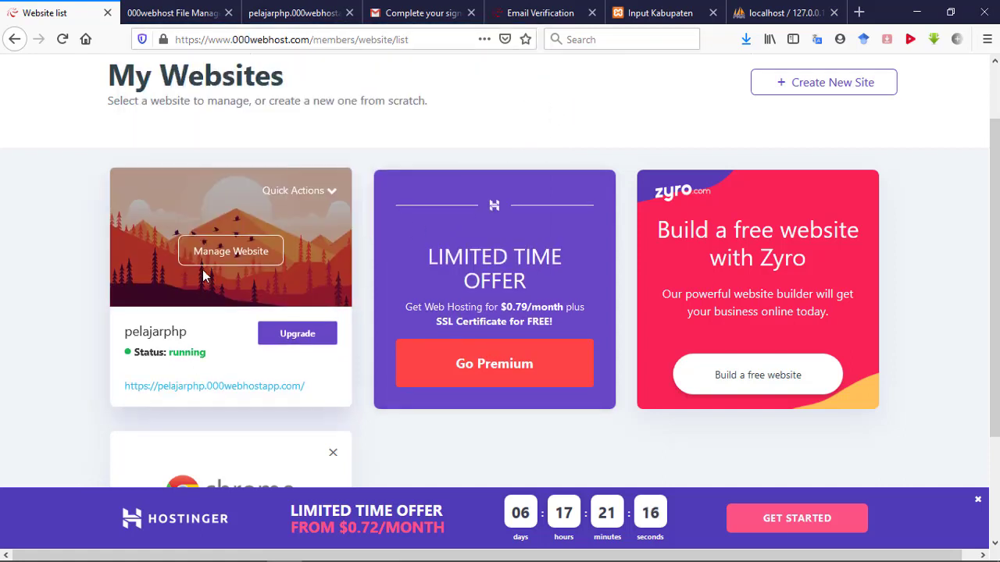
{"action": "left_click", "coordinate": [217, 258]}
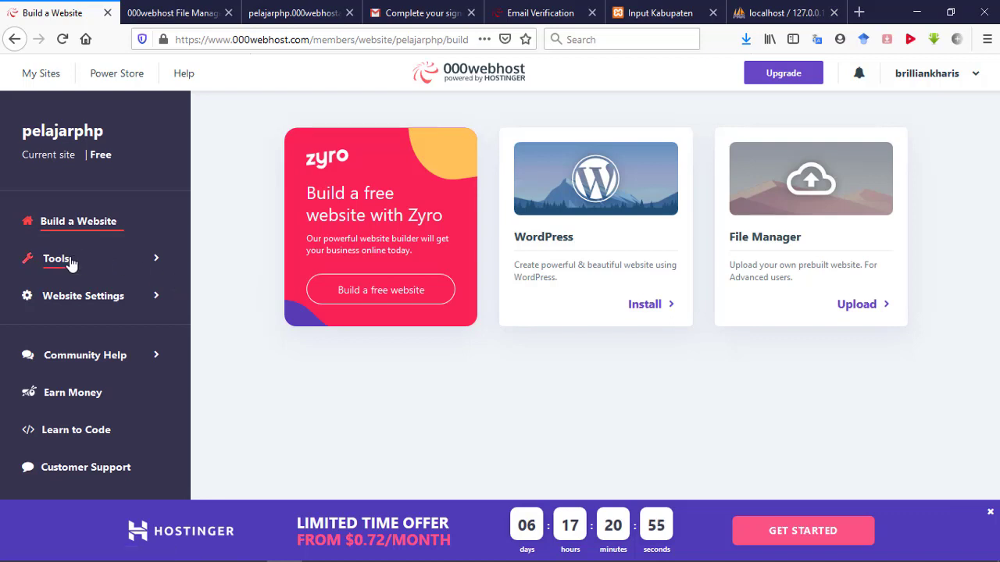
{"action": "left_click", "coordinate": [47, 258]}
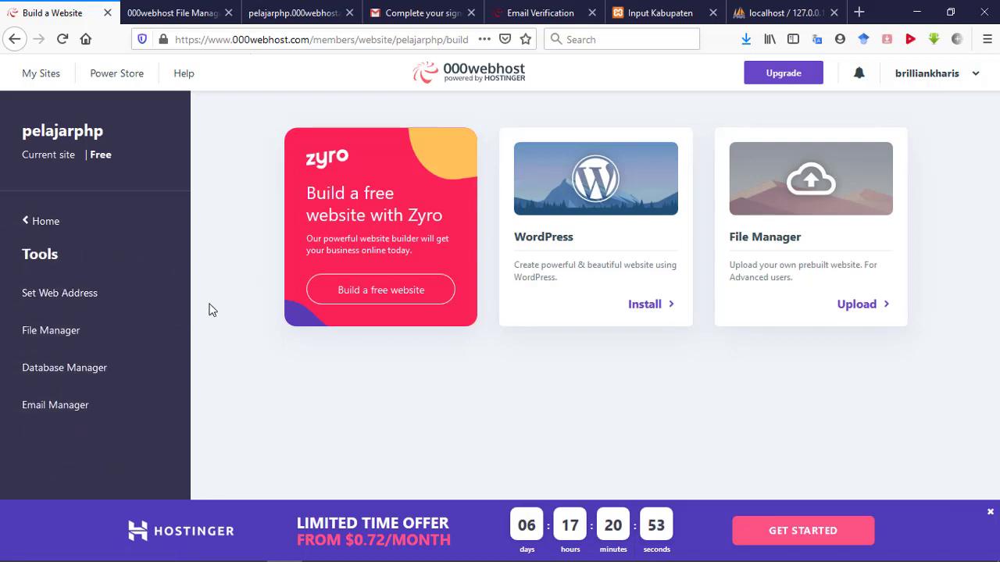
{"action": "left_click", "coordinate": [77, 378]}
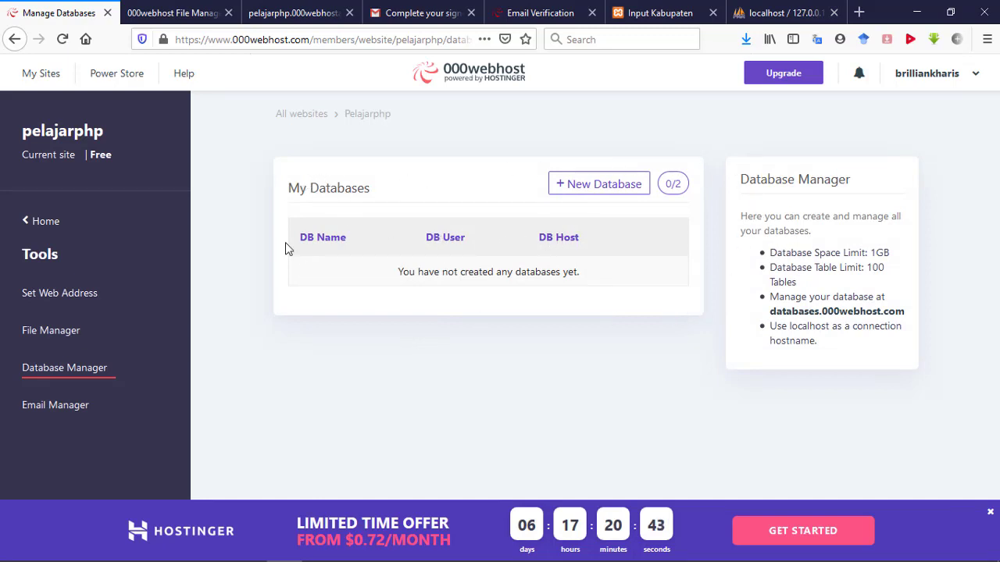
- Start a new database and name it kependudukan_db
{"action": "left_click", "coordinate": [588, 190]}
{"action": "left_click", "coordinate": [471, 160]}
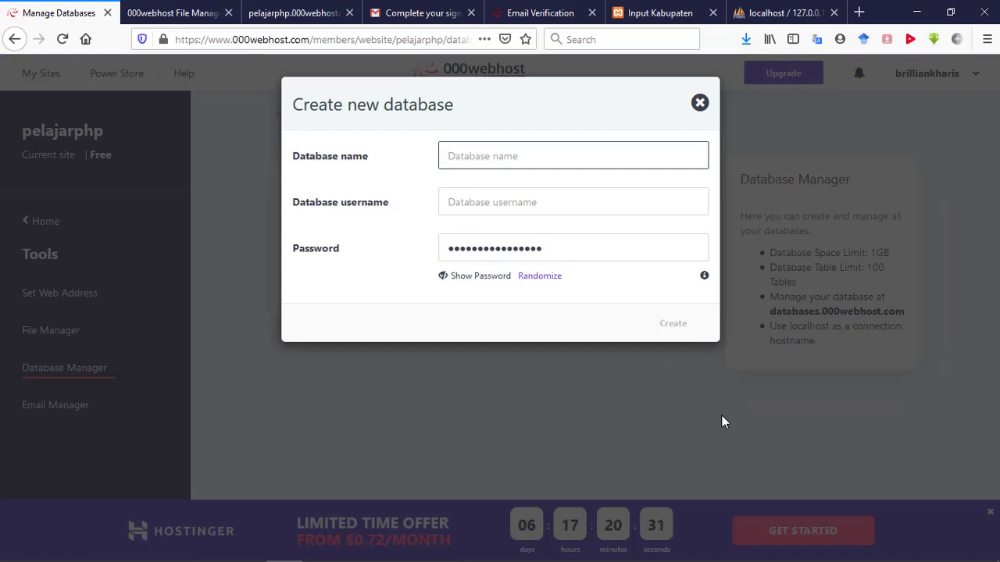
{"action": "type", "text": "kenduduka"}
{"action": "key", "text": "BackSpace"}
{"action": "key", "text": "BackSpace"}
{"action": "key", "text": "BackSpace"}
{"action": "key", "text": "BackSpace"}
{"action": "key", "text": "BackSpace"}
{"action": "key", "text": "BackSpace"}
{"action": "key", "text": "BackSpace"}
{"action": "key", "text": "BackSpace"}
{"action": "key", "text": "BackSpace"}
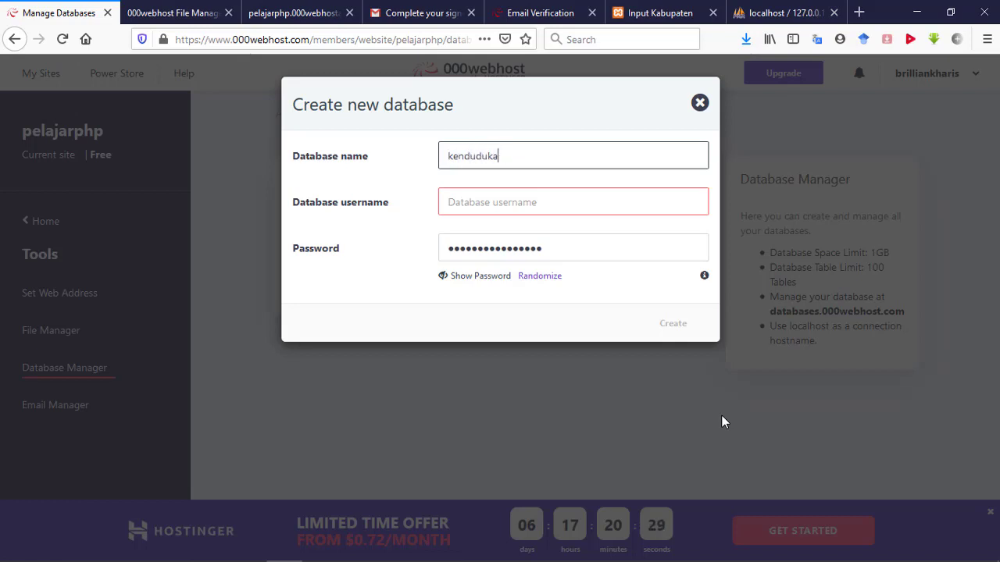
{"action": "type", "text": "kependudukan"}
{"action": "type", "text": "_db"}
- Enter pelajarphp as the database username and replace the prefilled password
{"action": "left_click", "coordinate": [527, 203]}
{"action": "left_click", "coordinate": [375, 237]}
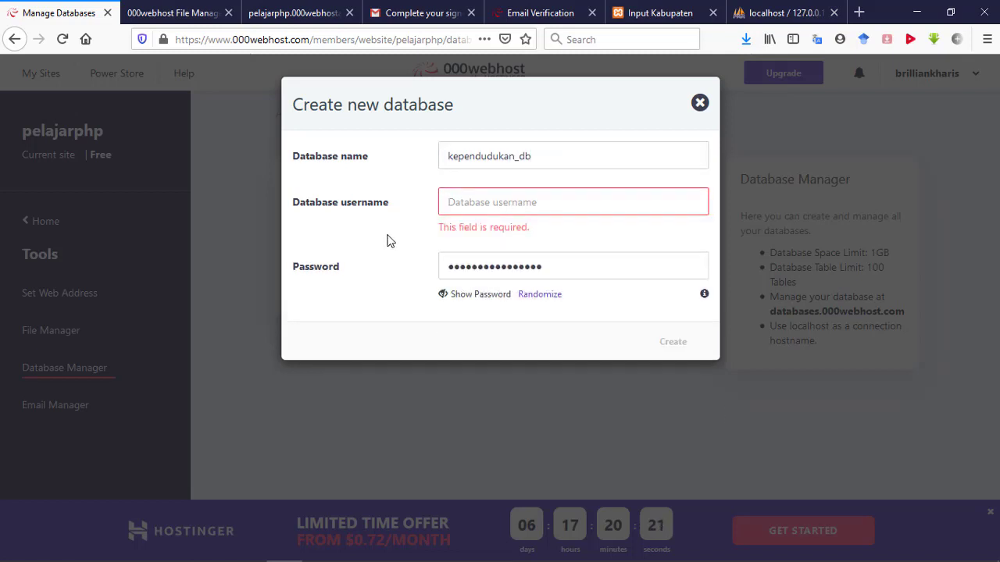
{"action": "left_click", "coordinate": [480, 208]}
{"action": "left_click", "coordinate": [378, 329]}
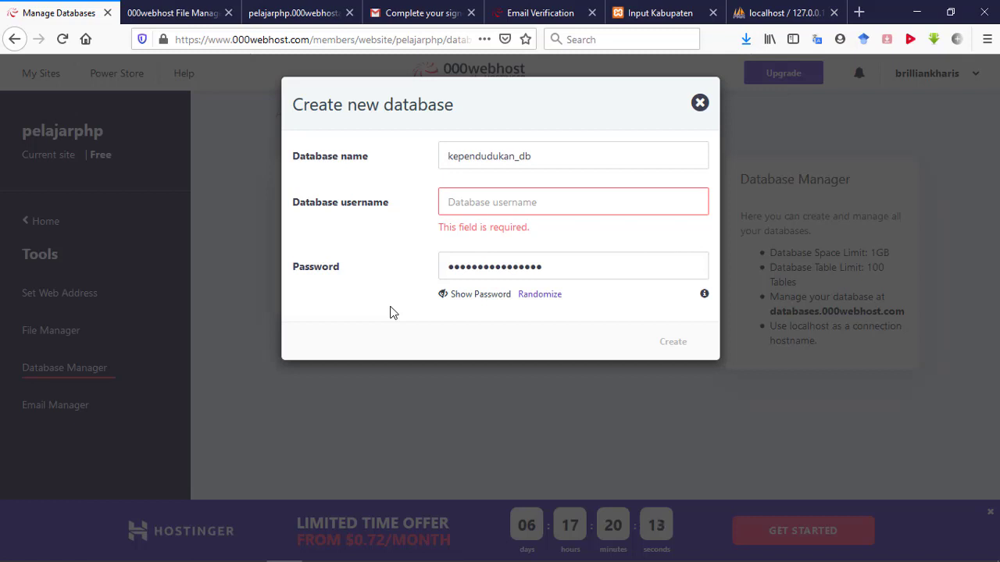
{"action": "left_click", "coordinate": [504, 204]}
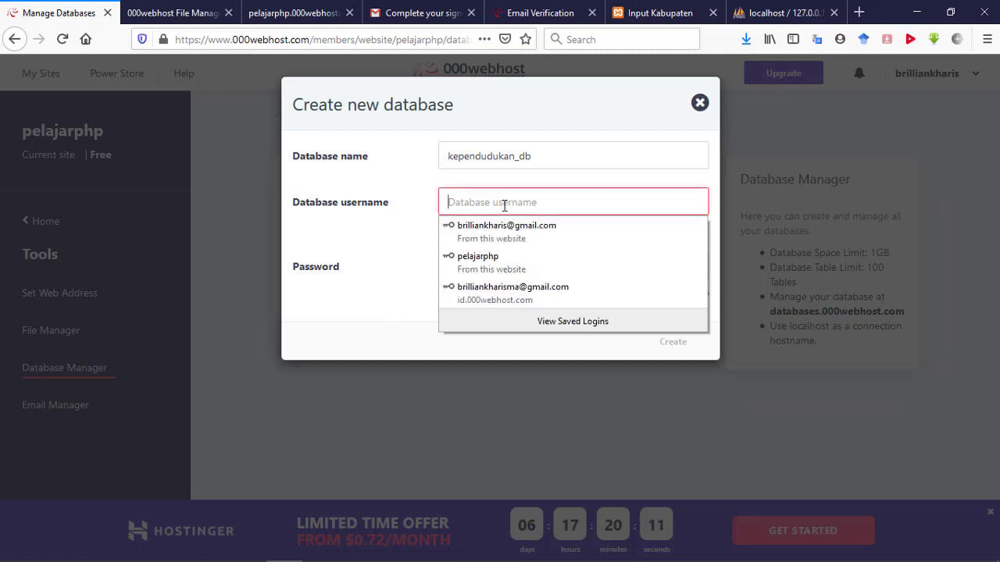
{"action": "type", "text": "kep"}
{"action": "key", "text": "BackSpace"}
{"action": "key", "text": "BackSpace"}
{"action": "key", "text": "BackSpace"}
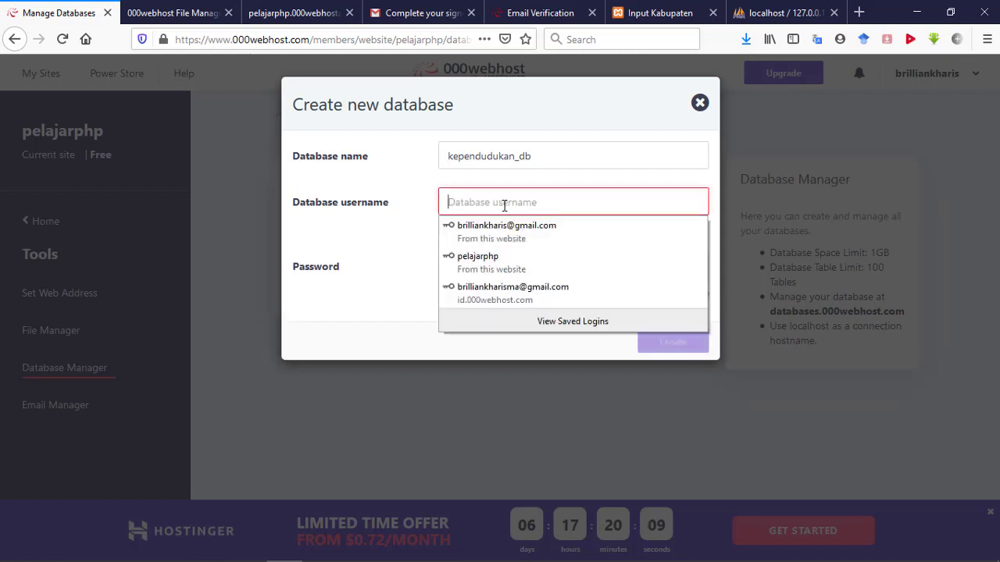
{"action": "type", "text": "pelajarphp"}
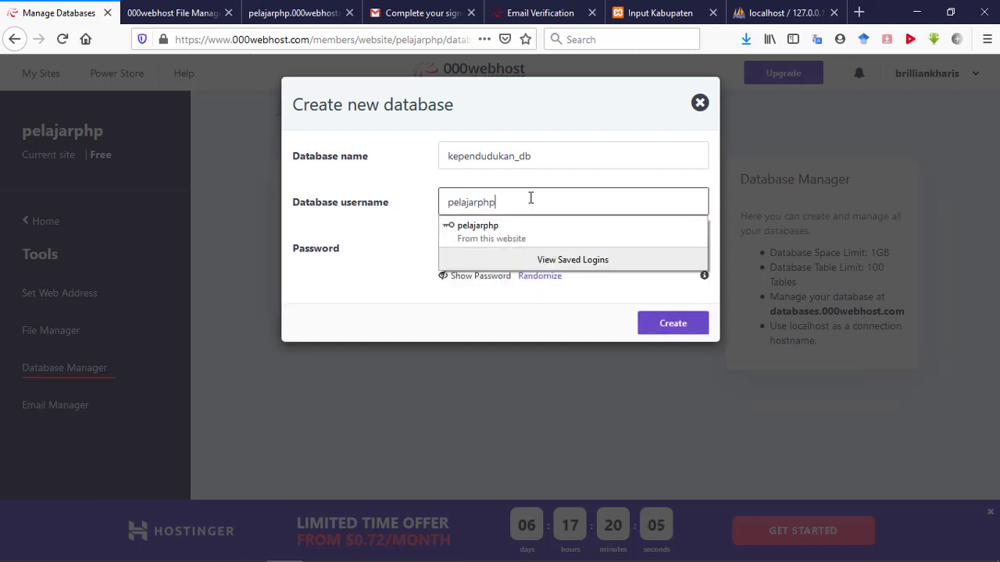
{"action": "left_click", "coordinate": [400, 237]}
{"action": "left_click_drag", "start_coordinate": [542, 249], "coordinate": [417, 248]}
{"action": "type", "text": "●●●●●●●●"}
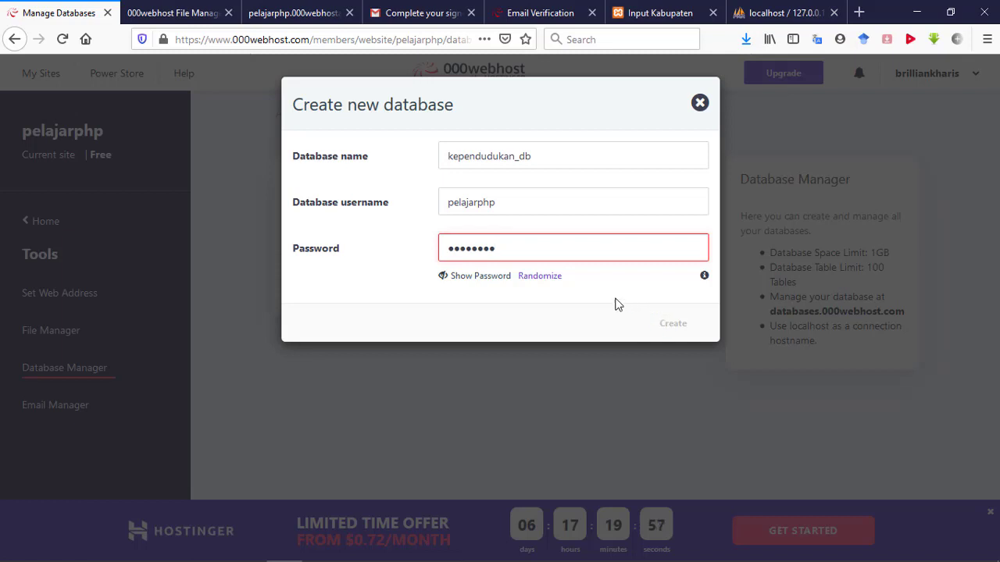
- Replace the rejected database password with longer candidate passwords to satisfy validation
{"action": "left_click", "coordinate": [615, 296]}
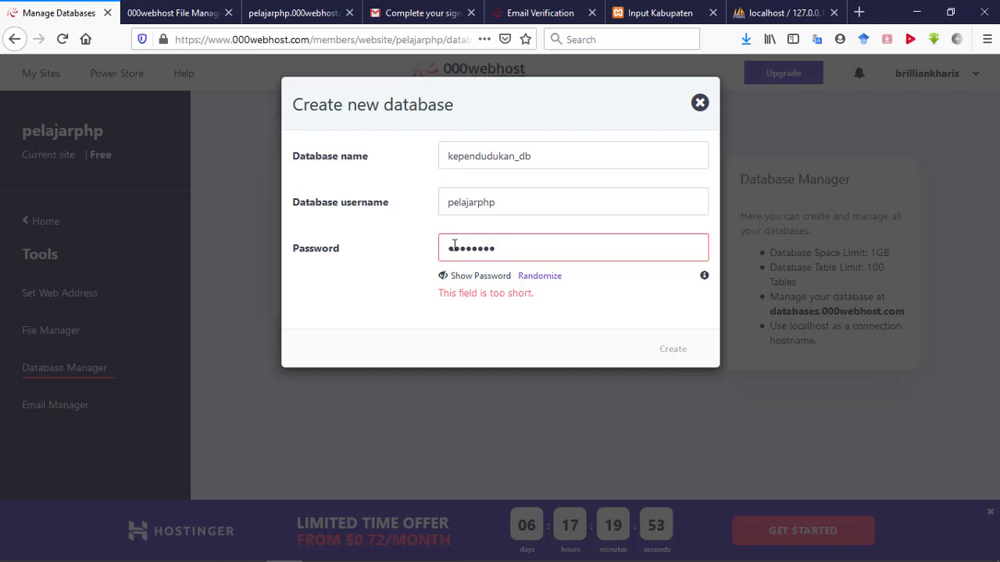
{"action": "left_click_drag", "start_coordinate": [492, 250], "coordinate": [386, 254]}
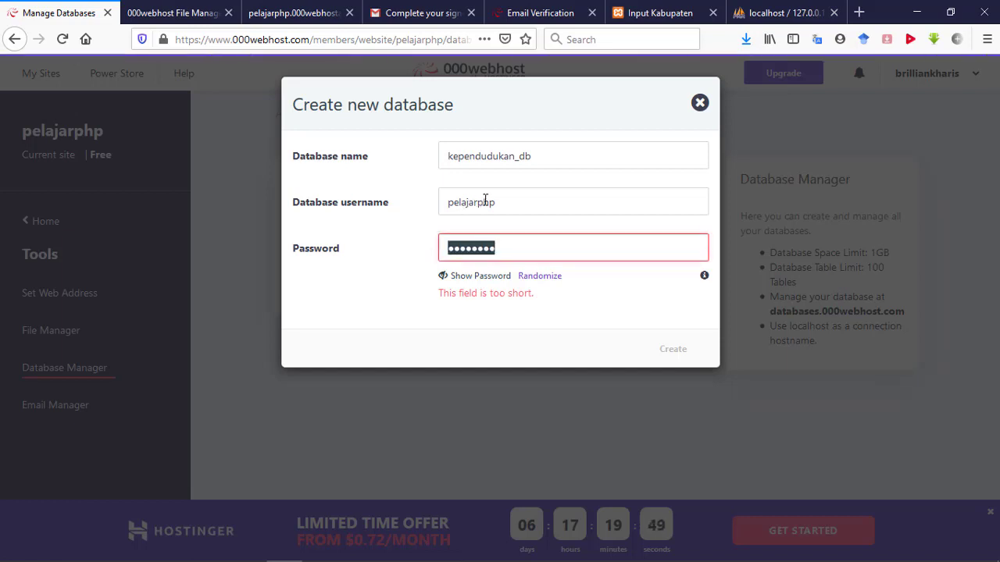
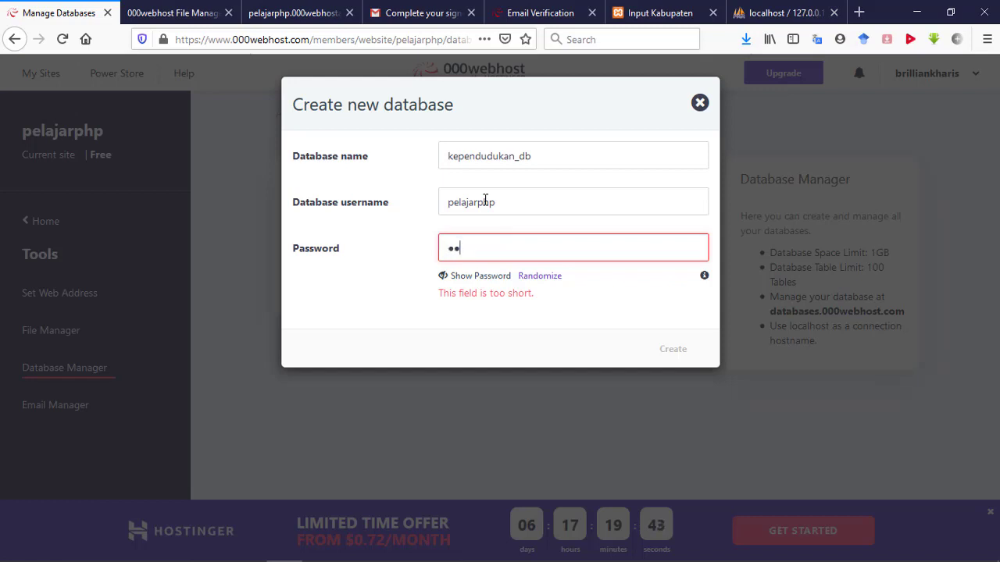
{"action": "key", "text": "ctrl+a"}
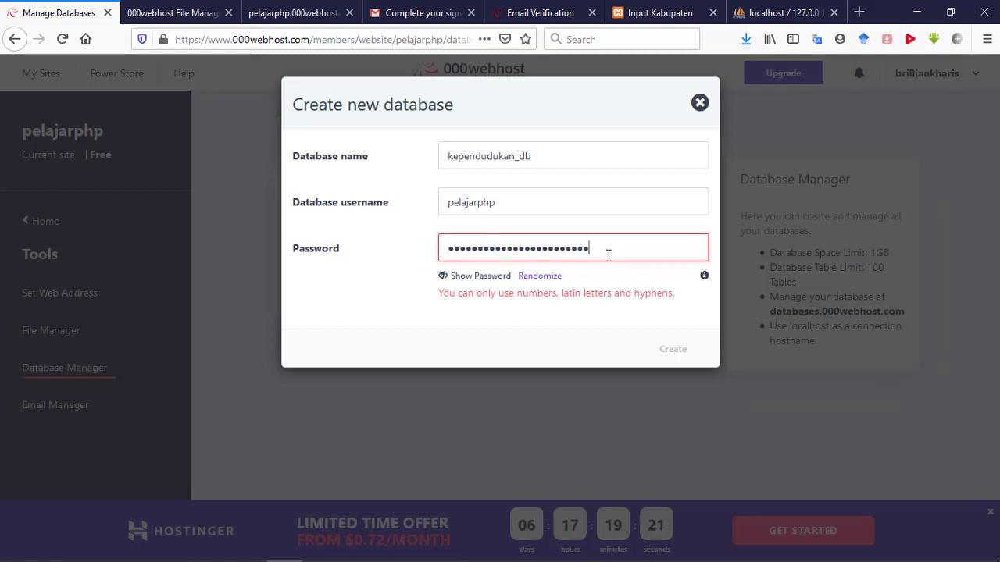
- Enter a valid password that clears the errors and create the kependudukan_db database
{"action": "key", "text": "ctrl+a"}
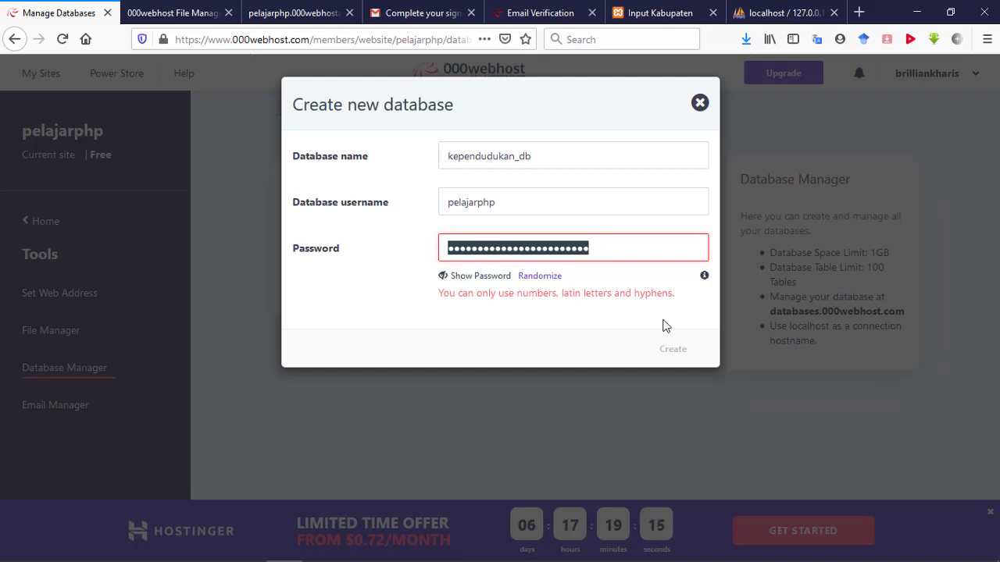
{"action": "type", "text": "••••"}
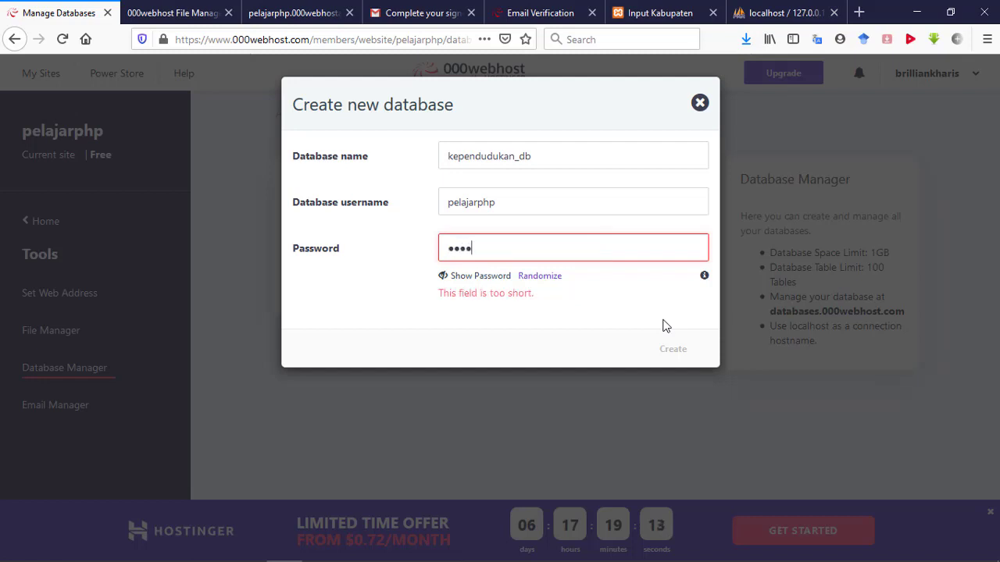
{"action": "type", "text": "••••••"}
{"action": "key", "text": "BackSpace"}
{"action": "key", "text": "BackSpace"}
{"action": "key", "text": "BackSpace"}
{"action": "key", "text": "BackSpace"}
{"action": "key", "text": "BackSpace"}
{"action": "key", "text": "BackSpace"}
{"action": "key", "text": "BackSpace"}
{"action": "key", "text": "BackSpace"}
{"action": "key", "text": "BackSpace"}
{"action": "key", "text": "BackSpace"}
{"action": "type", "text": "•••••••••"}
{"action": "type", "text": "••"}
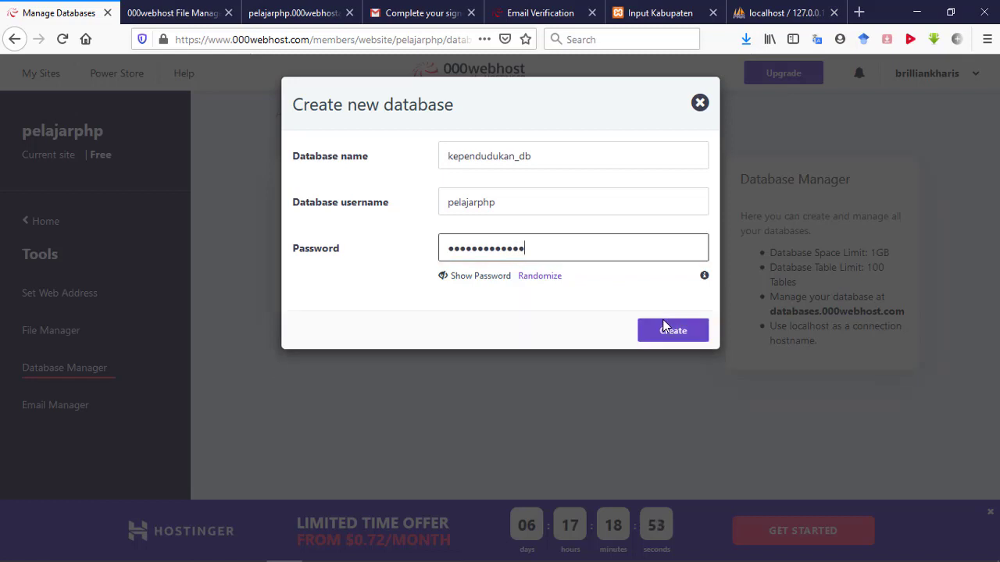
{"action": "type", "text": "•••••"}
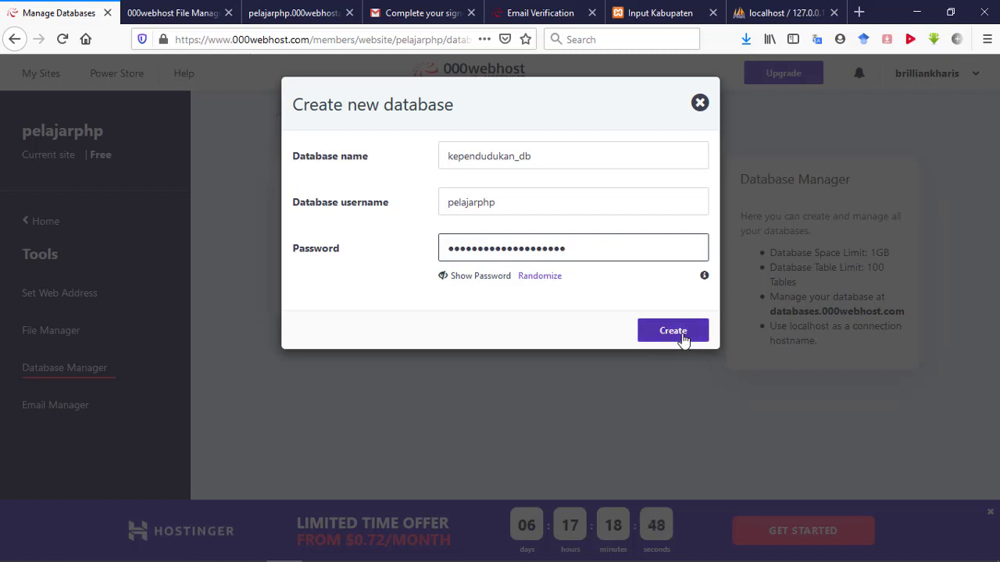
{"action": "left_click", "coordinate": [673, 331]}
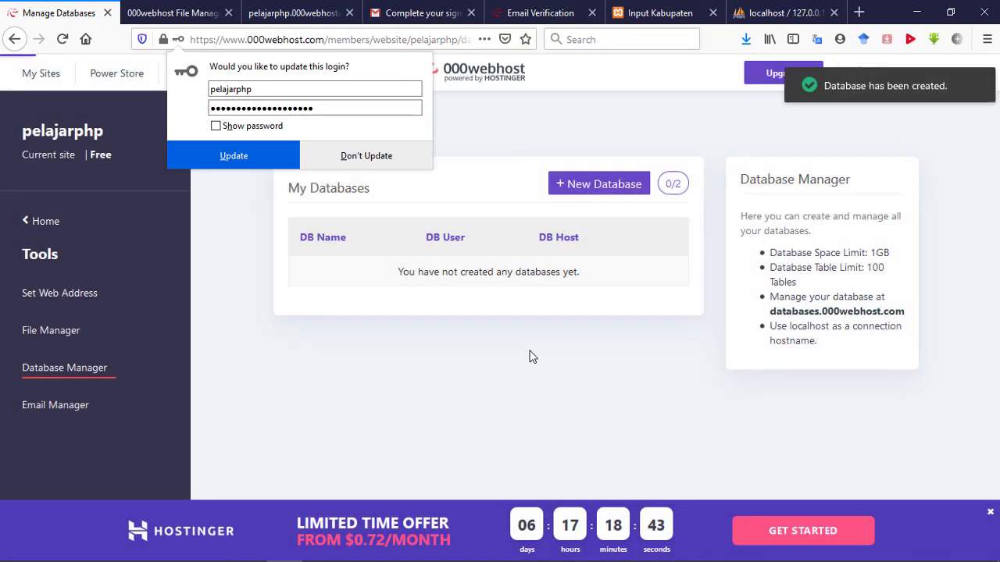
- Decline Firefox's offer to update the saved login for this site
{"action": "left_click", "coordinate": [360, 156]}
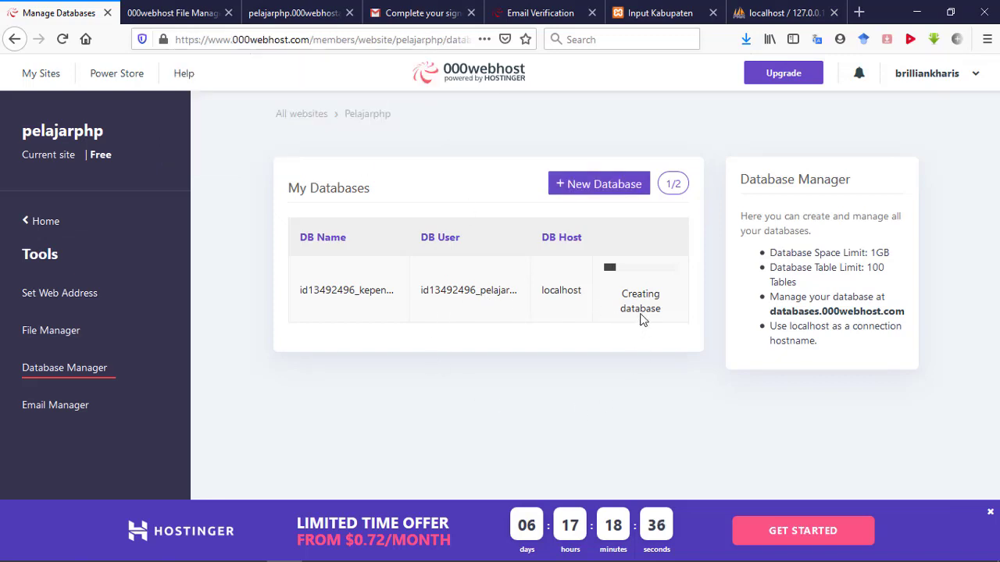
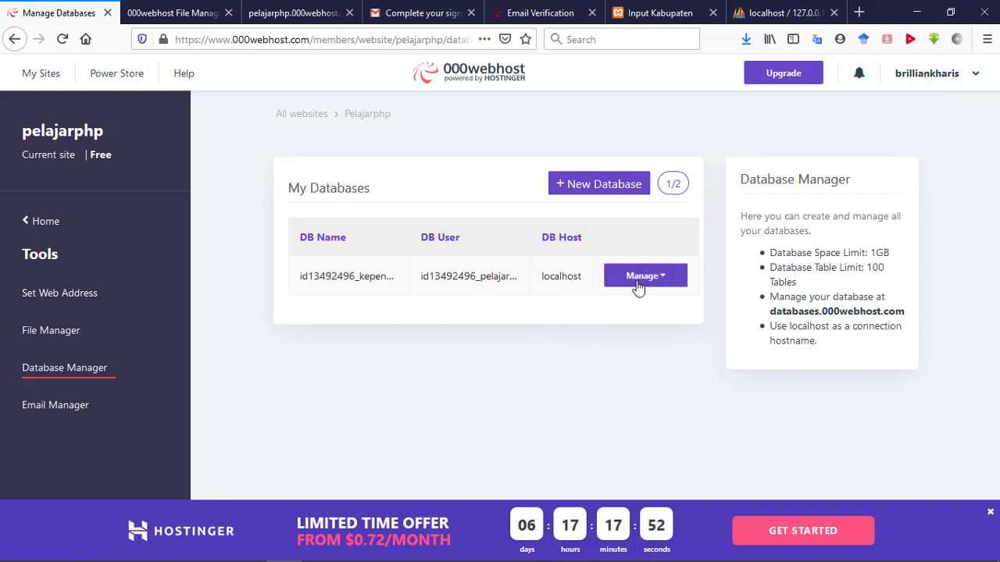
- From the kependudukan_db row's Manage menu, launch PhpMyAdmin in a new tab
{"action": "left_click", "coordinate": [665, 278]}
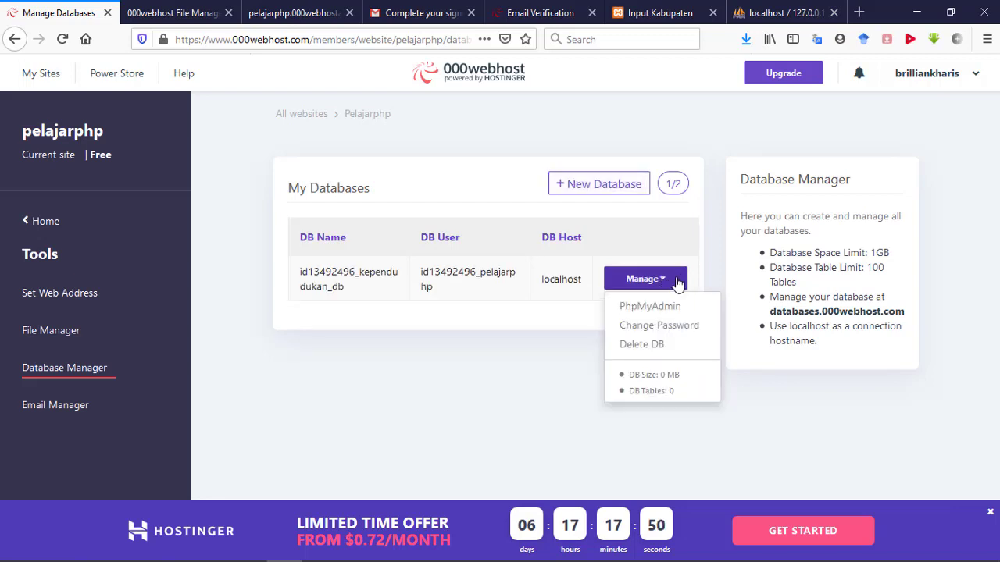
{"action": "left_click", "coordinate": [666, 308]}
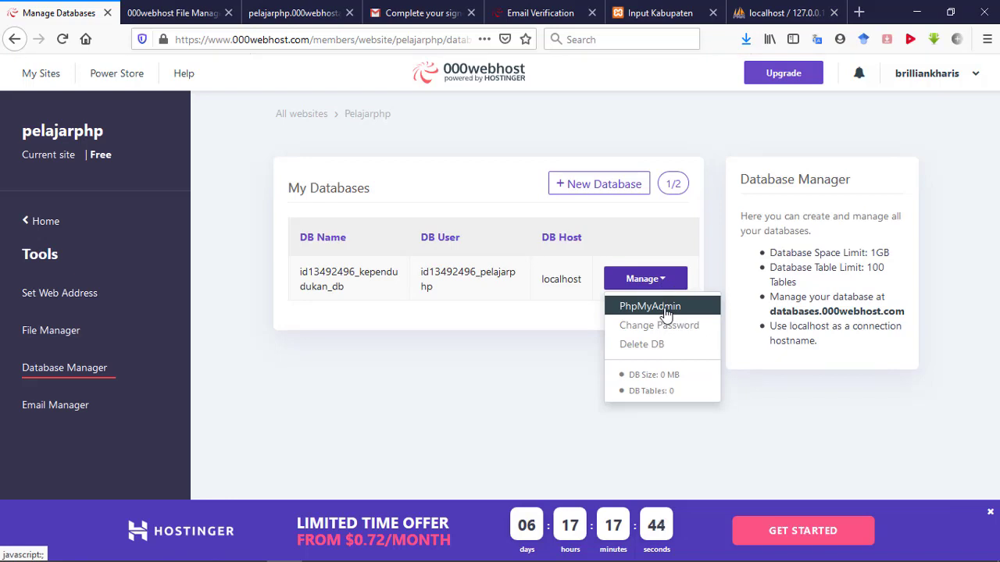
{"action": "left_click", "coordinate": [665, 315]}
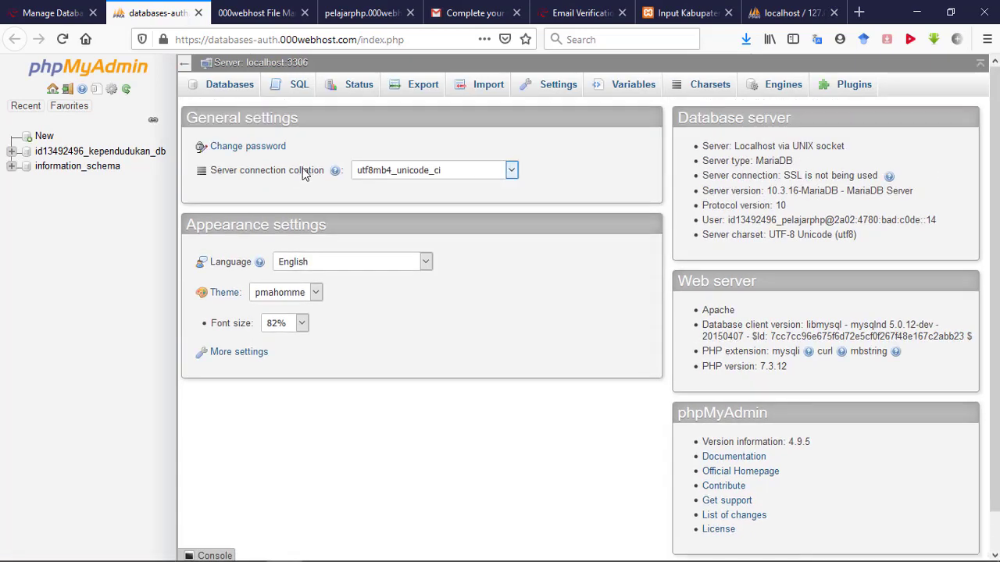
- Open the kependudukan database's Import page and bring up the file picker
{"action": "left_click", "coordinate": [92, 153]}
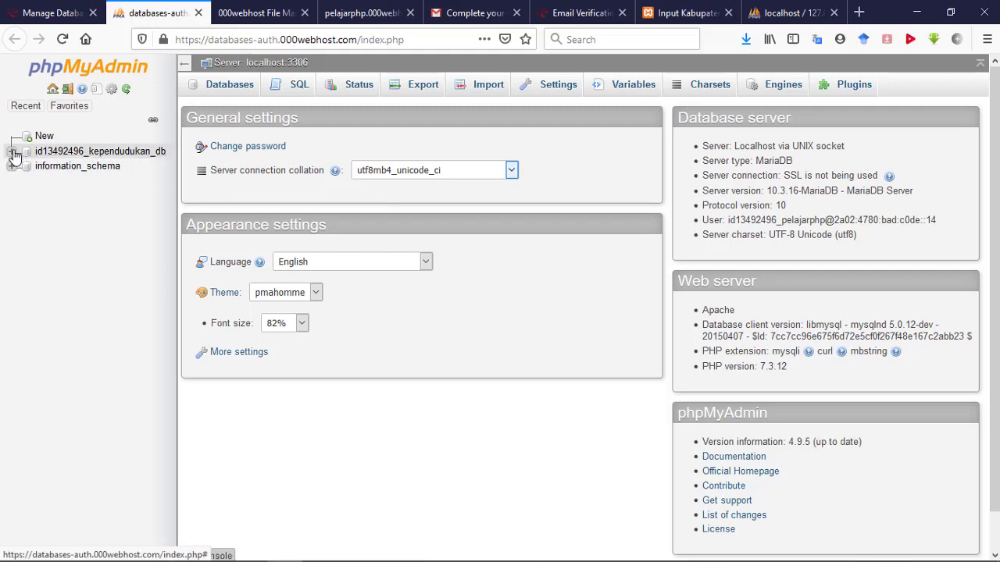
{"action": "left_click", "coordinate": [144, 153]}
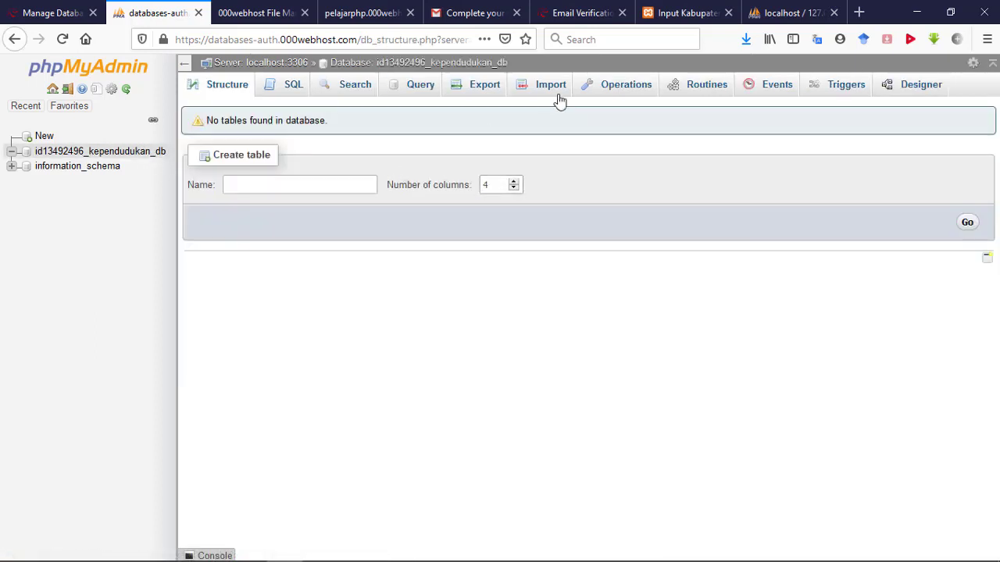
{"action": "left_click", "coordinate": [546, 87]}
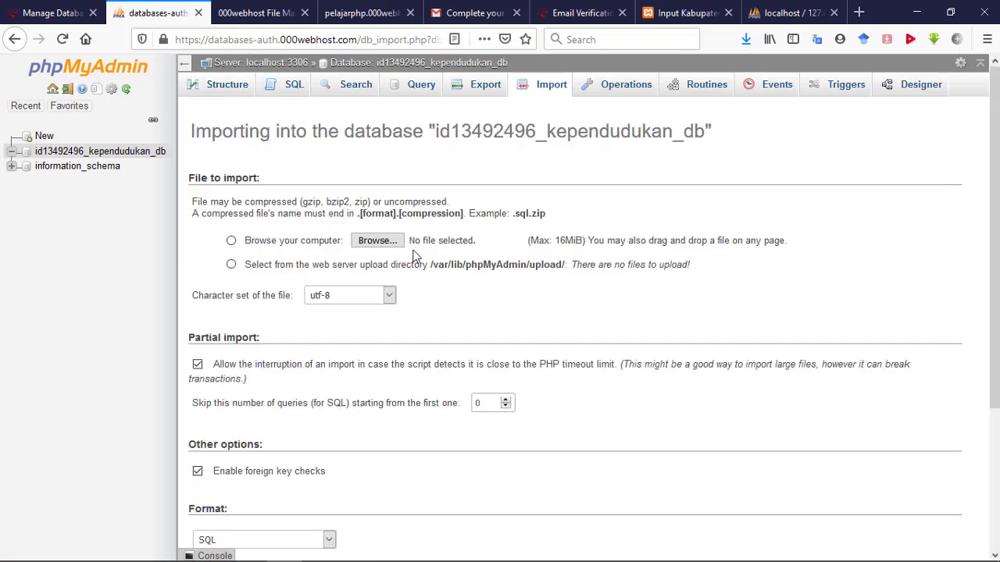
{"action": "left_click", "coordinate": [390, 245]}
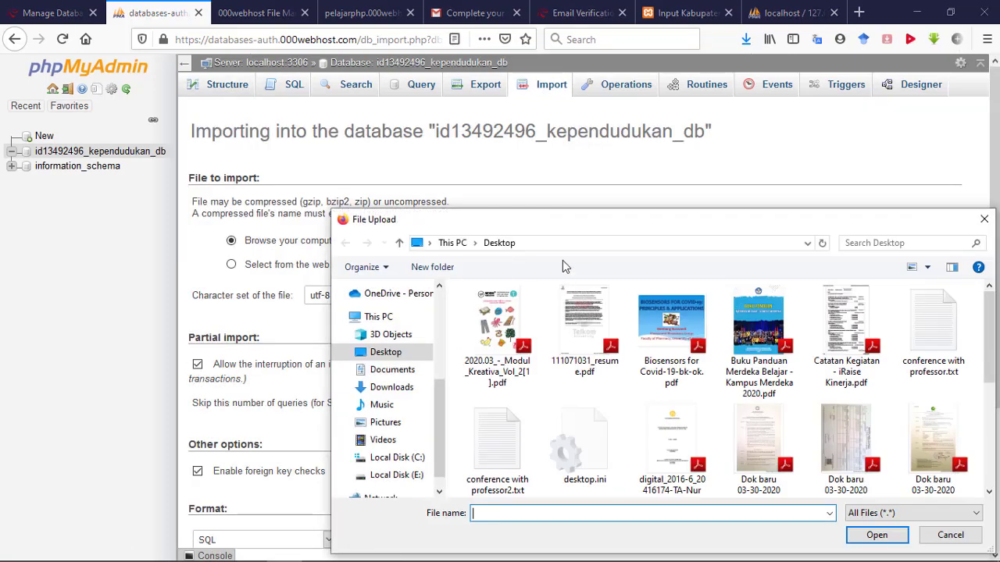
{"action": "left_click_drag", "start_coordinate": [579, 228], "coordinate": [478, 100]}
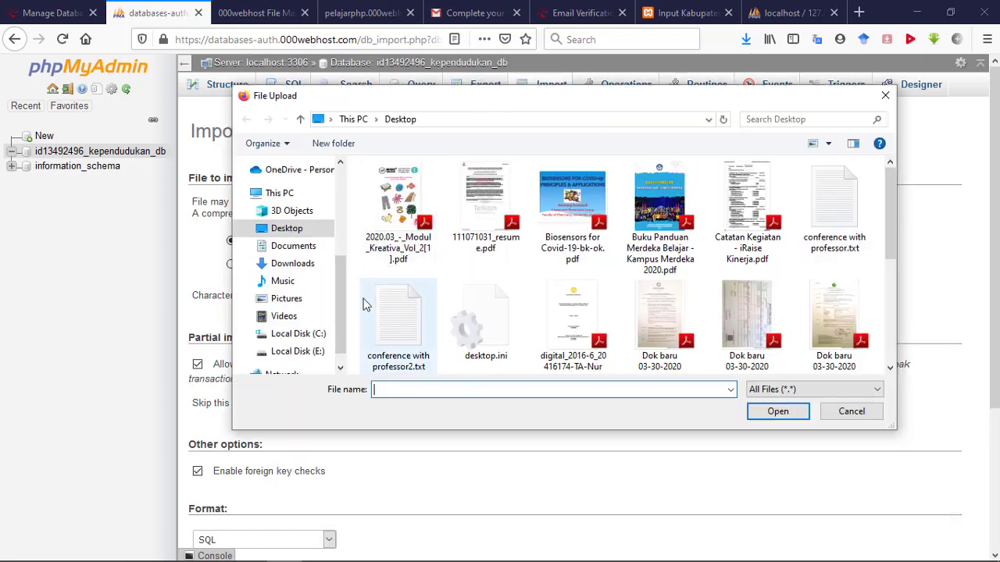
- Choose kependudukan_db.sql from C:\xampp\htdocs\latihanHTML\CRUD2 as the import file
{"action": "left_click", "coordinate": [317, 335]}
{"action": "scroll", "coordinate": [445, 295], "scroll_direction": "down", "scroll_amount": 5}
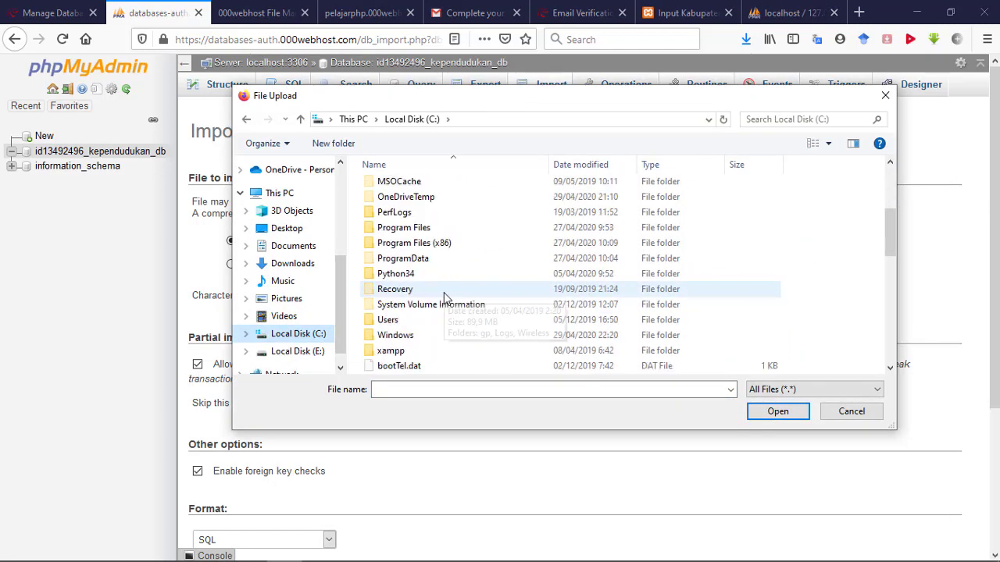
{"action": "left_click", "coordinate": [433, 310]}
{"action": "double_click", "coordinate": [433, 309]}
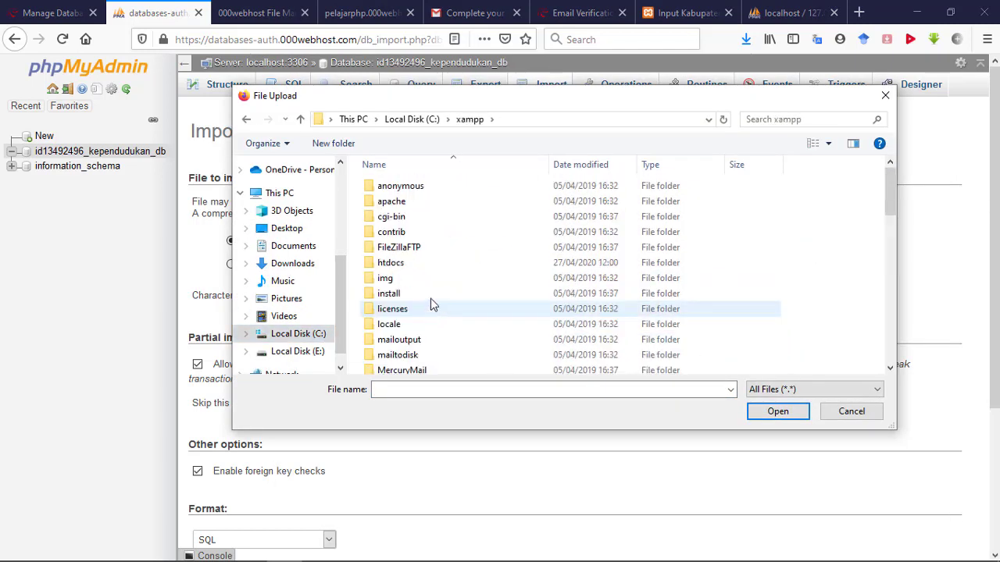
{"action": "left_click", "coordinate": [410, 273]}
{"action": "double_click", "coordinate": [410, 269]}
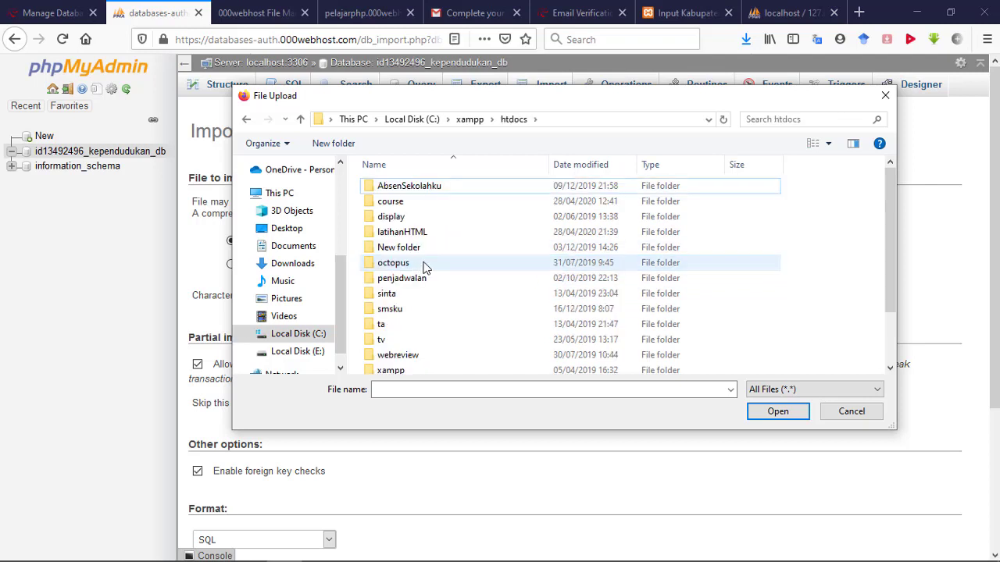
{"action": "double_click", "coordinate": [408, 231]}
{"action": "left_click", "coordinate": [402, 216]}
{"action": "double_click", "coordinate": [403, 216]}
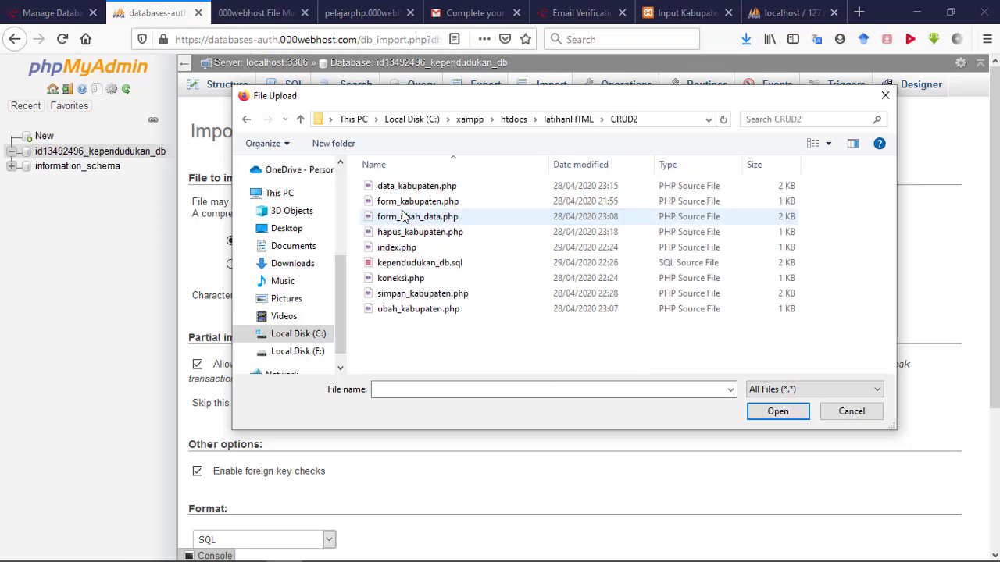
{"action": "left_click", "coordinate": [412, 263]}
{"action": "left_click", "coordinate": [777, 412]}
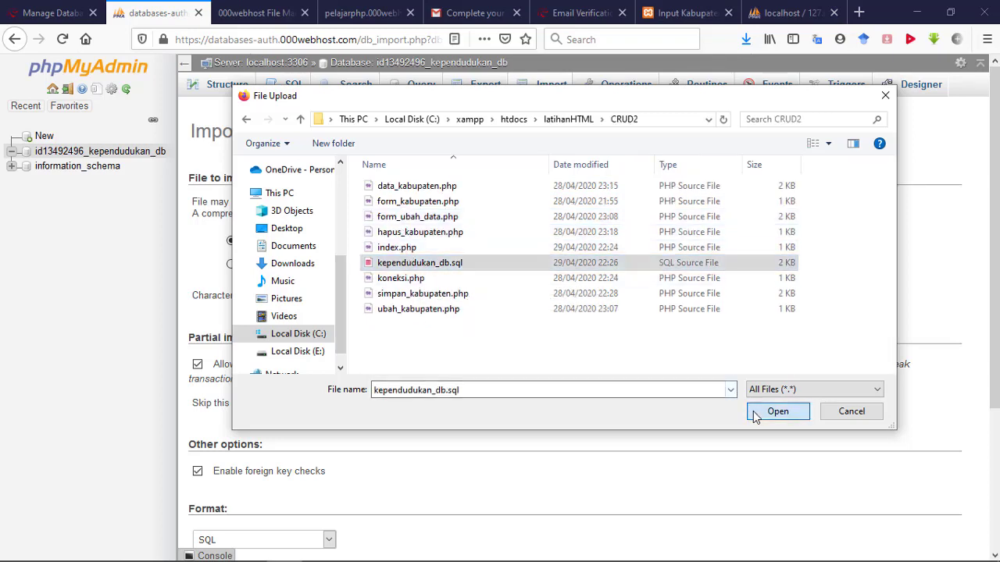
{"action": "scroll", "coordinate": [524, 357], "scroll_direction": "down", "scroll_amount": 5}
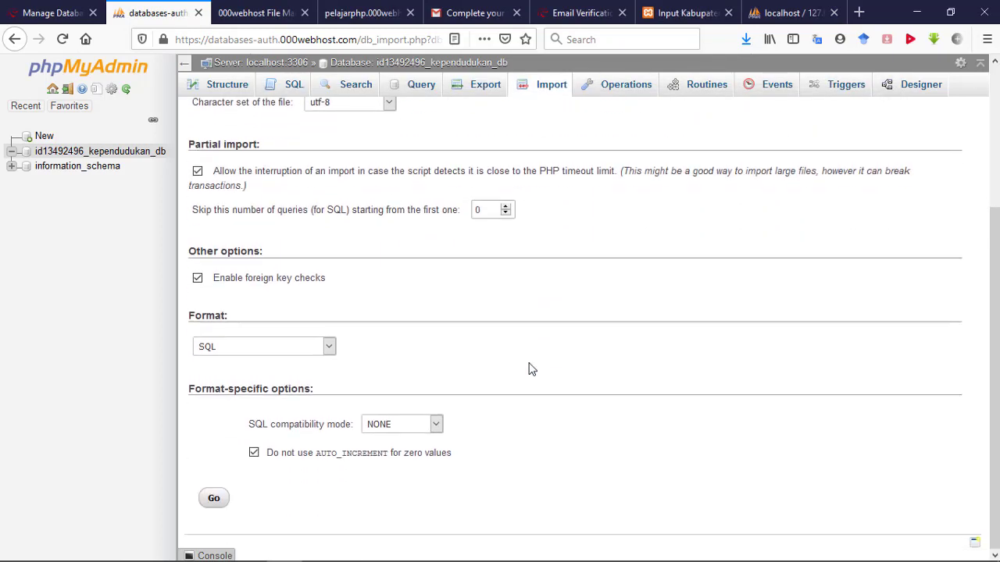
- Run the kependudukan_db.sql import and review the executed queries that create kabupaten_tb
{"action": "left_click", "coordinate": [214, 499]}
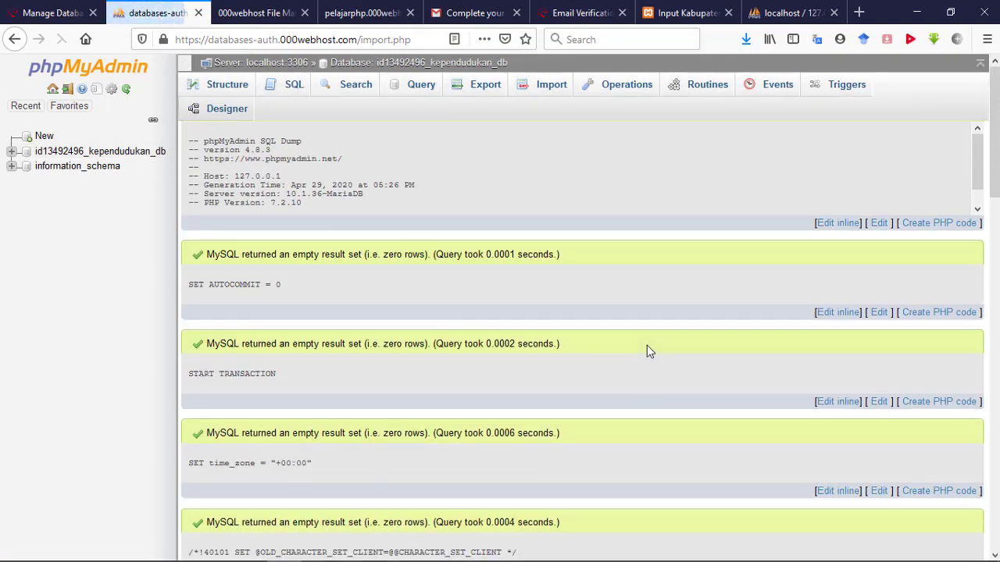
{"action": "scroll", "coordinate": [645, 344], "scroll_direction": "down", "scroll_amount": 15}
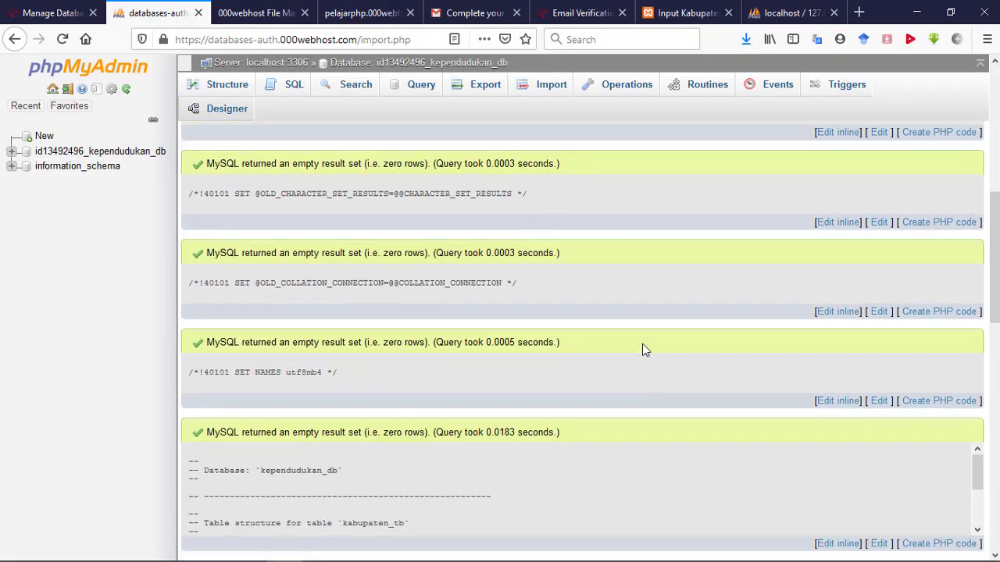
{"action": "scroll", "coordinate": [641, 345], "scroll_direction": "up", "scroll_amount": 3}
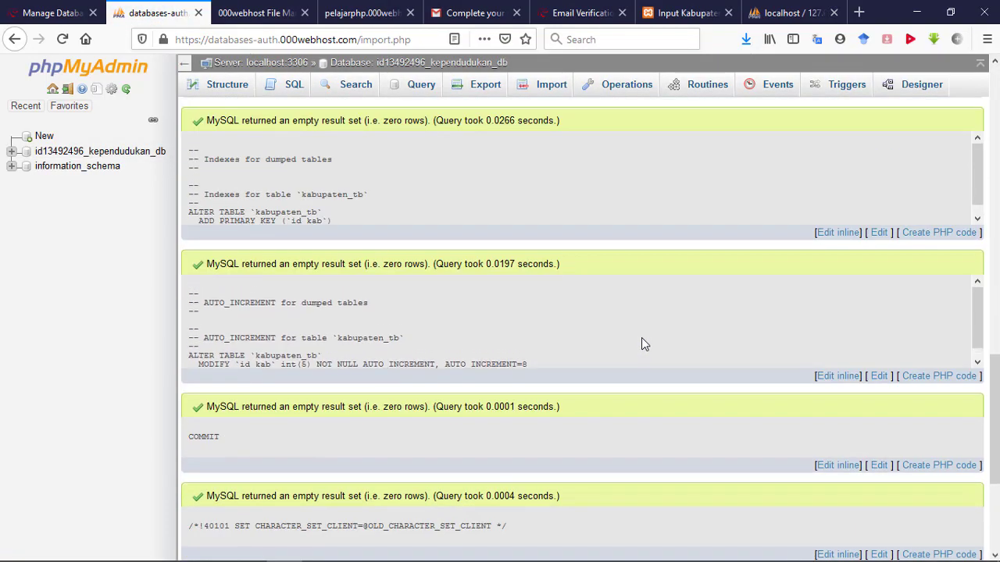
{"action": "scroll", "coordinate": [450, 283], "scroll_direction": "up", "scroll_amount": 10}
{"action": "scroll", "coordinate": [473, 295], "scroll_direction": "up", "scroll_amount": 7}
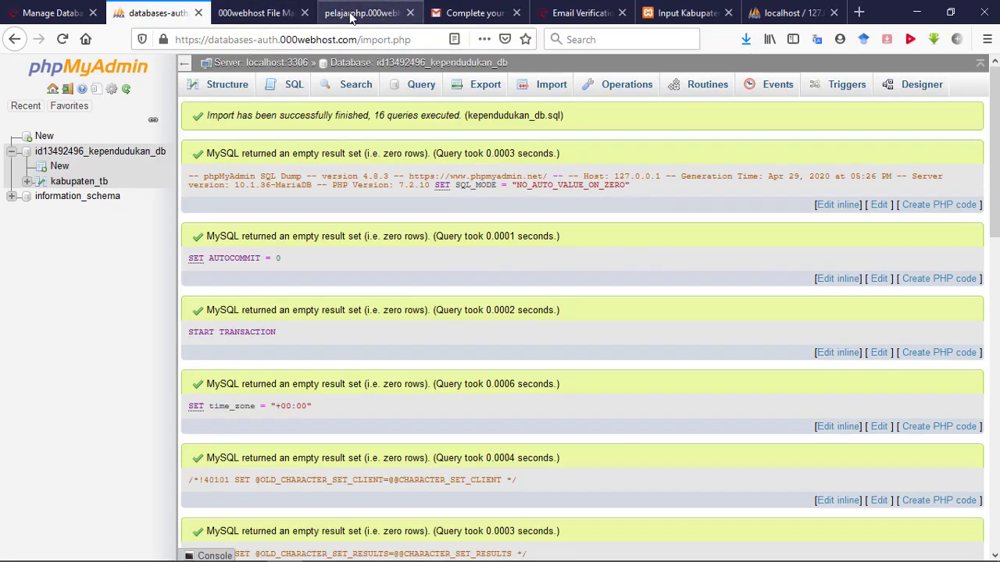
{"action": "left_click", "coordinate": [351, 16]}
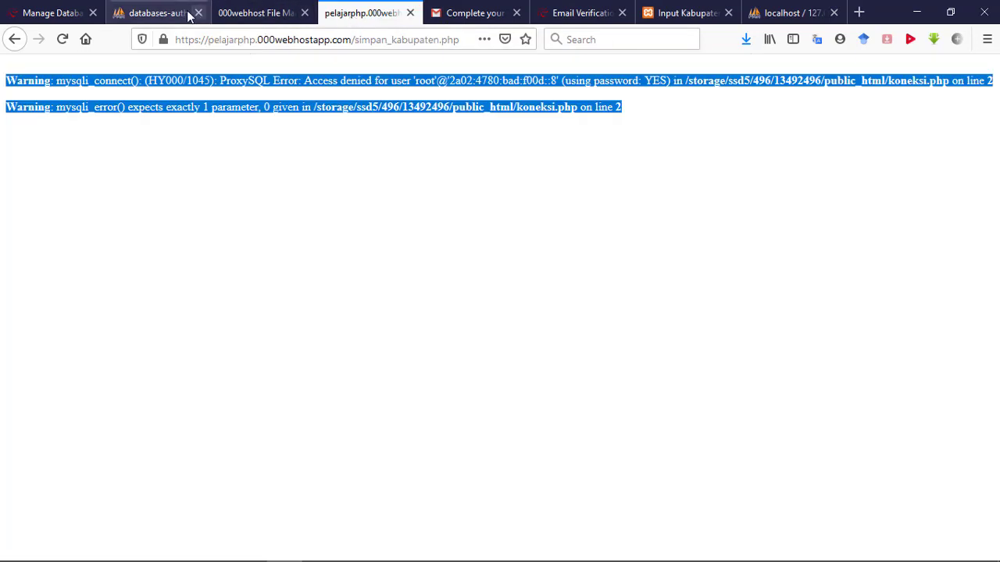
- Check the import results, then load the live site's root home page
{"action": "left_click", "coordinate": [156, 13]}
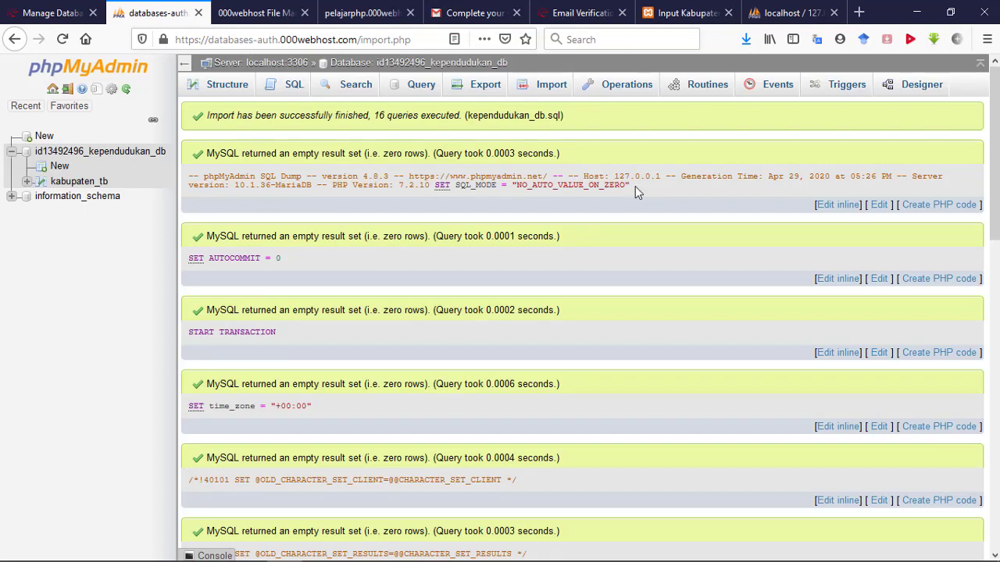
{"action": "left_click", "coordinate": [362, 13]}
{"action": "left_click", "coordinate": [357, 39]}
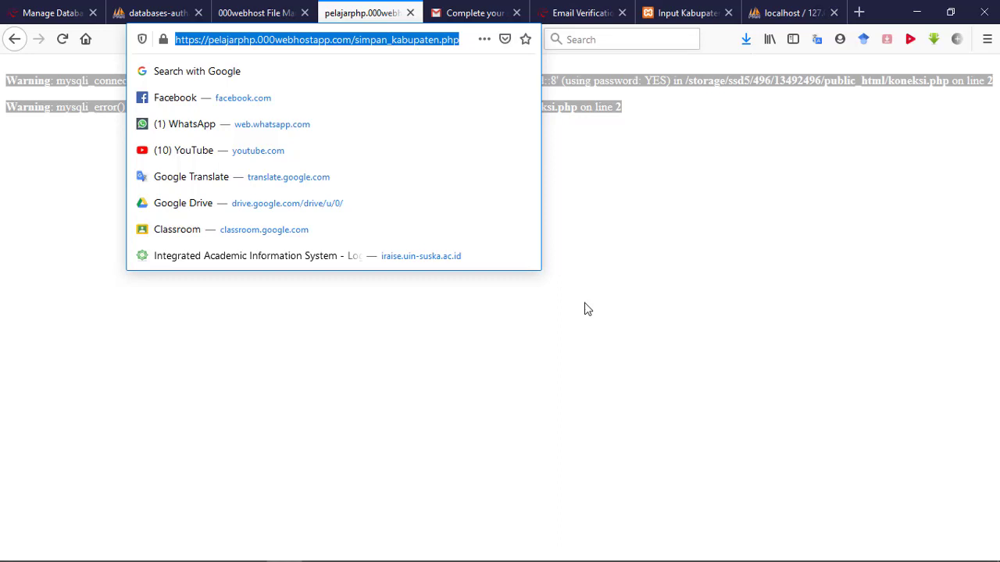
{"action": "key", "text": "End"}
{"action": "key", "text": "BackSpace"}
{"action": "key", "text": "BackSpace"}
{"action": "key", "text": "BackSpace"}
{"action": "key", "text": "BackSpace"}
{"action": "key", "text": "BackSpace"}
{"action": "key", "text": "BackSpace"}
{"action": "key", "text": "BackSpace"}
{"action": "key", "text": "BackSpace"}
{"action": "key", "text": "BackSpace"}
{"action": "key", "text": "BackSpace"}
{"action": "key", "text": "BackSpace"}
{"action": "key", "text": "BackSpace"}
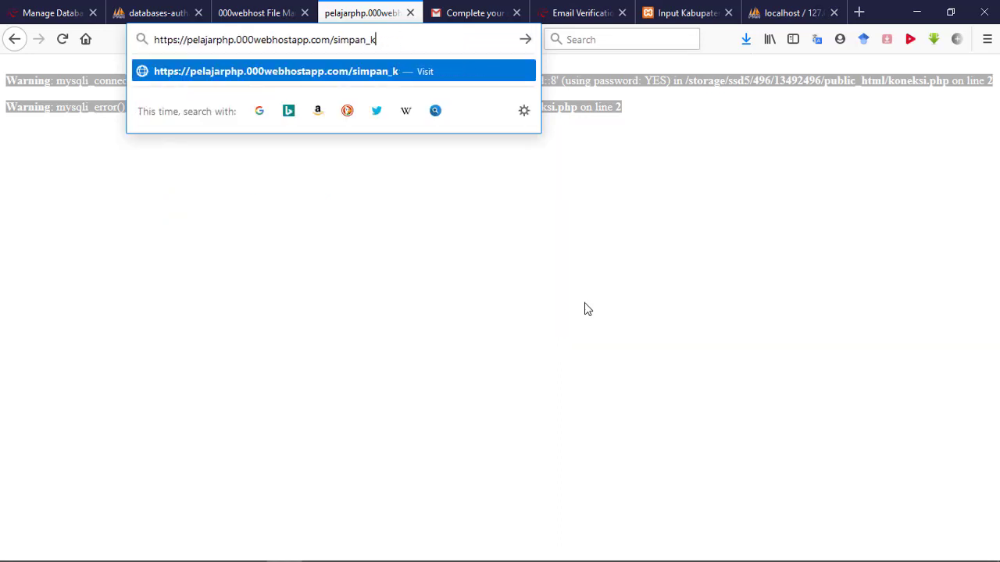
{"action": "key", "text": "BackSpace"}
{"action": "key", "text": "BackSpace"}
{"action": "key", "text": "BackSpace"}
{"action": "key", "text": "BackSpace"}
{"action": "key", "text": "BackSpace"}
{"action": "key", "text": "BackSpace"}
{"action": "key", "text": "BackSpace"}
{"action": "key", "text": "BackSpace"}
{"action": "key", "text": "BackSpace"}
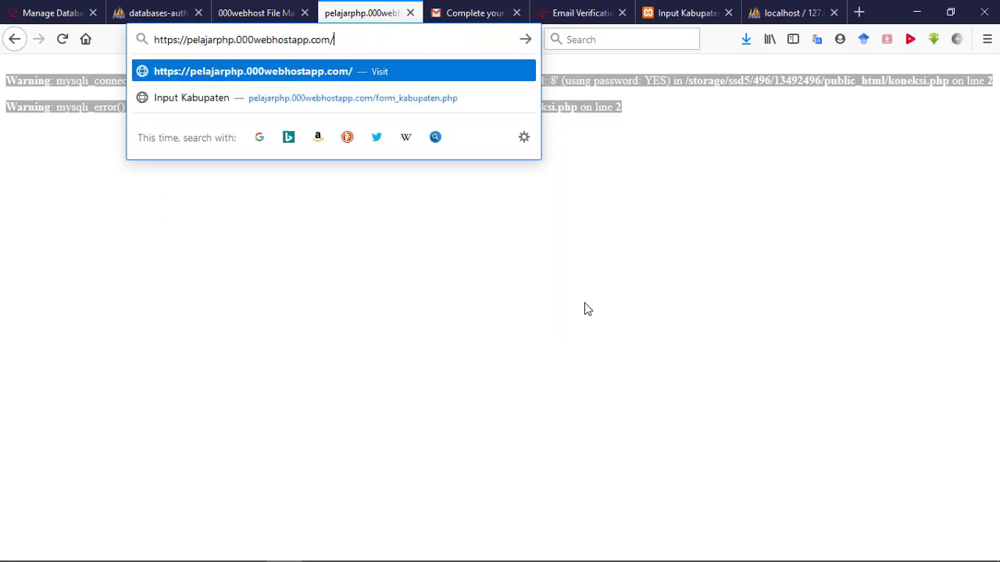
{"action": "key", "text": "Return"}
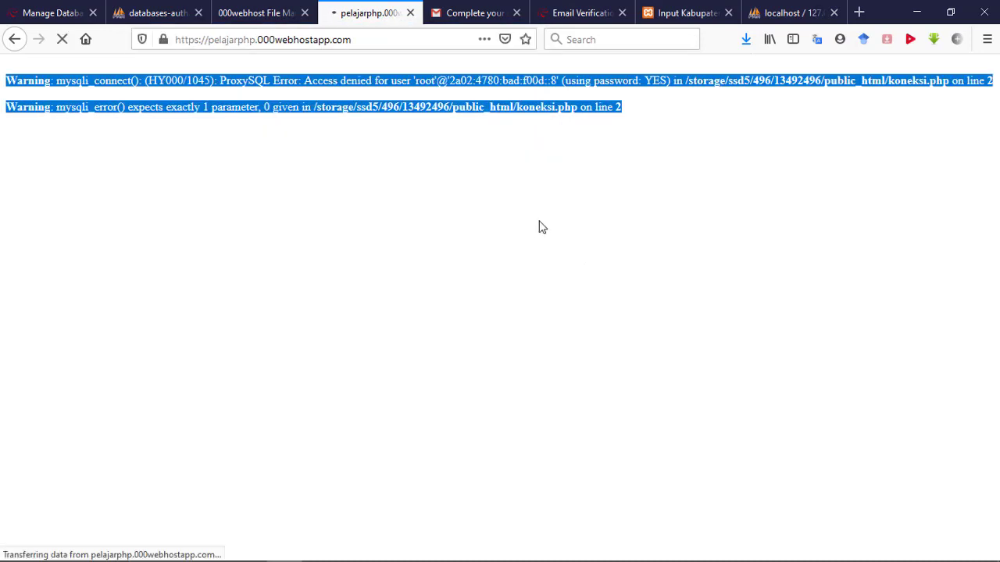
- Submit a Ponorogo record through the Isi Form page, which returns access-denied warnings
{"action": "left_click", "coordinate": [22, 114]}
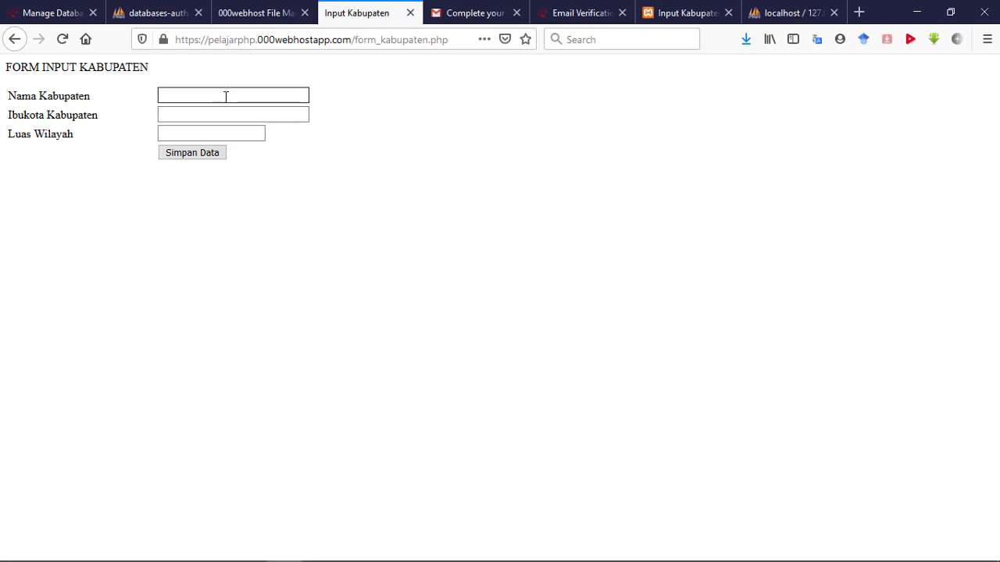
{"action": "left_click", "coordinate": [226, 96]}
{"action": "type", "text": "ponoro"}
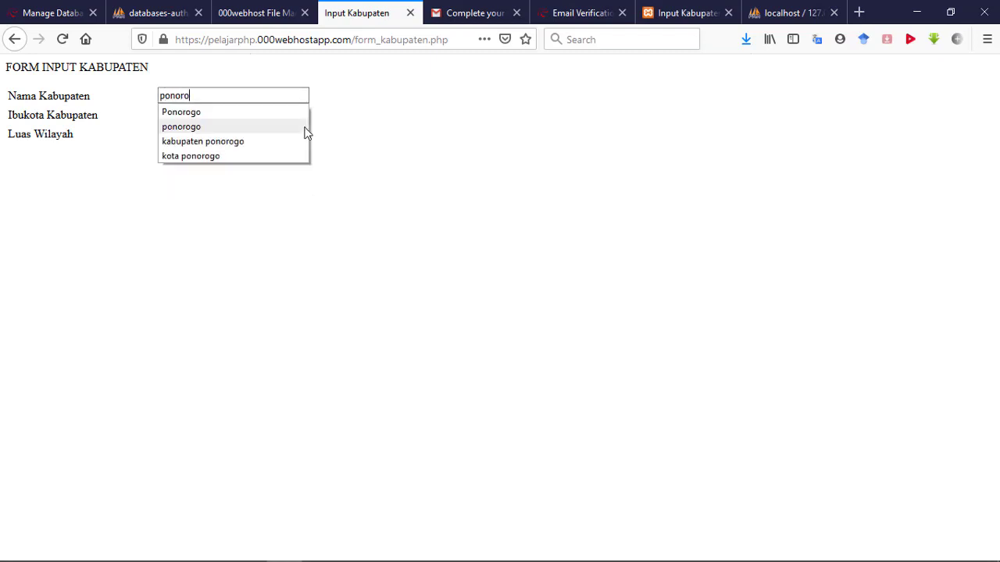
{"action": "key", "text": "Down"}
{"action": "key", "text": "Return"}
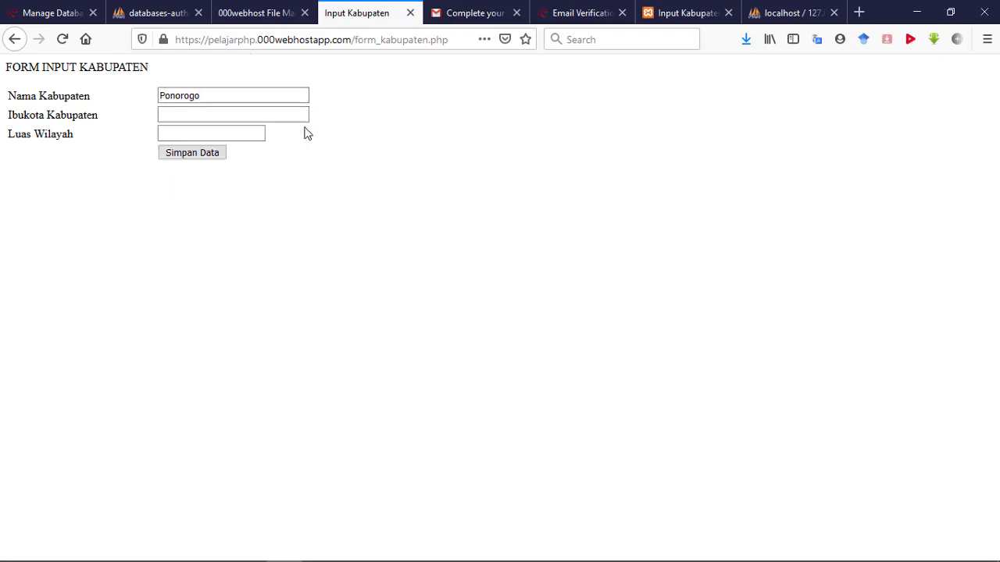
{"action": "key", "text": "Tab"}
{"action": "key", "text": "Tab"}
{"action": "type", "text": "56"}
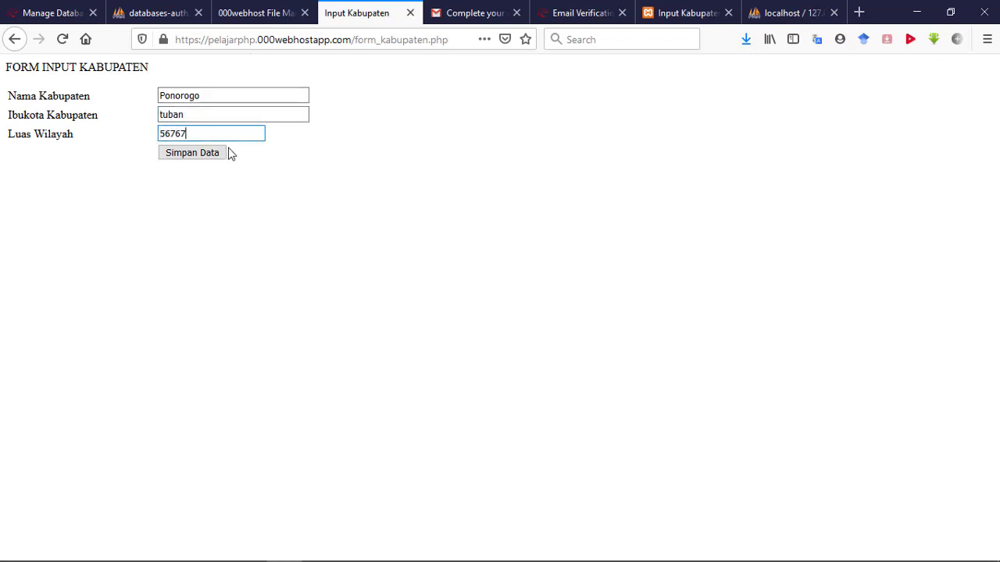
{"action": "left_click", "coordinate": [223, 153]}
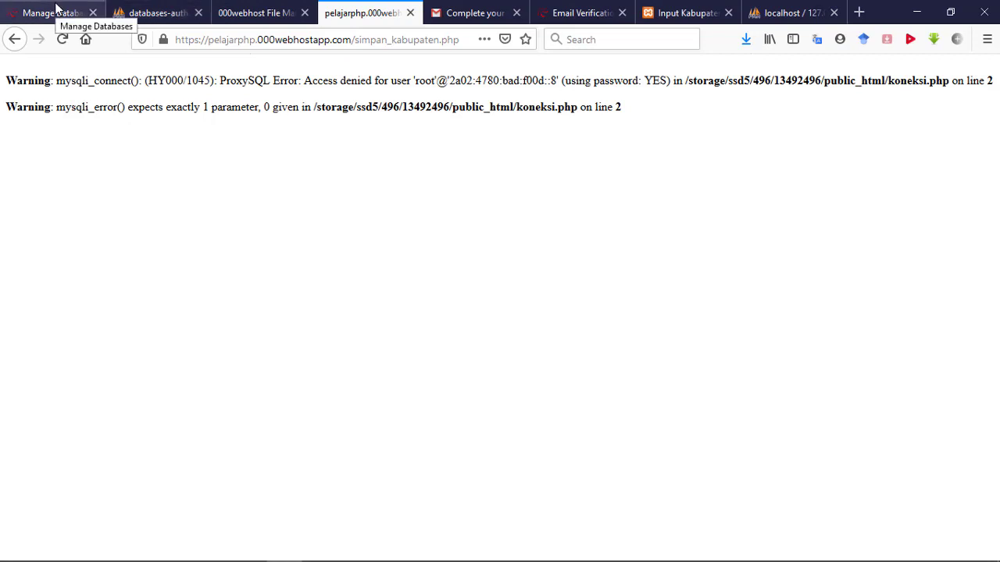
{"action": "left_click", "coordinate": [250, 13]}
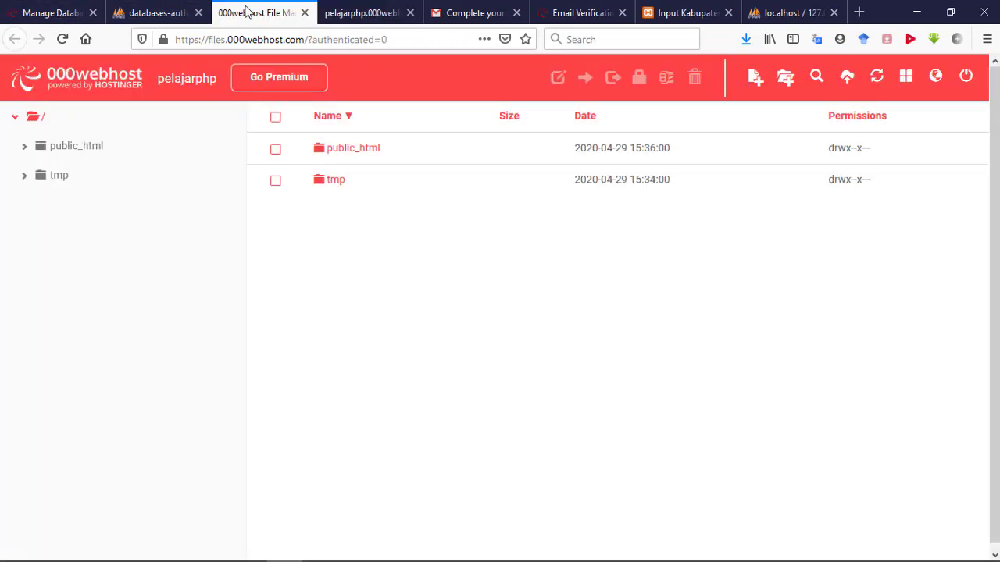
- Open koneksi.php from public_html in the editor, inspect its connection lines, then view Manage Databases
{"action": "left_click", "coordinate": [358, 156]}
{"action": "double_click", "coordinate": [358, 156]}
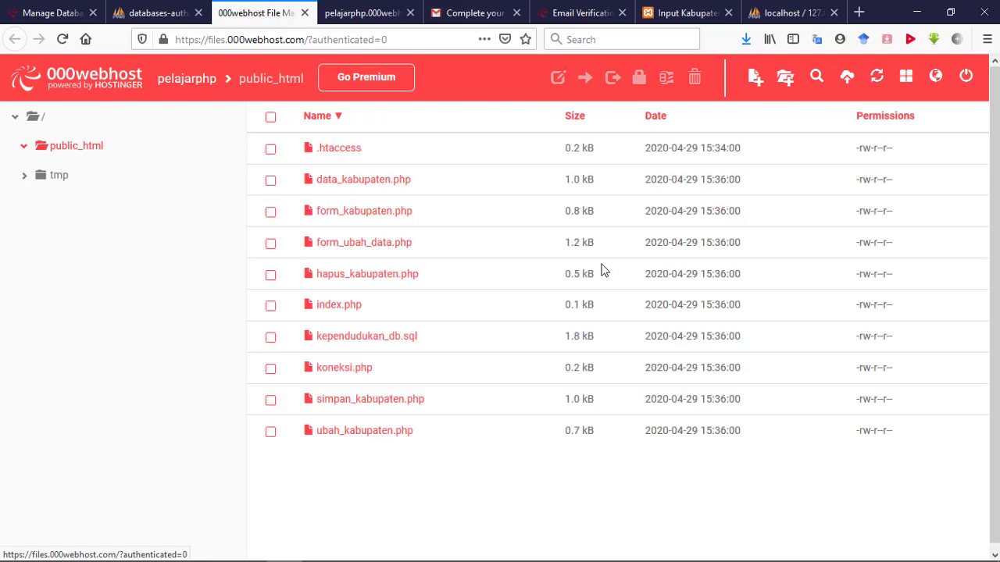
{"action": "left_click", "coordinate": [344, 375]}
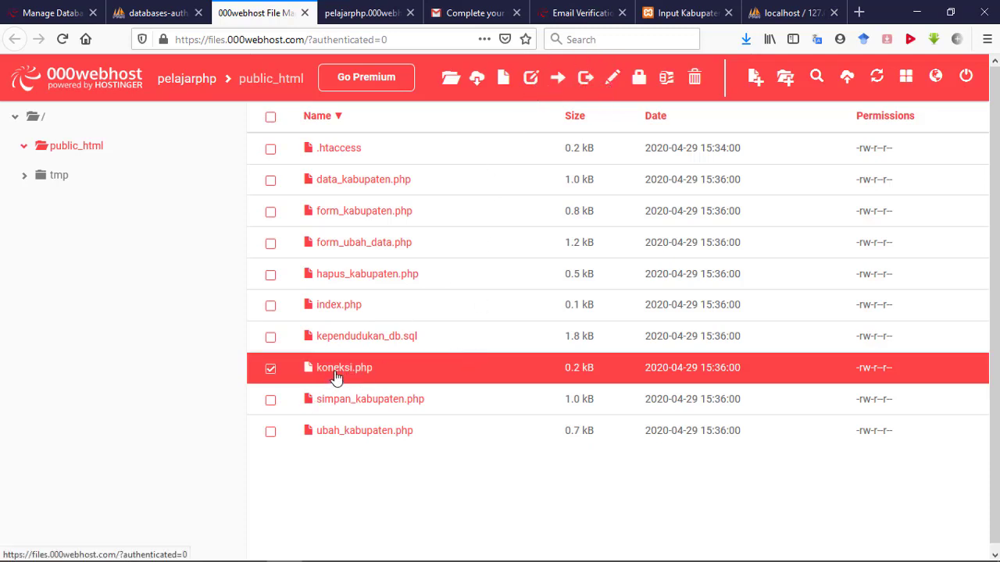
{"action": "left_click", "coordinate": [614, 78]}
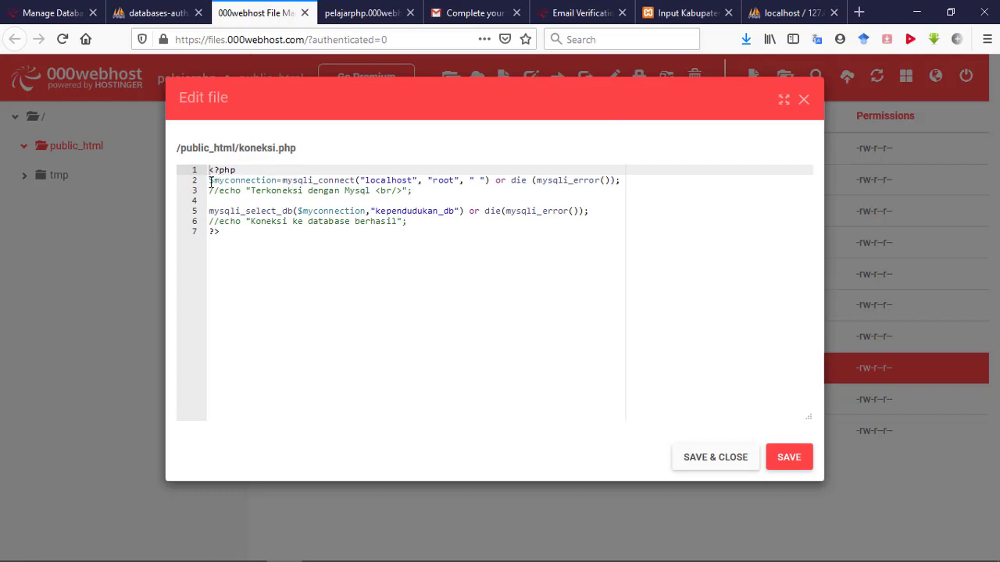
{"action": "left_click_drag", "start_coordinate": [211, 181], "coordinate": [590, 235]}
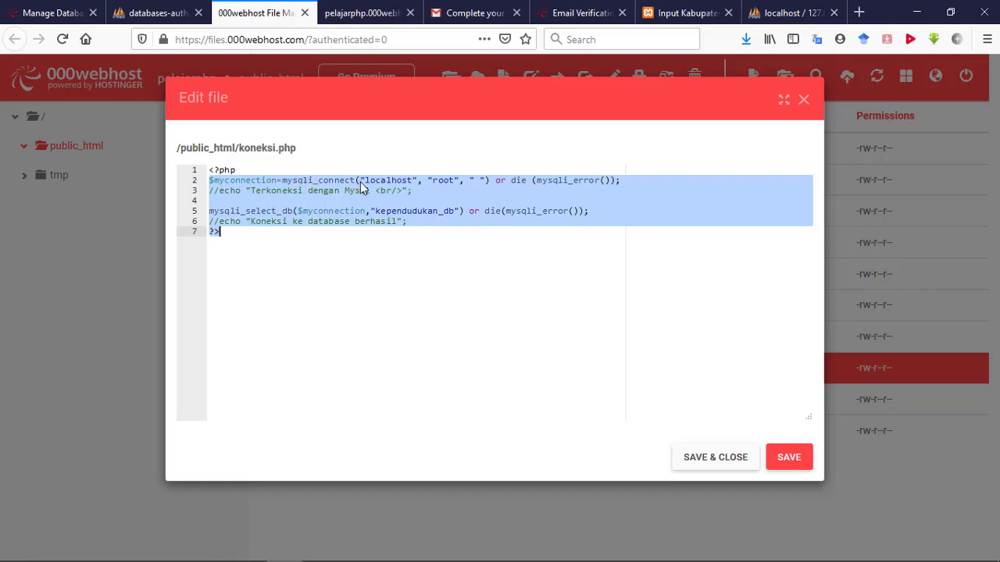
{"action": "left_click", "coordinate": [160, 14]}
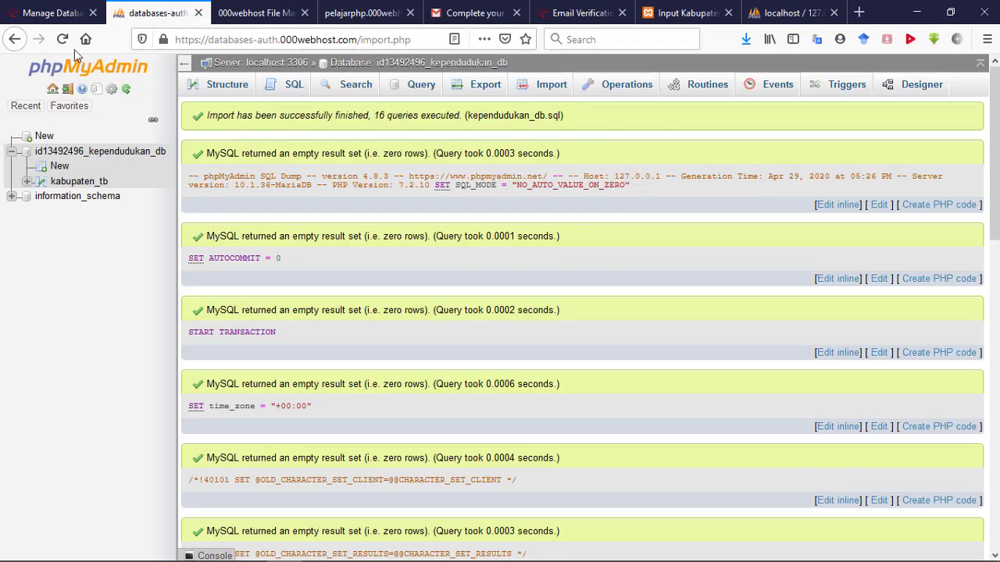
{"action": "left_click", "coordinate": [52, 13]}
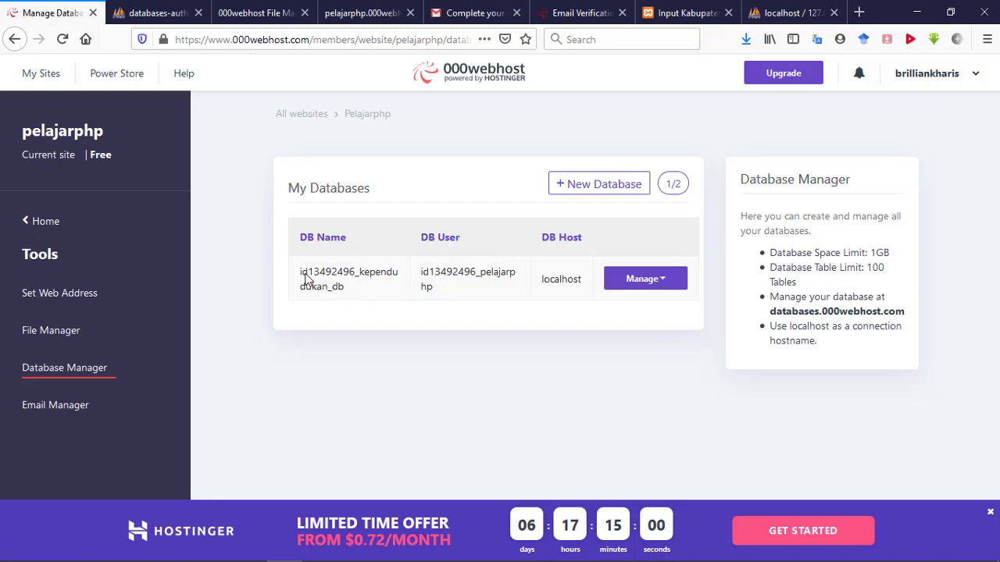
- Copy the hosted DB Name and paste it over kependudukan_db on line 5 of koneksi.php
{"action": "left_click_drag", "start_coordinate": [304, 279], "coordinate": [353, 289]}
{"action": "key", "text": "ctrl+c"}
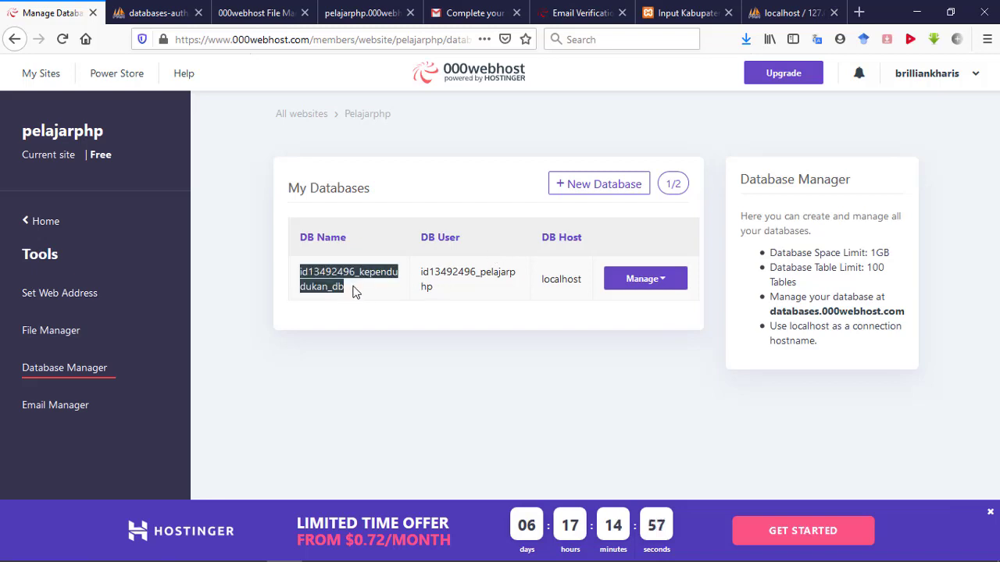
{"action": "left_click", "coordinate": [343, 14]}
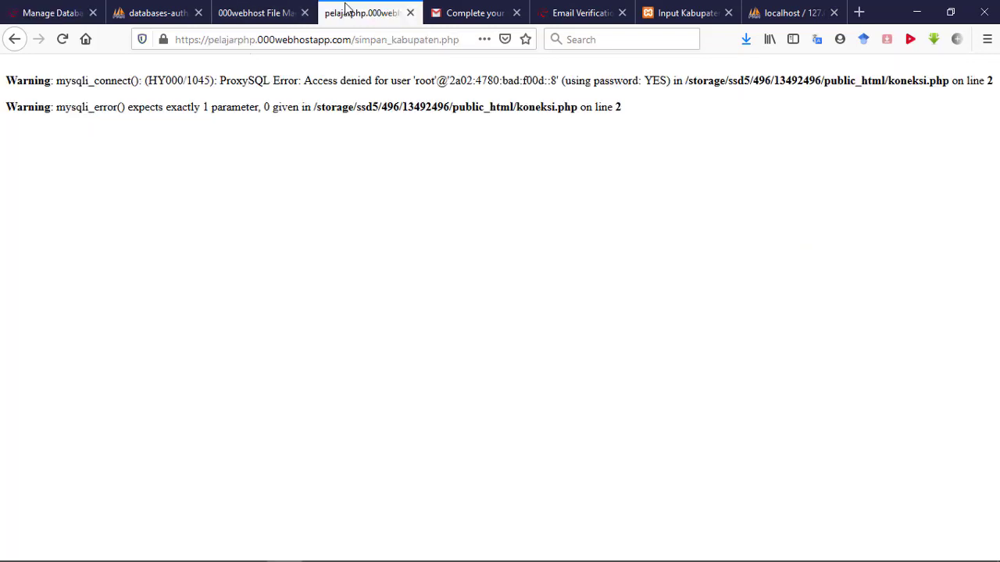
{"action": "left_click", "coordinate": [258, 12]}
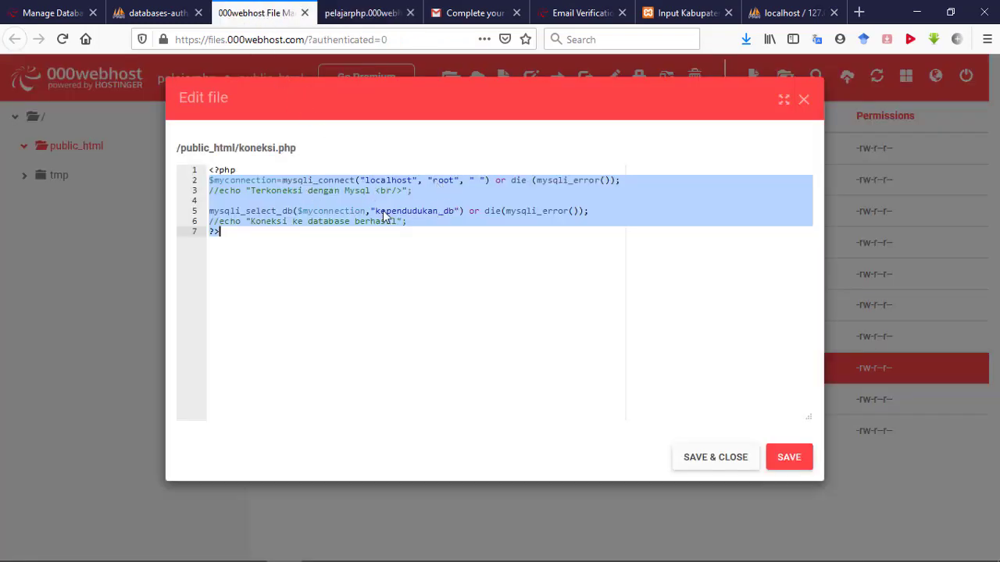
{"action": "left_click_drag", "start_coordinate": [378, 211], "coordinate": [443, 211]}
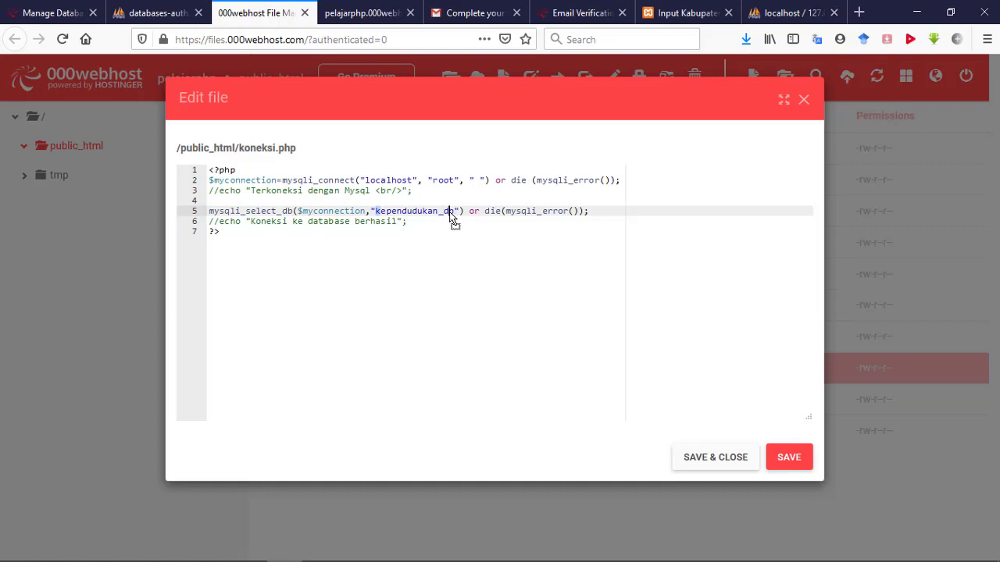
{"action": "key", "text": "Left"}
{"action": "left_click_drag", "start_coordinate": [378, 212], "coordinate": [383, 216]}
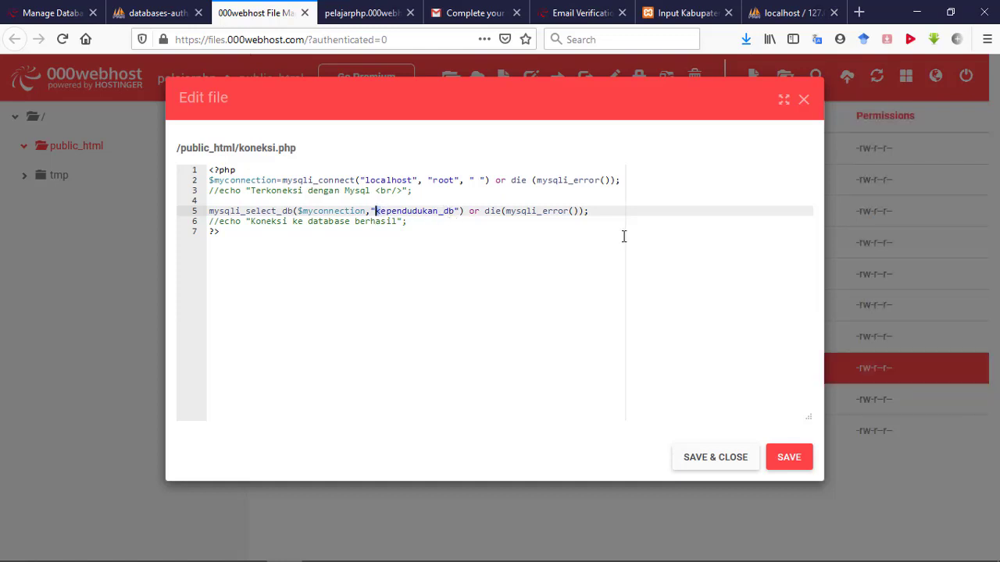
{"action": "key", "text": "shift+Right"}
{"action": "key", "text": "shift+Right"}
{"action": "key", "text": "shift+Right"}
{"action": "key", "text": "shift+Right"}
{"action": "key", "text": "shift+Right"}
{"action": "key", "text": "shift+Right"}
{"action": "key", "text": "shift+Right"}
{"action": "key", "text": "shift+Right"}
{"action": "key", "text": "shift+Right"}
{"action": "key", "text": "shift+Right"}
{"action": "key", "text": "Right"}
{"action": "key", "text": "Right"}
{"action": "key", "text": "shift+Left"}
{"action": "key", "text": "shift+Left"}
{"action": "key", "text": "shift+Left"}
{"action": "key", "text": "shift+Left"}
{"action": "key", "text": "shift+Left"}
{"action": "key", "text": "shift+Left"}
{"action": "key", "text": "shift+Left"}
{"action": "key", "text": "shift+Left"}
{"action": "key", "text": "shift+Left"}
{"action": "key", "text": "shift+Left"}
{"action": "key", "text": "shift+Left"}
{"action": "key", "text": "shift+Left"}
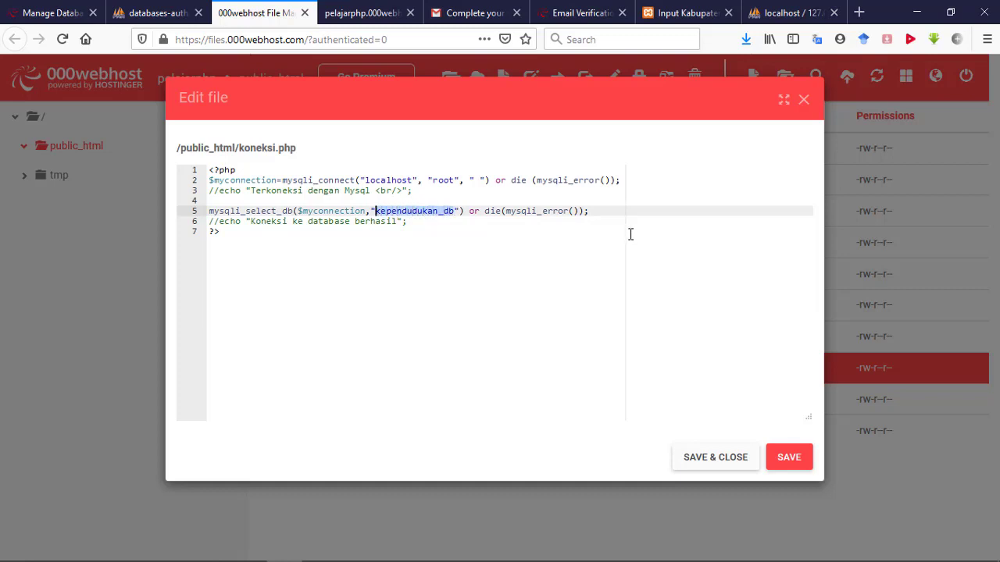
{"action": "key", "text": "ctrl+v"}
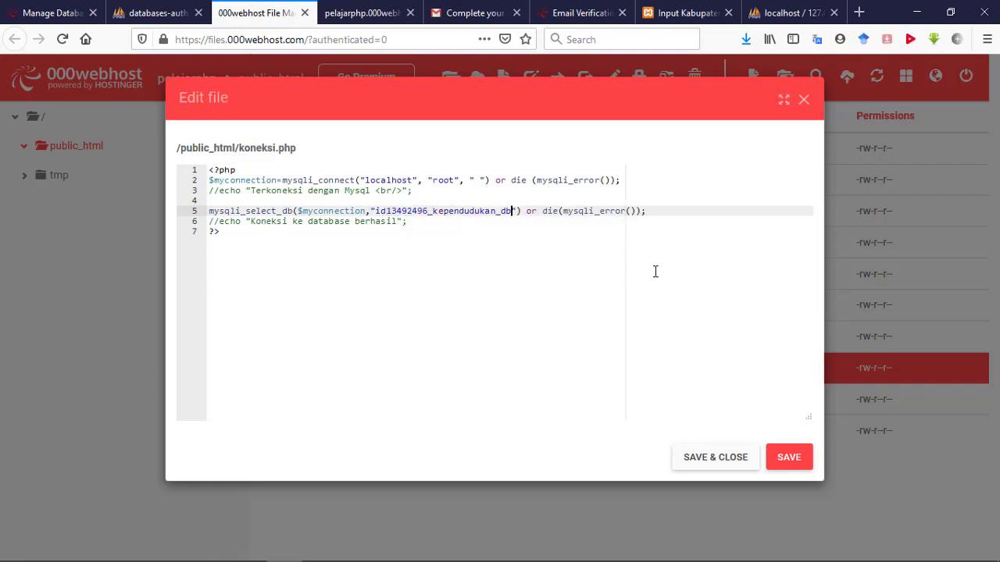
- Dismiss the browser's save-page dialog and copy the hosted DB User from the database list
{"action": "key", "text": "ctrl+s"}
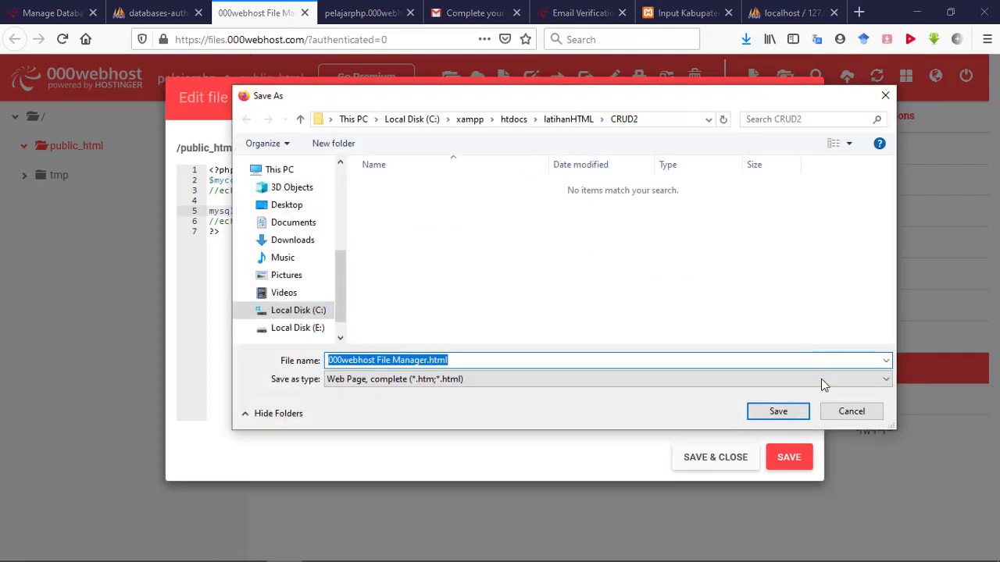
{"action": "left_click", "coordinate": [846, 412]}
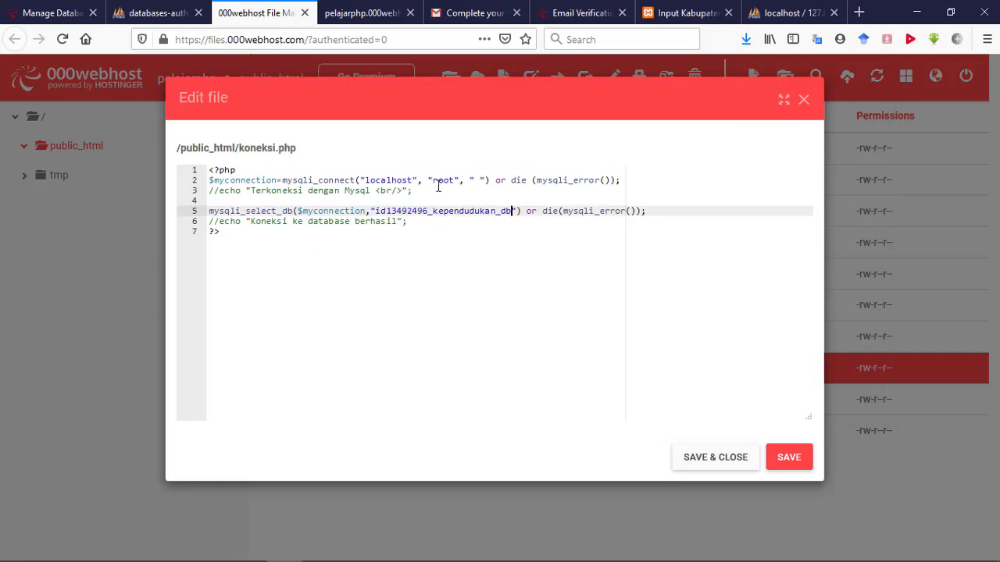
{"action": "double_click", "coordinate": [366, 181]}
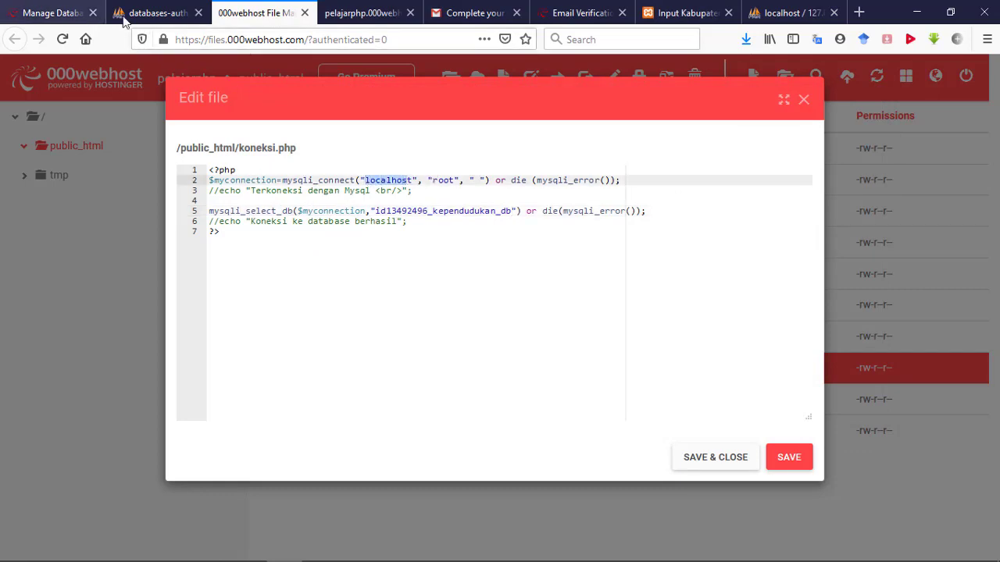
{"action": "left_click", "coordinate": [134, 19]}
{"action": "left_click", "coordinate": [43, 13]}
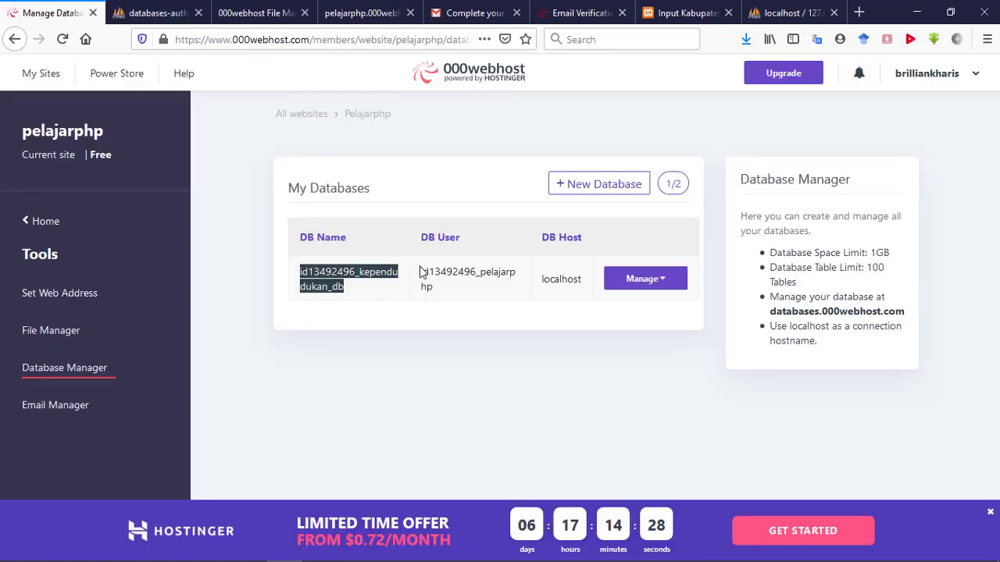
{"action": "left_click_drag", "start_coordinate": [421, 275], "coordinate": [459, 292]}
{"action": "key", "text": "ctrl+c"}
- Paste the hosted DB User over root on line 2, empty the password, and SAVE & CLOSE
{"action": "left_click", "coordinate": [332, 13]}
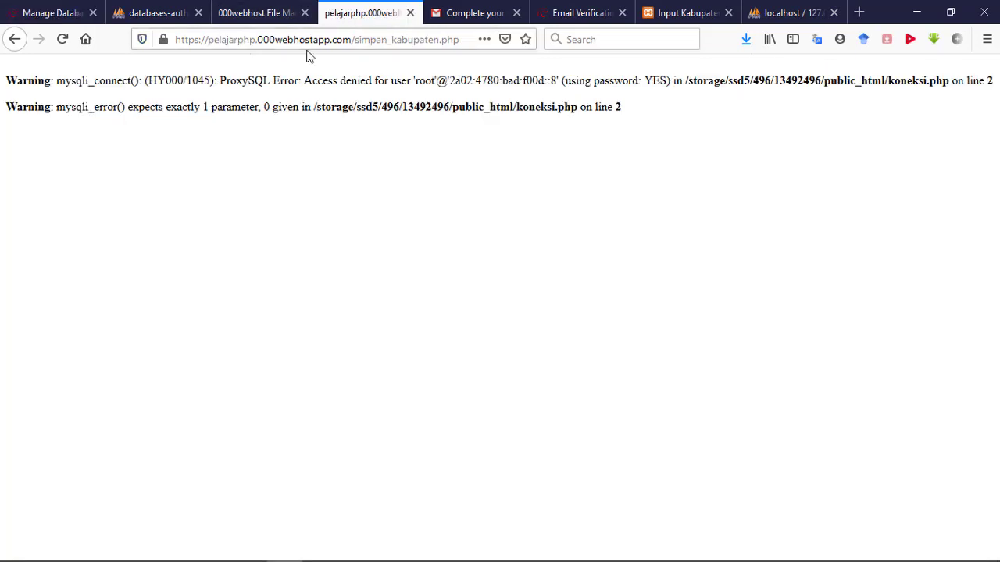
{"action": "left_click", "coordinate": [251, 13]}
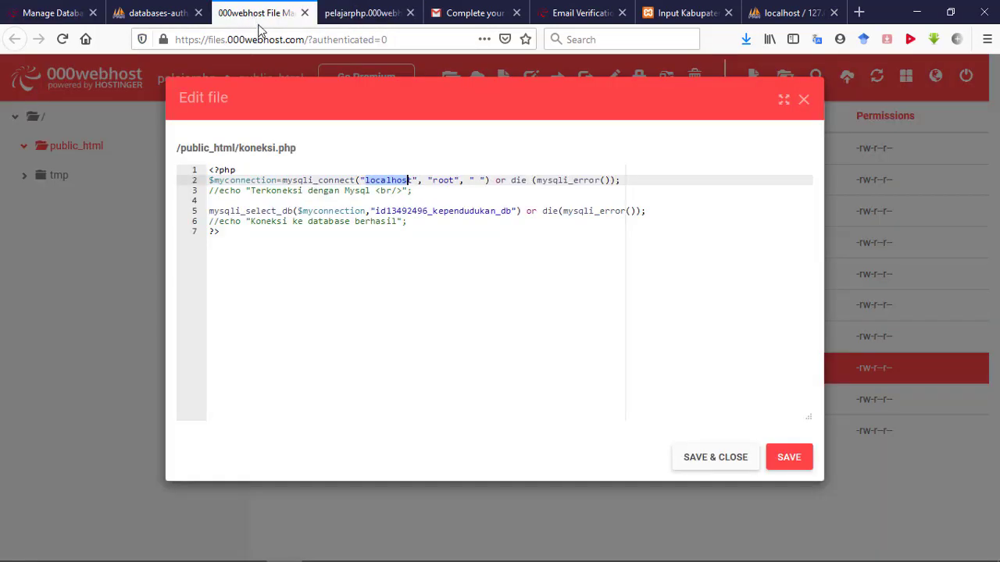
{"action": "double_click", "coordinate": [442, 181]}
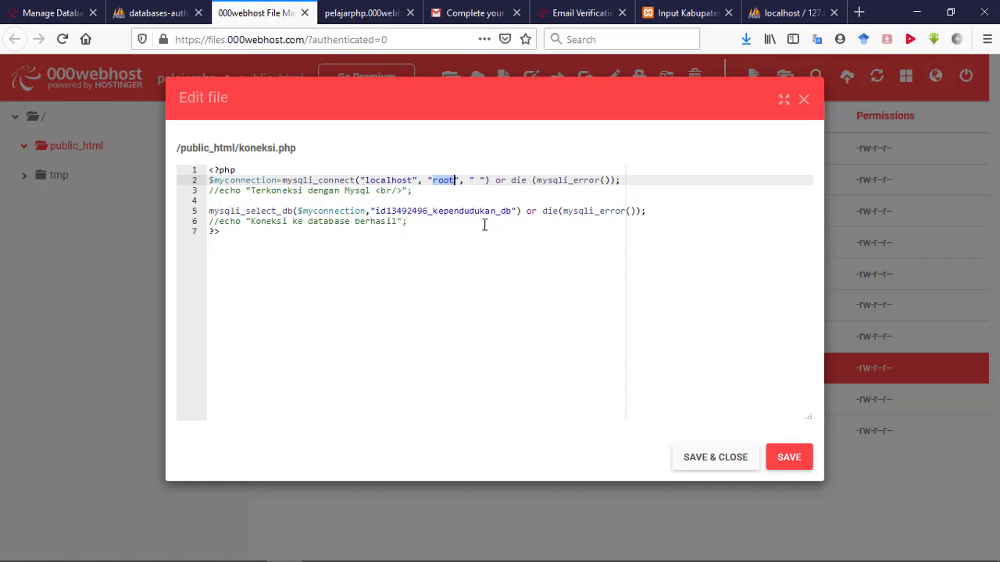
{"action": "key", "text": "ctrl+v"}
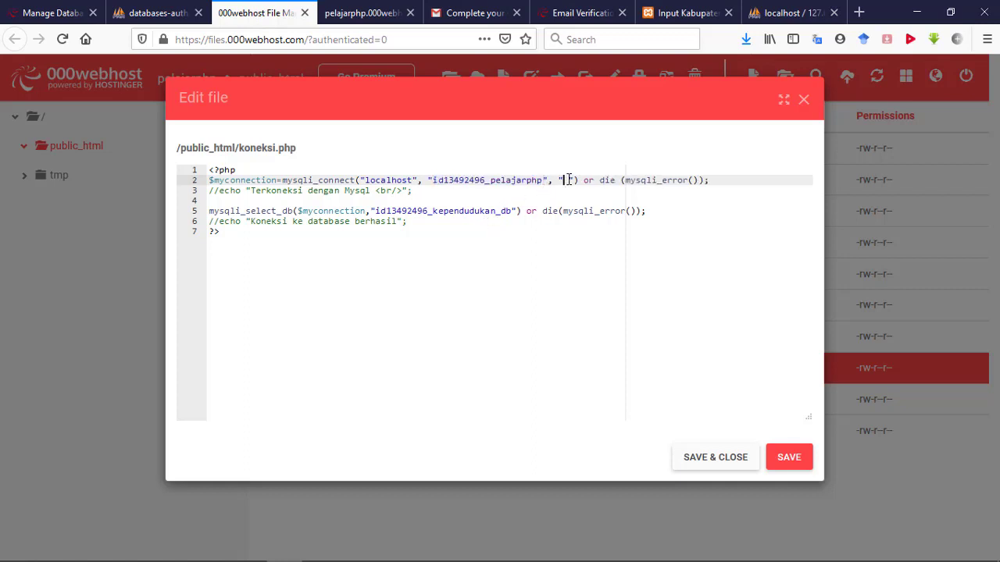
{"action": "key", "text": "BackSpace"}
{"action": "left_click", "coordinate": [55, 13]}
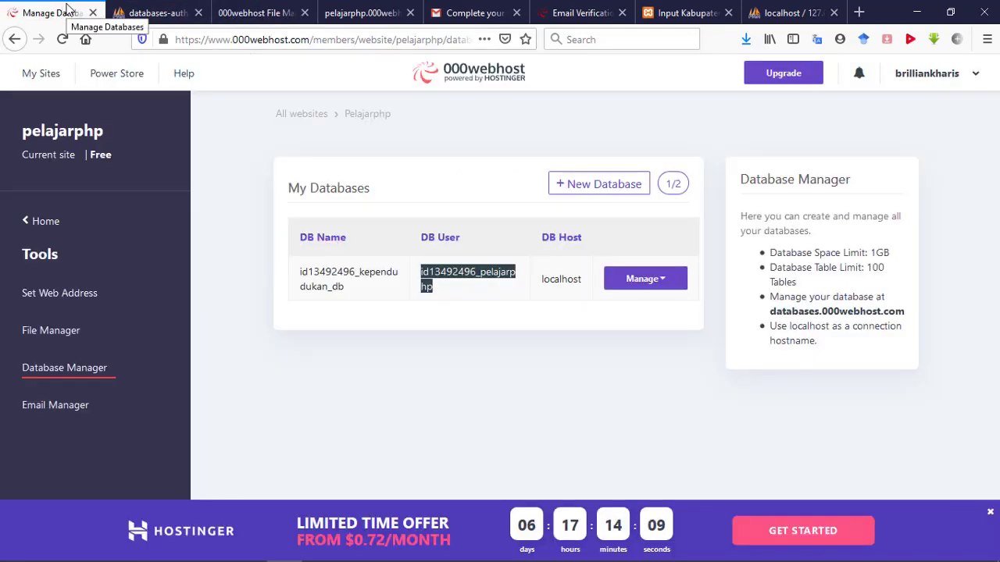
{"action": "left_click", "coordinate": [238, 15]}
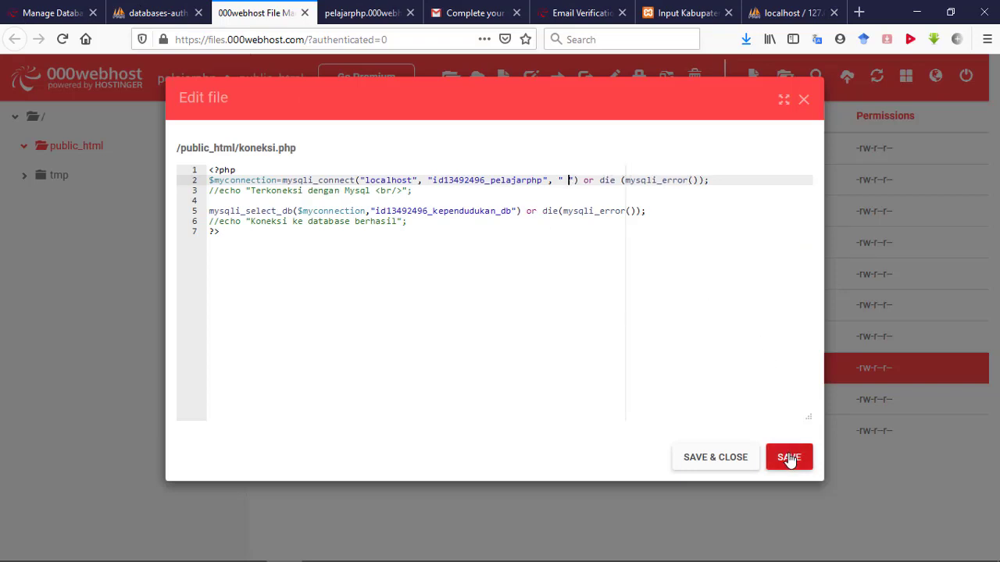
{"action": "left_click", "coordinate": [729, 460]}
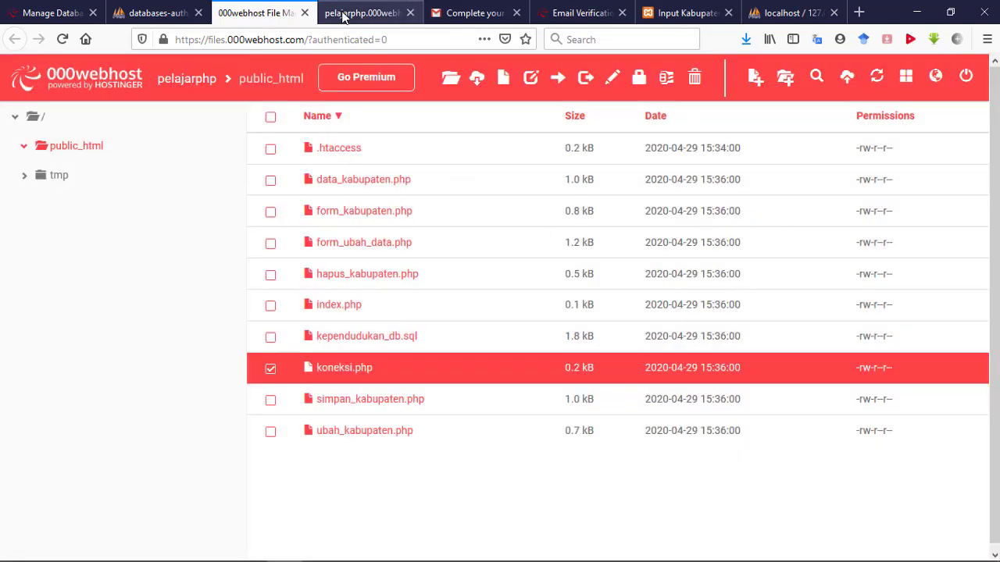
- Trim simpan_kabupaten.php from the address to load the site's home page
{"action": "left_click", "coordinate": [343, 14]}
{"action": "left_click", "coordinate": [328, 39]}
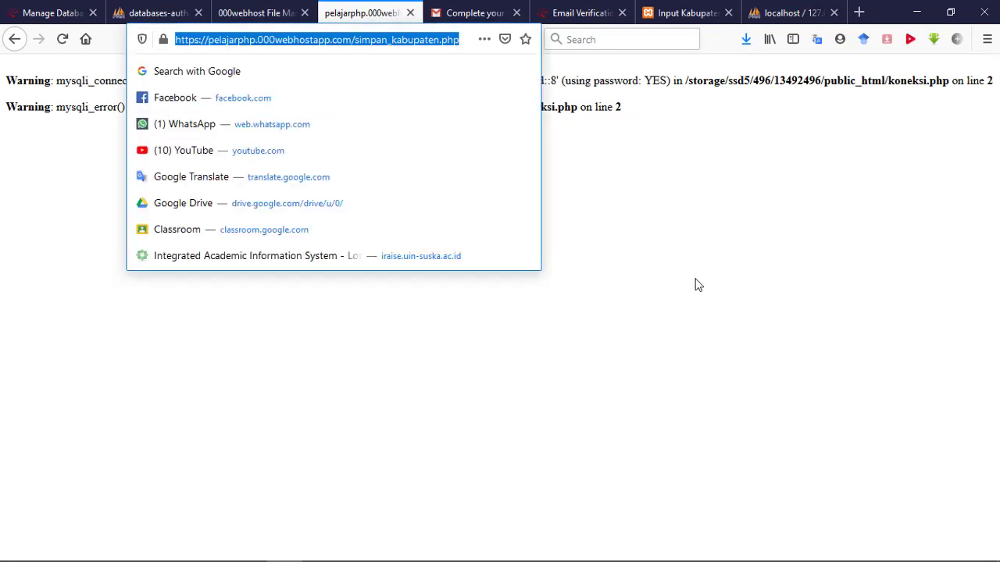
{"action": "key", "text": "End"}
{"action": "key", "text": "BackSpace"}
{"action": "key", "text": "BackSpace"}
{"action": "key", "text": "BackSpace"}
{"action": "key", "text": "BackSpace"}
{"action": "key", "text": "BackSpace"}
{"action": "key", "text": "BackSpace"}
{"action": "key", "text": "BackSpace"}
{"action": "key", "text": "BackSpace"}
{"action": "key", "text": "BackSpace"}
{"action": "key", "text": "BackSpace"}
{"action": "key", "text": "BackSpace"}
{"action": "key", "text": "BackSpace"}
{"action": "key", "text": "BackSpace"}
{"action": "key", "text": "BackSpace"}
{"action": "key", "text": "BackSpace"}
{"action": "key", "text": "BackSpace"}
{"action": "key", "text": "BackSpace"}
{"action": "key", "text": "BackSpace"}
{"action": "key", "text": "BackSpace"}
{"action": "key", "text": "BackSpace"}
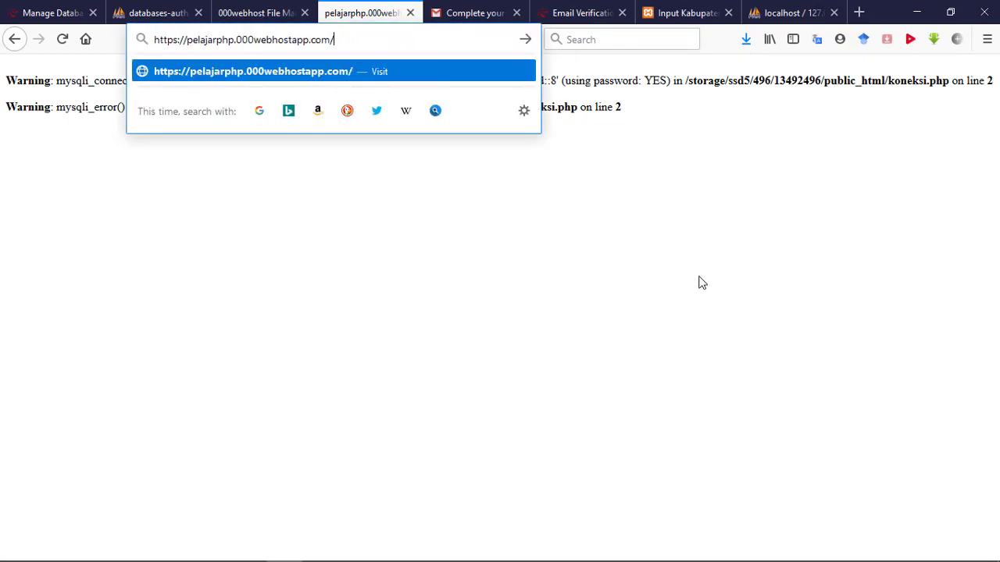
{"action": "key", "text": "Return"}
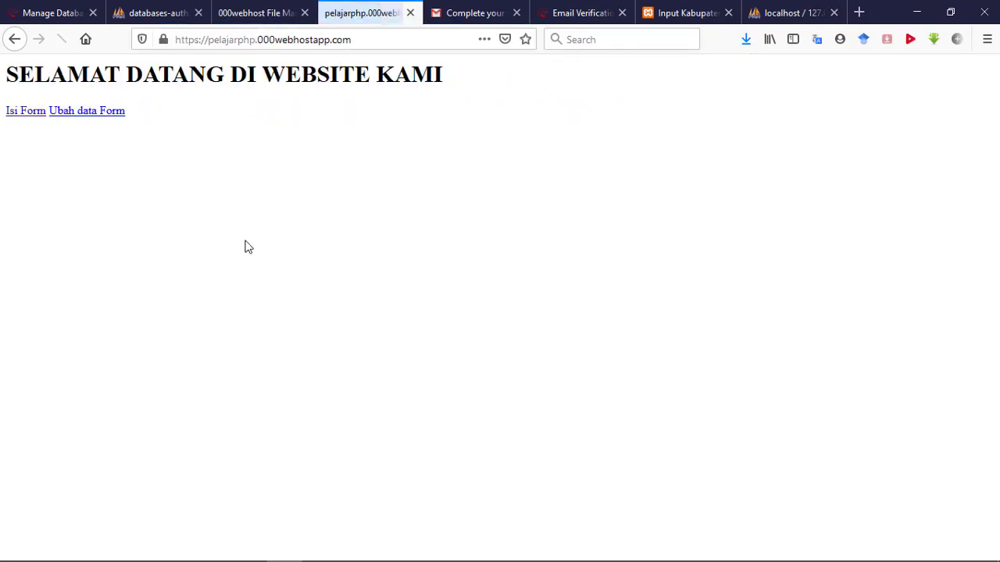
- Submit the kabupaten form with ponorogo, ponorogo and 6060606 via Simpan Data
{"action": "left_click", "coordinate": [22, 117]}
{"action": "left_click", "coordinate": [247, 98]}
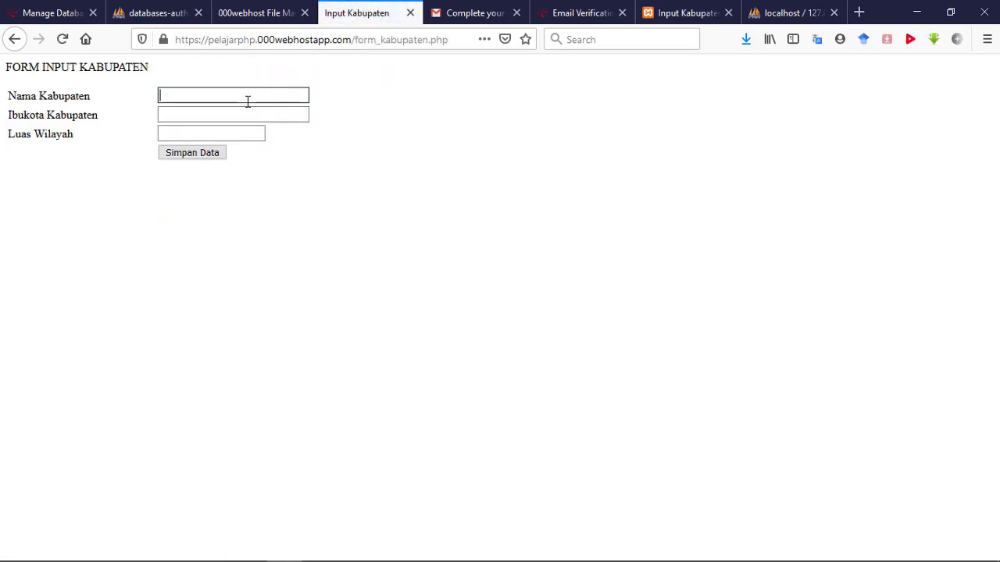
{"action": "type", "text": "ponorogo"}
{"action": "key", "text": "Tab"}
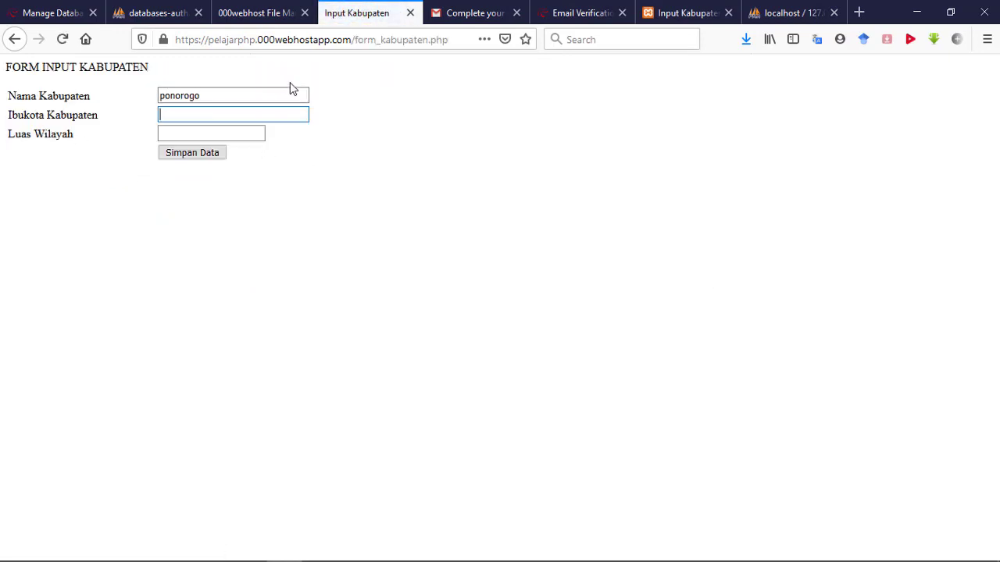
{"action": "type", "text": "ponor"}
{"action": "type", "text": "ogo"}
{"action": "key", "text": "Tab"}
{"action": "type", "text": "6060606"}
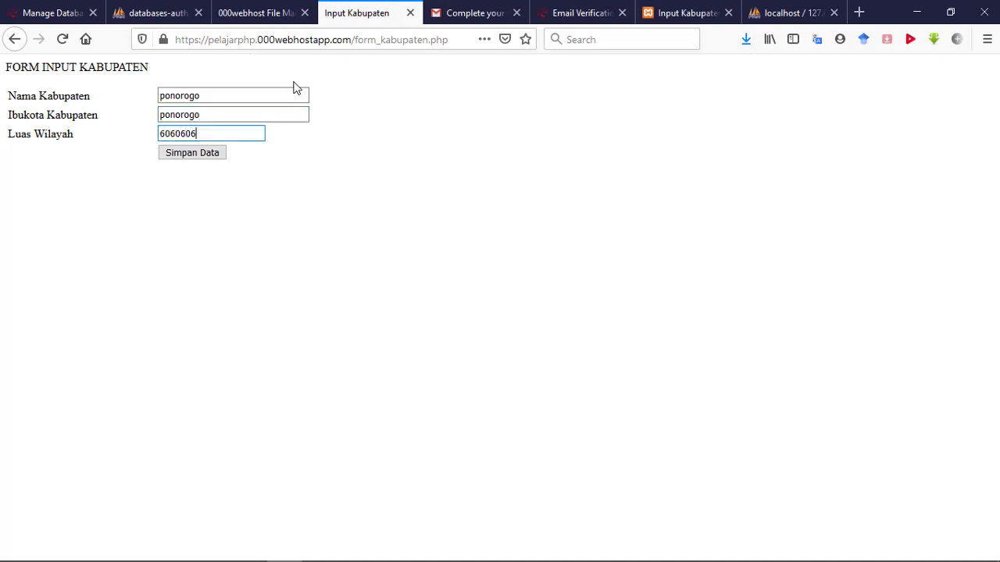
{"action": "left_click", "coordinate": [213, 154]}
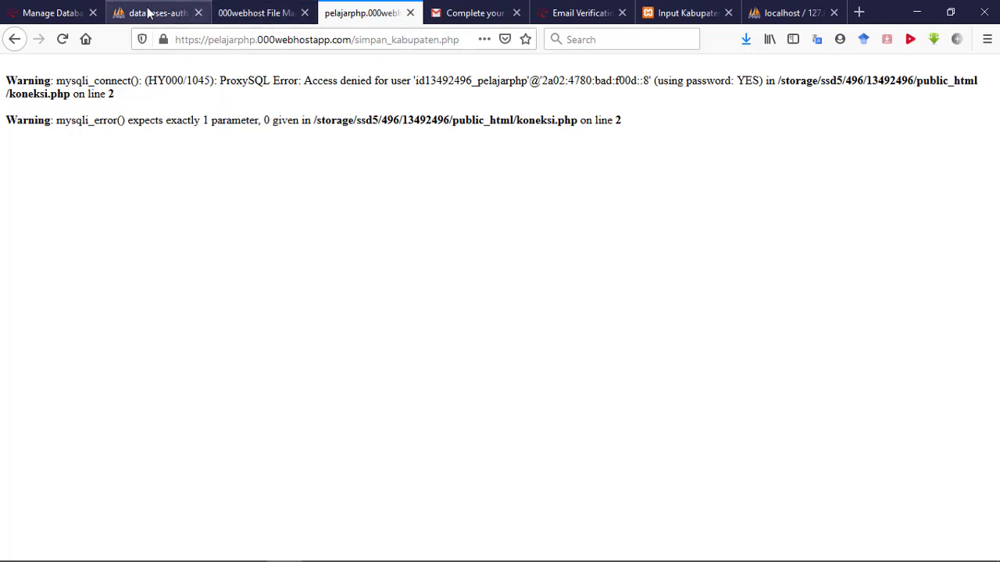
- Type the hosted database password into koneksi.php's password quotes and SAVE & CLOSE the file
{"action": "left_click", "coordinate": [238, 12]}
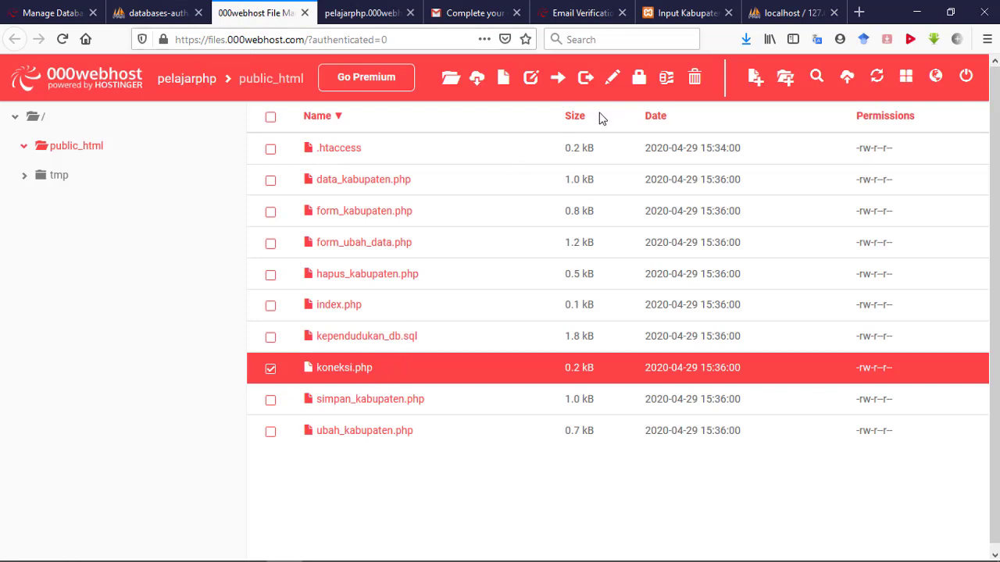
{"action": "left_click", "coordinate": [611, 81]}
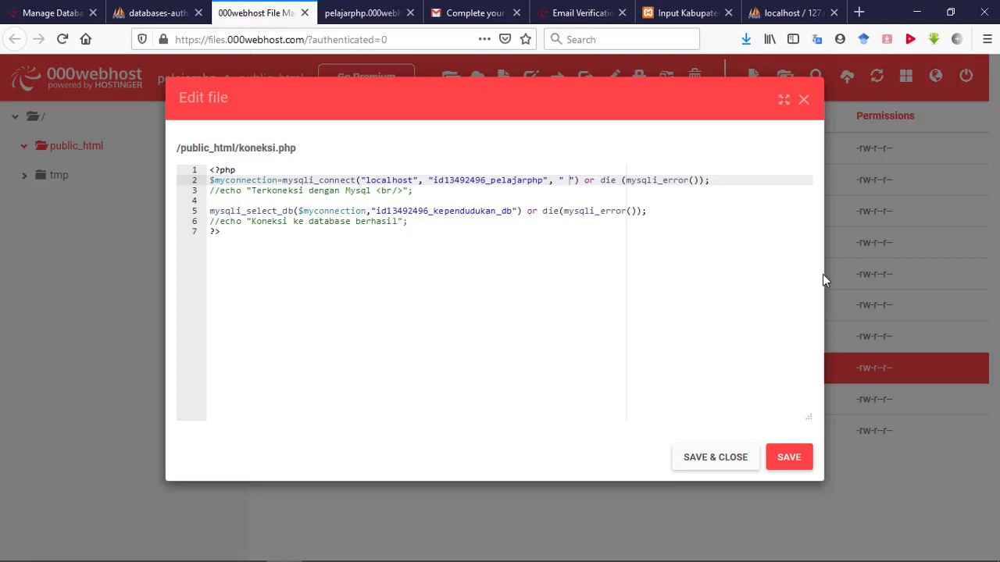
{"action": "left_click", "coordinate": [571, 180]}
{"action": "key", "text": "BackSpace"}
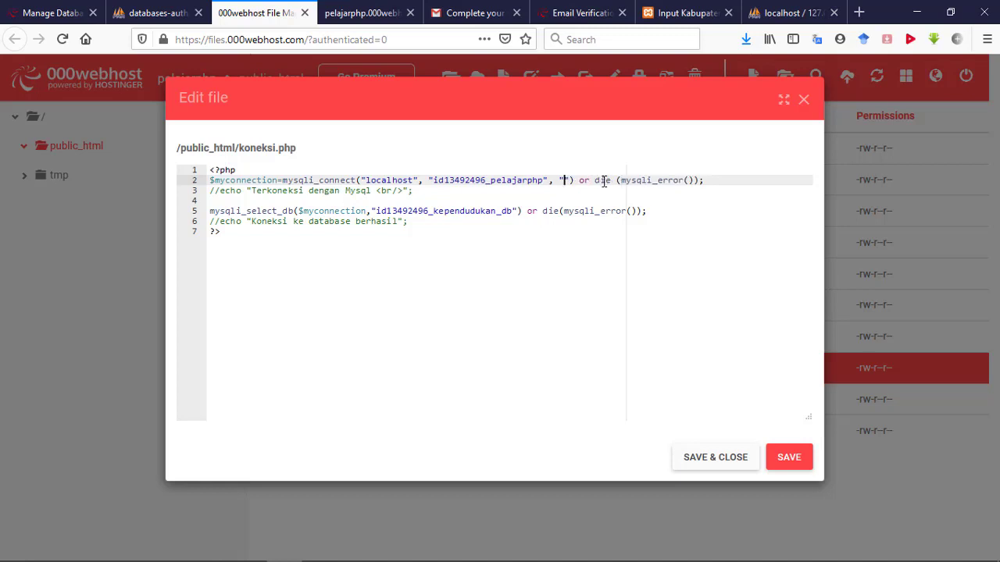
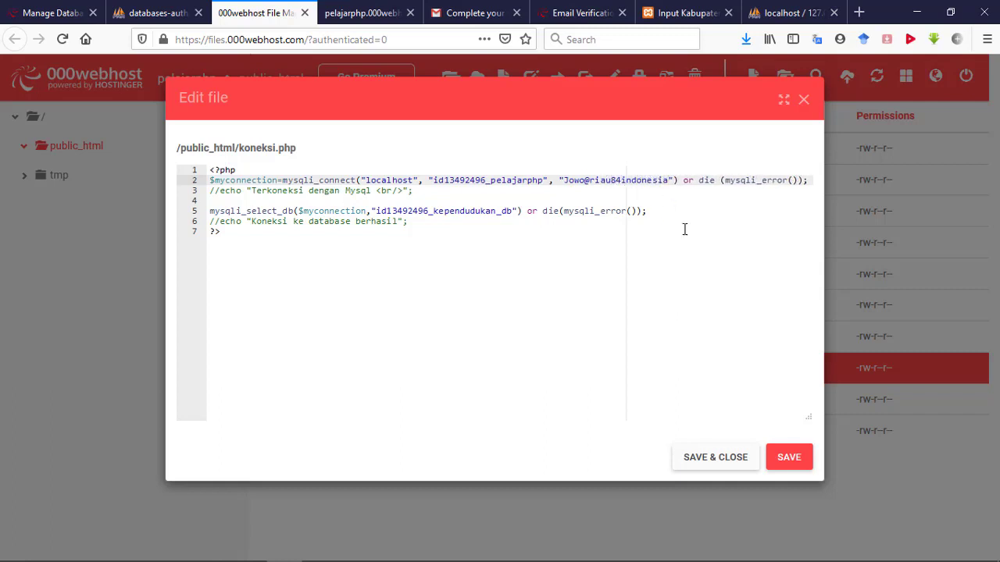
{"action": "left_click", "coordinate": [788, 457]}
{"action": "left_click", "coordinate": [787, 459]}
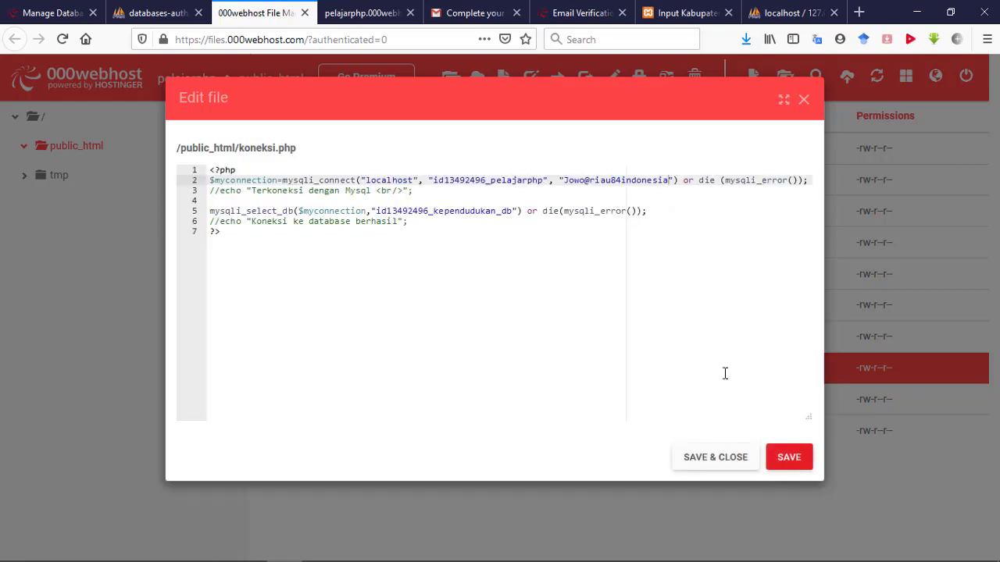
{"action": "left_click", "coordinate": [717, 456]}
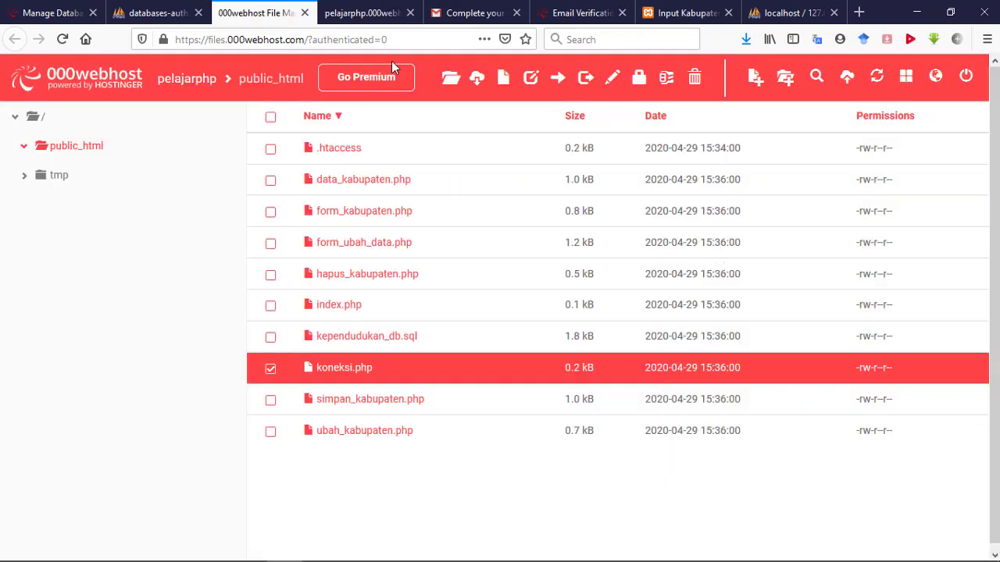
- Strip simpan_kabupaten.php from the site address and load the home page
{"action": "left_click", "coordinate": [369, 14]}
{"action": "left_click_drag", "start_coordinate": [355, 39], "coordinate": [473, 40]}
{"action": "key", "text": "BackSpace"}
{"action": "key", "text": "Return"}
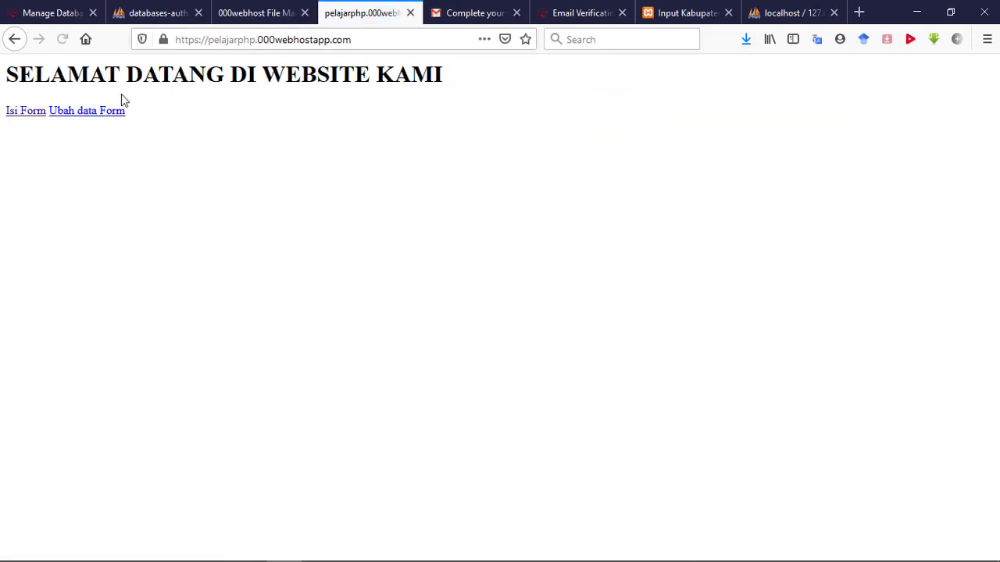
- Save kabupaten ponorogo with capital ponorogo and area 930984, then OK the success alert
{"action": "left_click", "coordinate": [34, 111]}
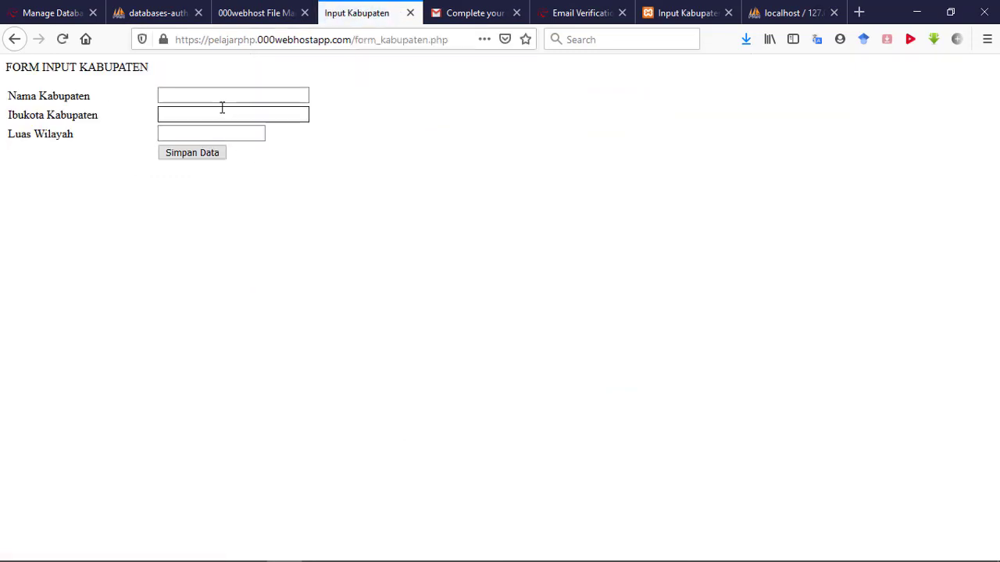
{"action": "left_click", "coordinate": [225, 100]}
{"action": "type", "text": "ponorogo"}
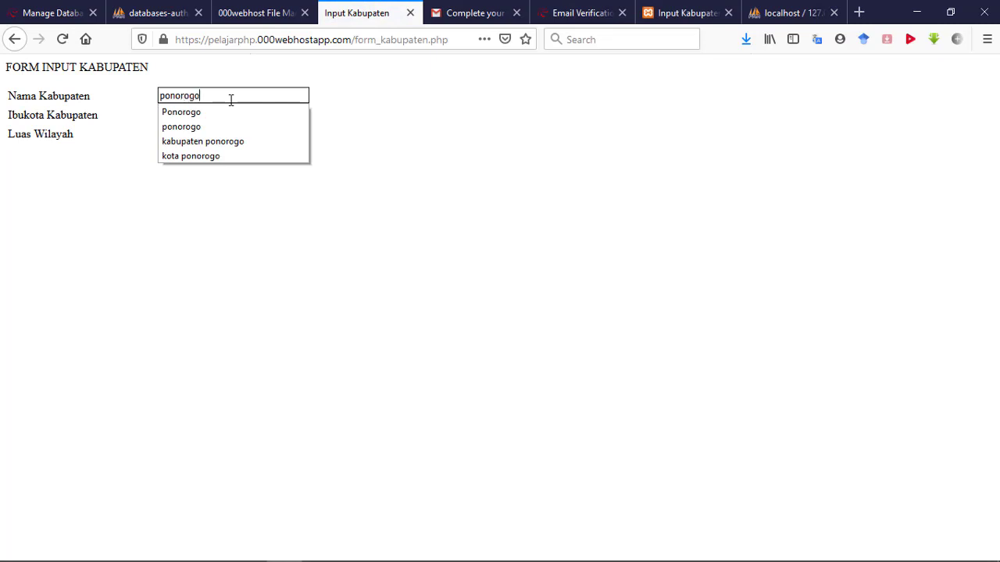
{"action": "key", "text": "Tab"}
{"action": "type", "text": "ponorogo"}
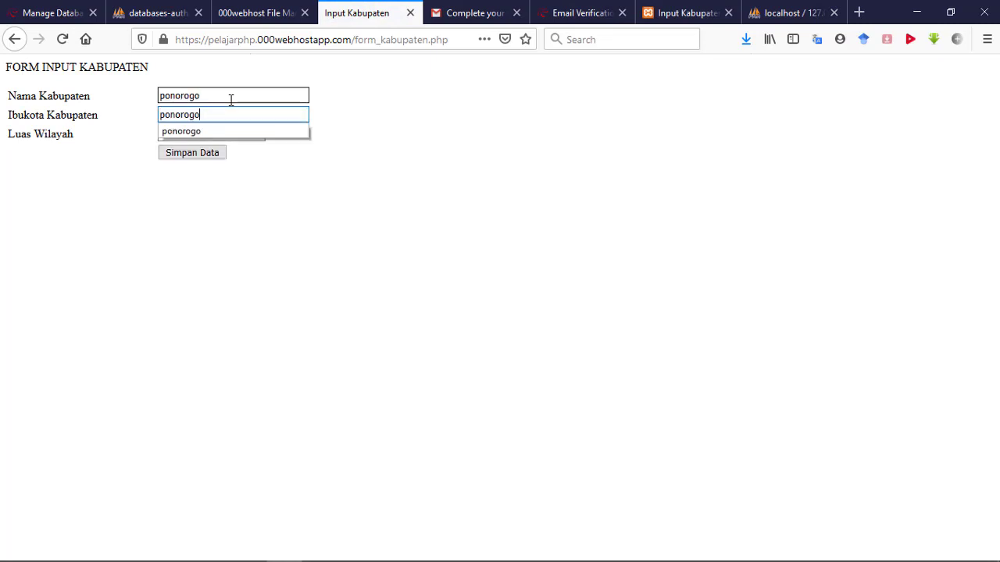
{"action": "key", "text": "Tab"}
{"action": "type", "text": "930984"}
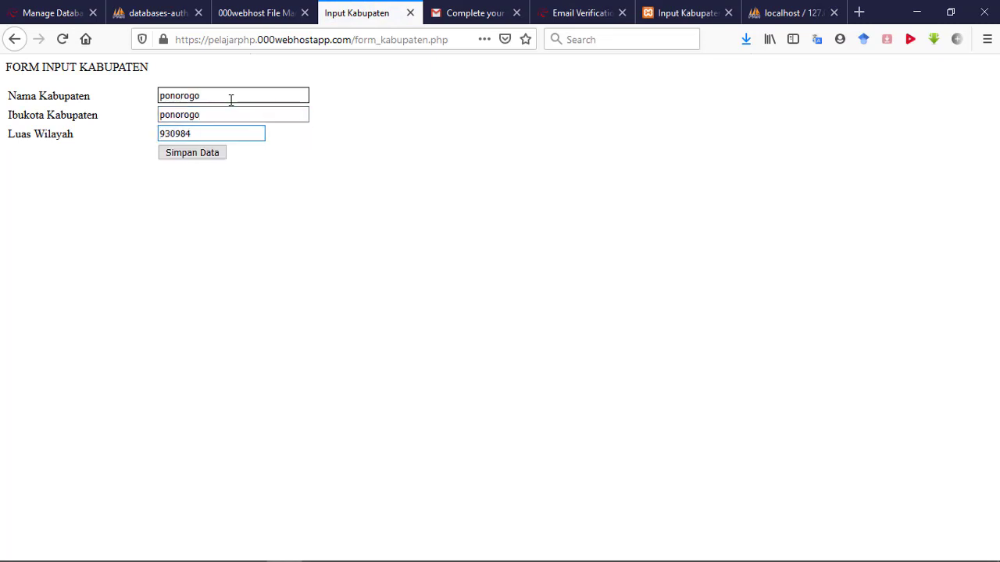
{"action": "left_click", "coordinate": [180, 156]}
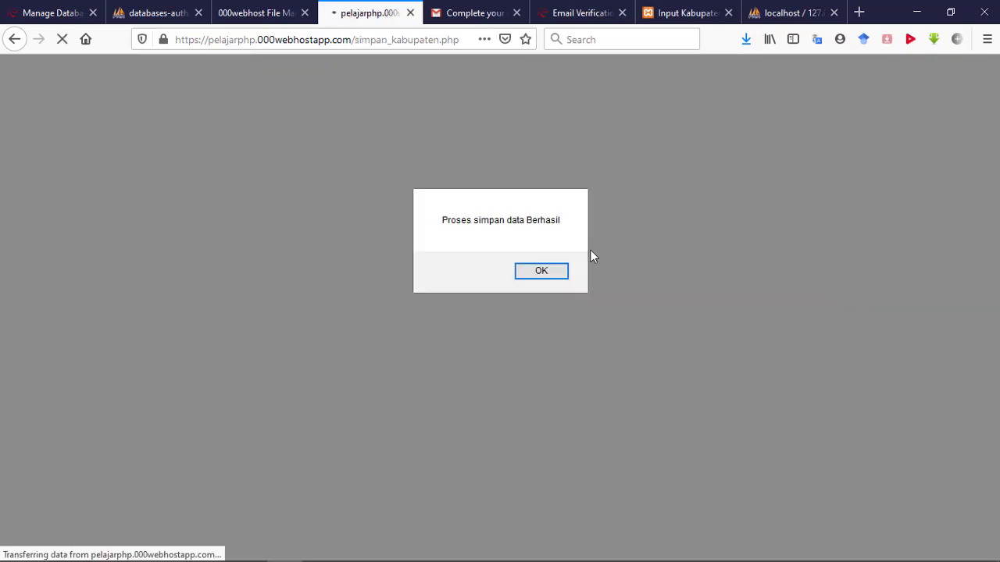
{"action": "left_click", "coordinate": [541, 272]}
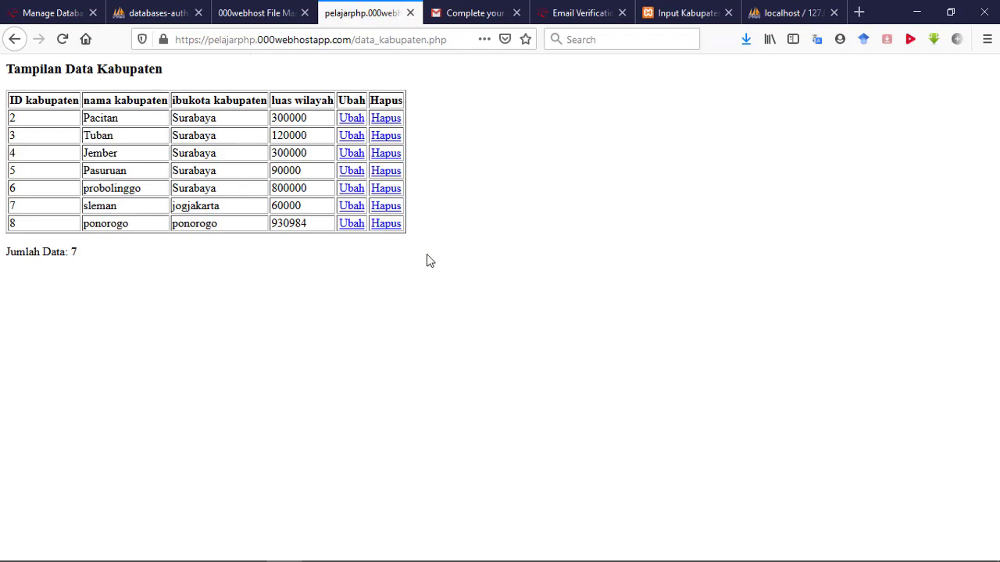
{"action": "left_click", "coordinate": [258, 16]}
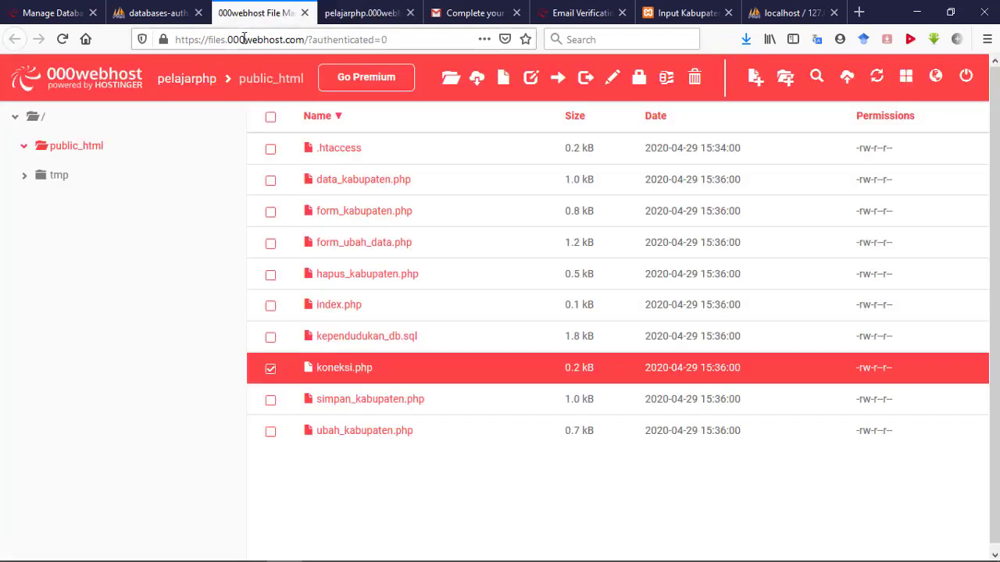
- Browse kabupaten_tb in phpMyAdmin to confirm the ponorogo row with area 930984, then return to 000webhost's database list
{"action": "left_click", "coordinate": [156, 15]}
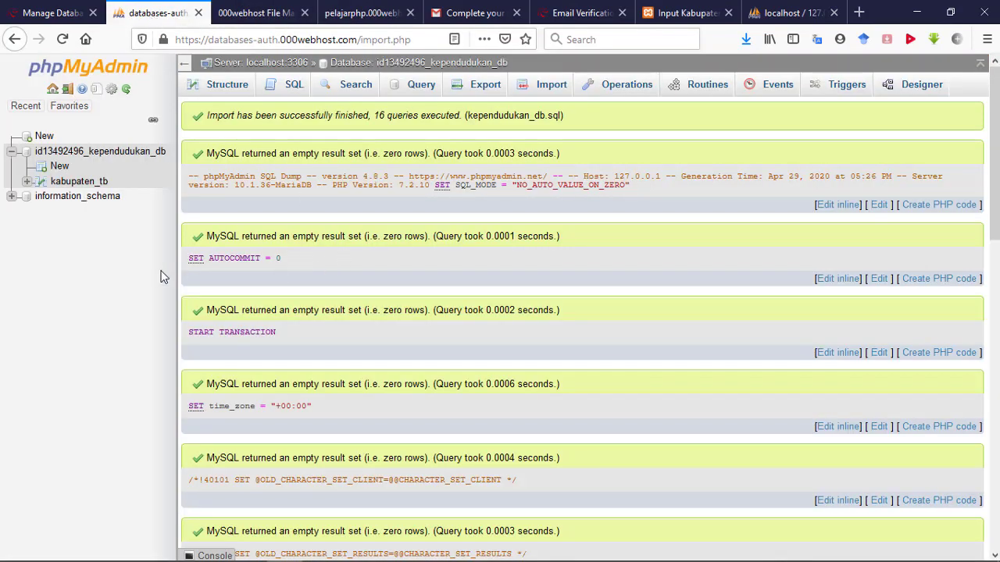
{"action": "left_click", "coordinate": [93, 184]}
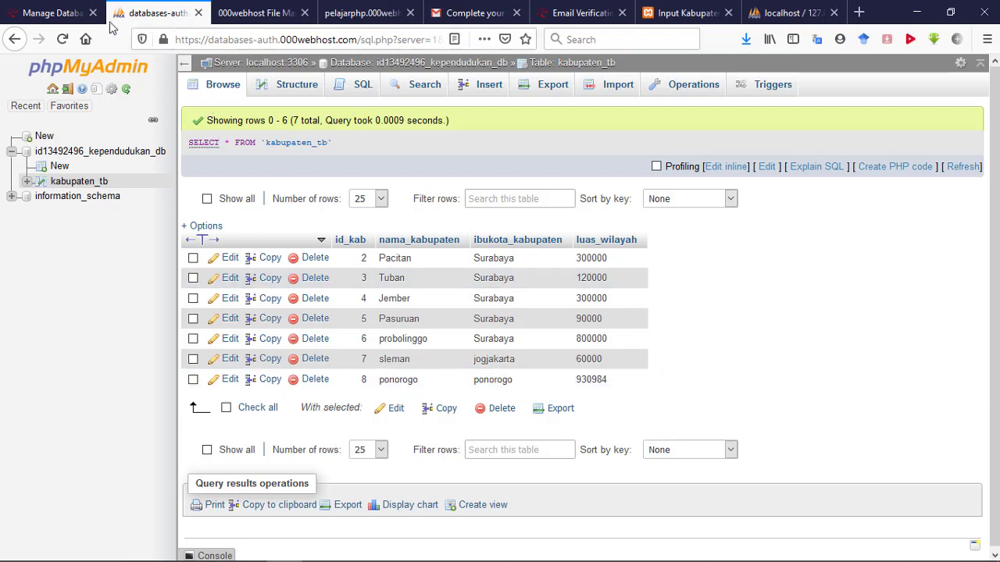
{"action": "left_click", "coordinate": [70, 14]}
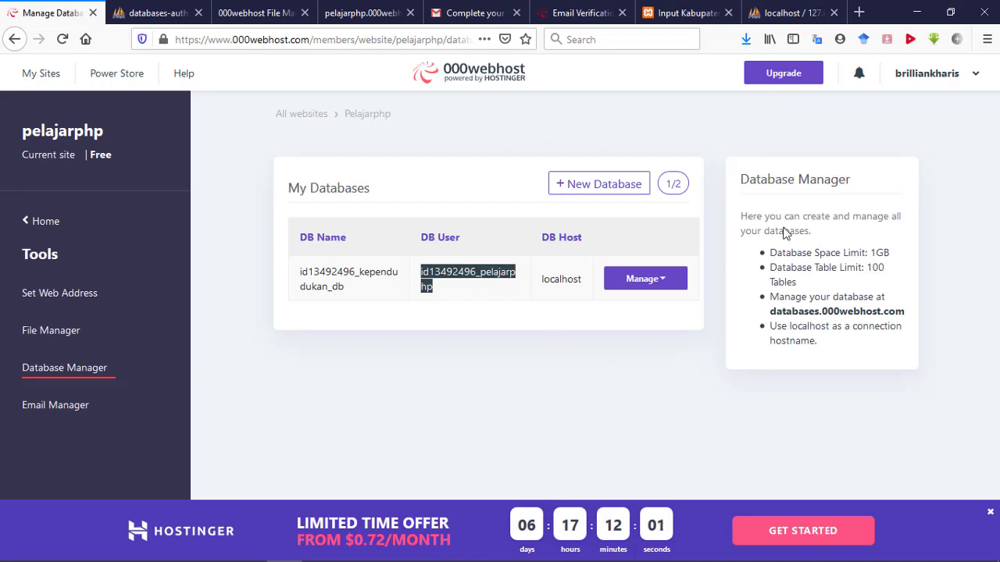
- Log out of the 000webhost account from the account menu, leaving the Log In page showing
{"action": "left_click", "coordinate": [974, 75]}
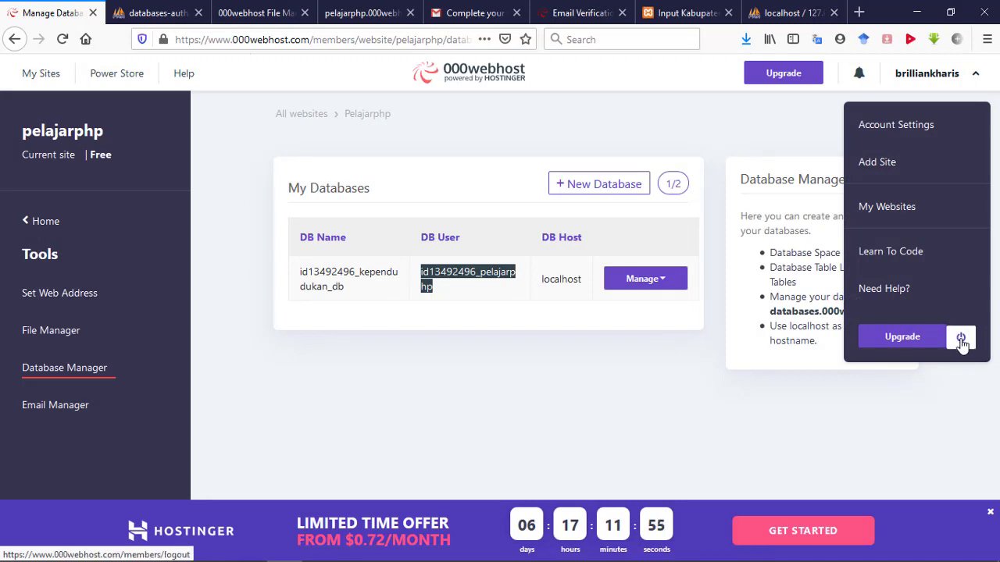
{"action": "left_click", "coordinate": [962, 340]}
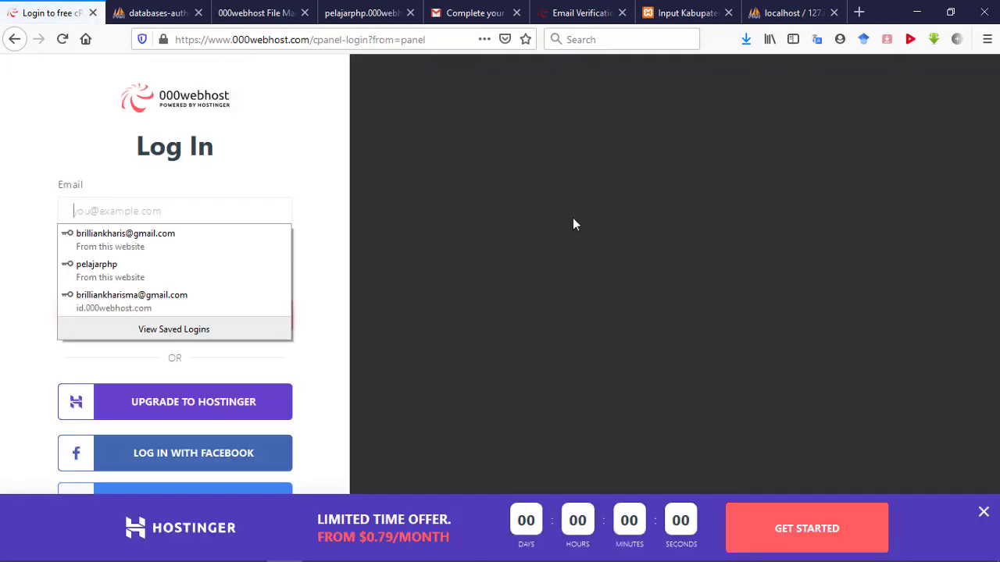
{"action": "left_click", "coordinate": [337, 279]}
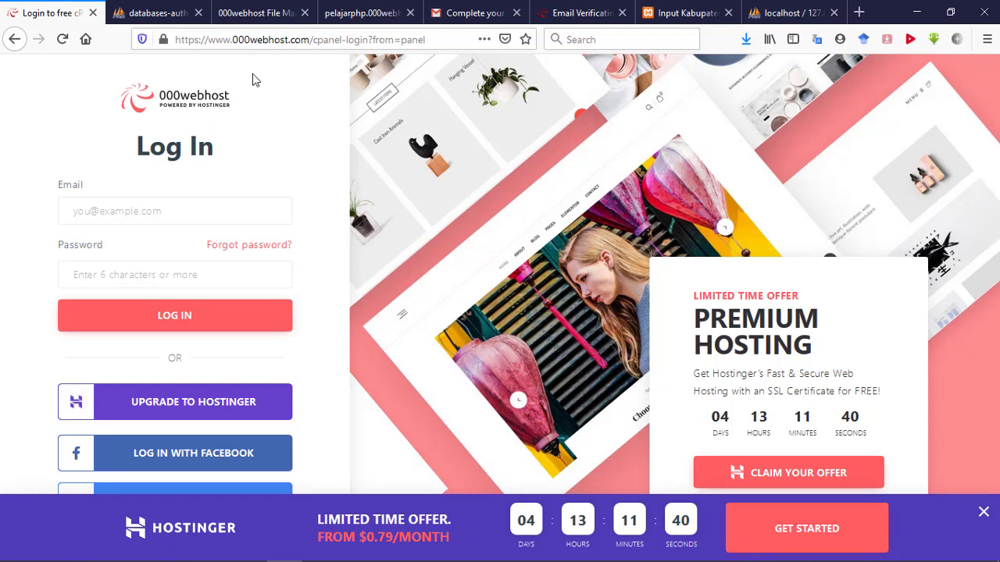
{"action": "left_click_drag", "start_coordinate": [232, 39], "coordinate": [265, 41]}
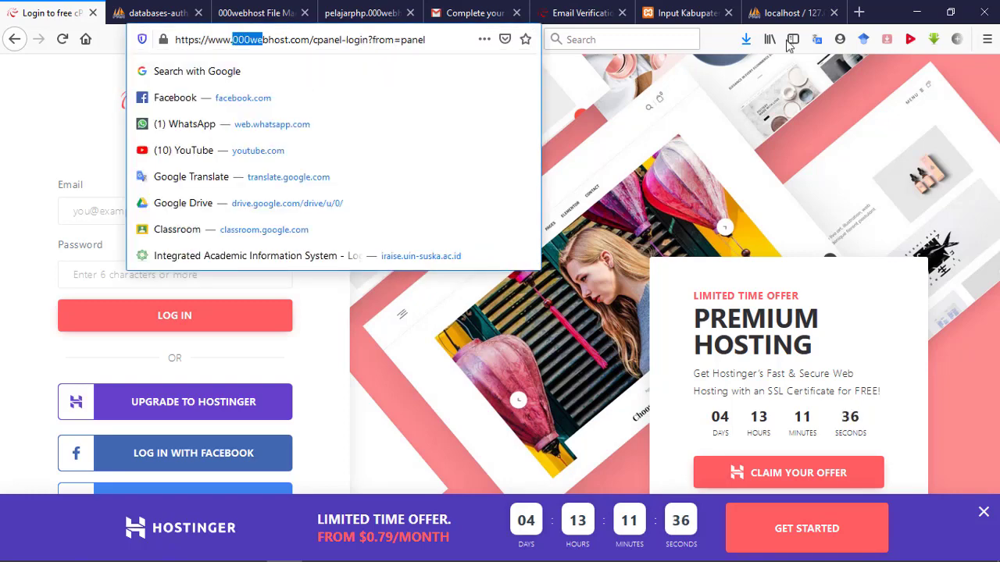